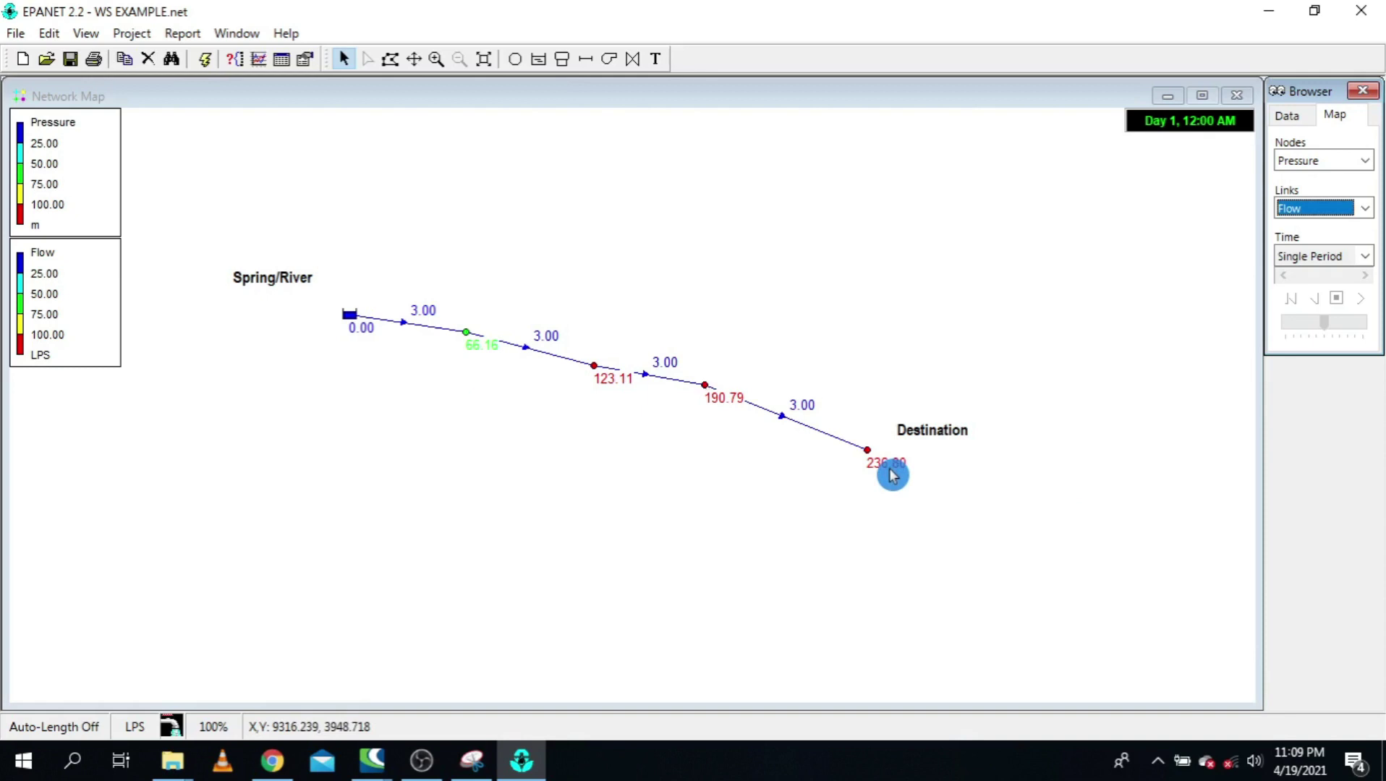
Step: Show pipe velocities on the map, then switch the link display to unit headloss
left_click(1341, 212)
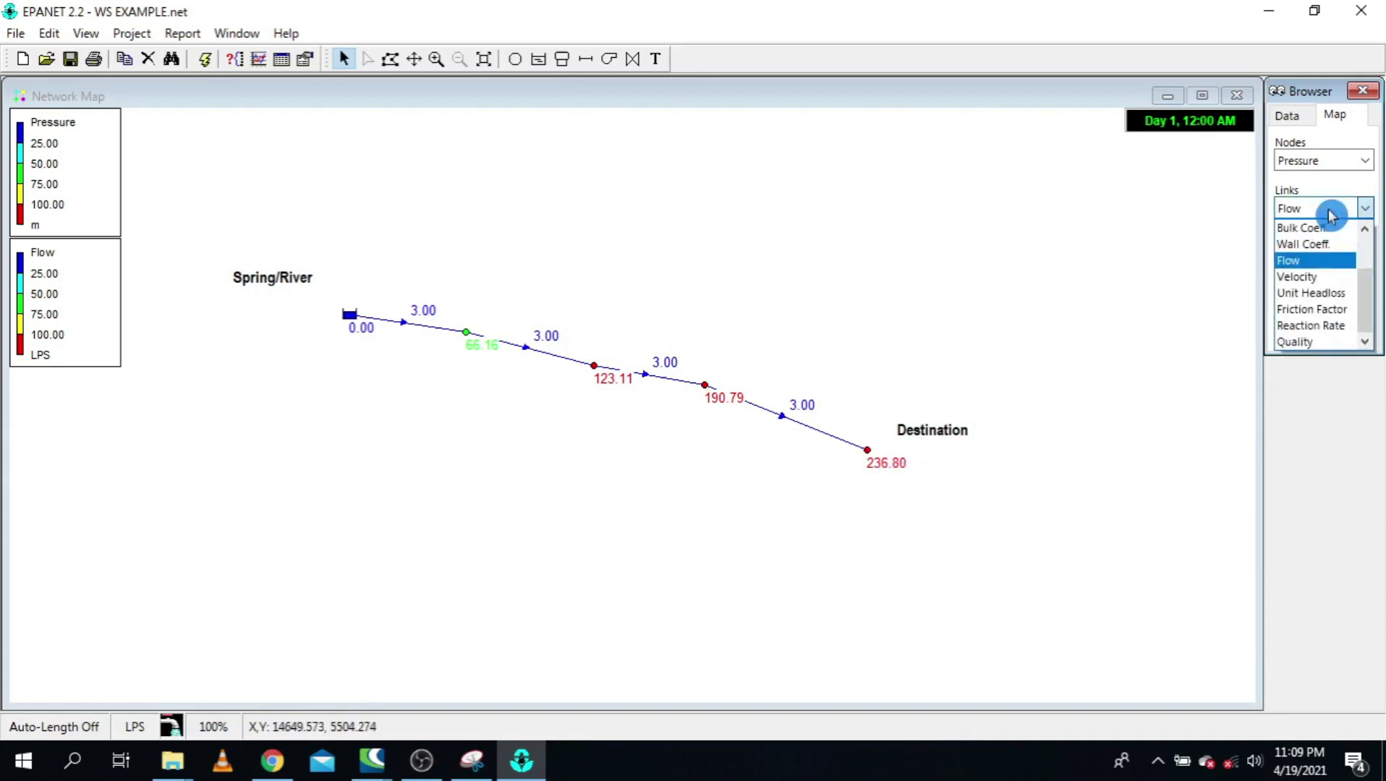
left_click(1309, 276)
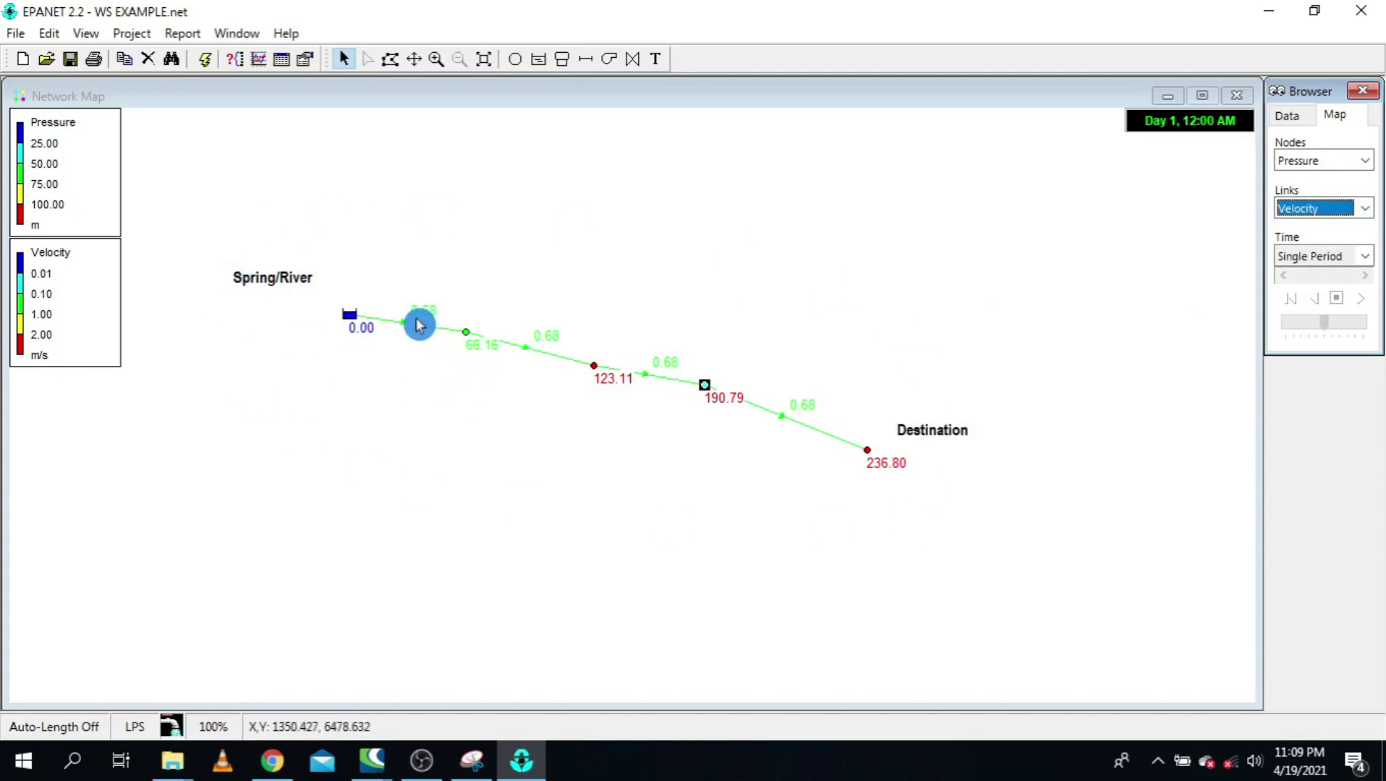
left_click(1321, 212)
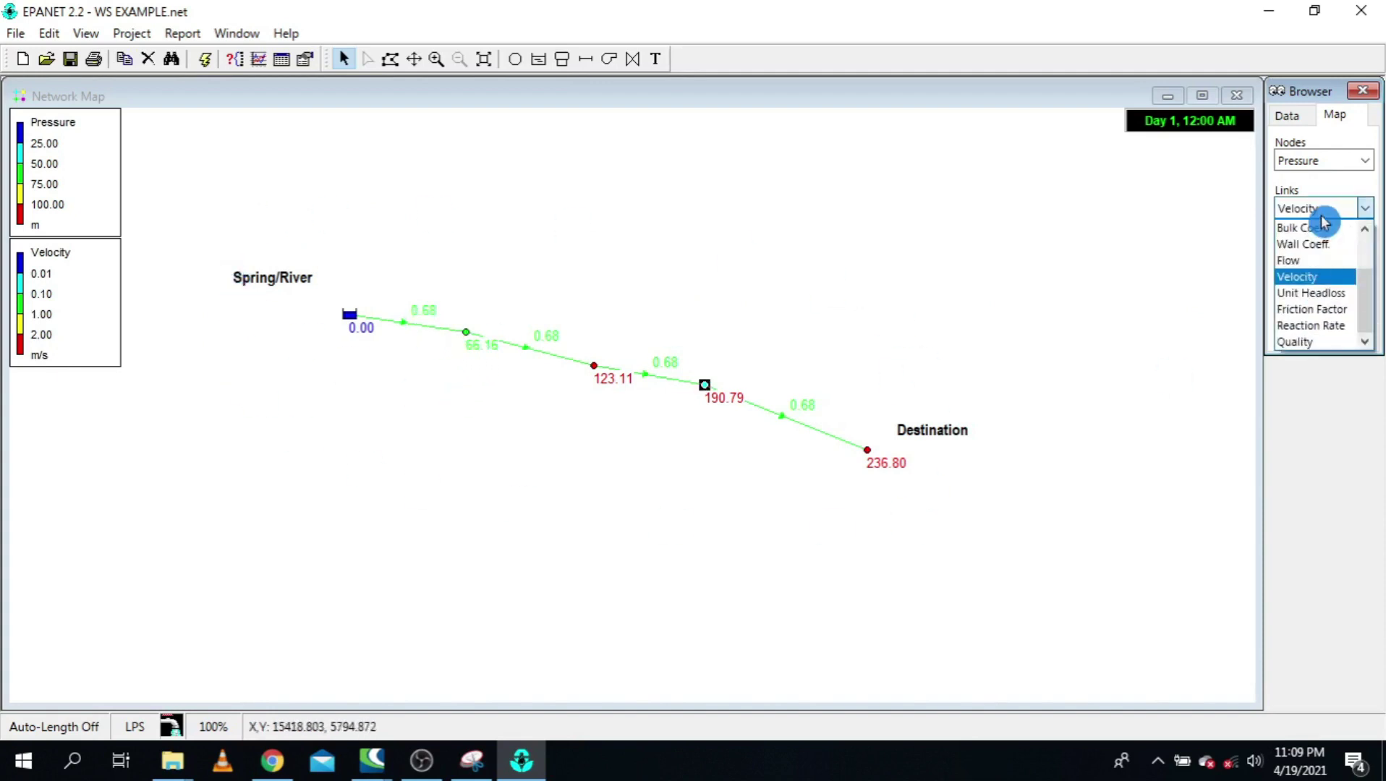
left_click(1324, 295)
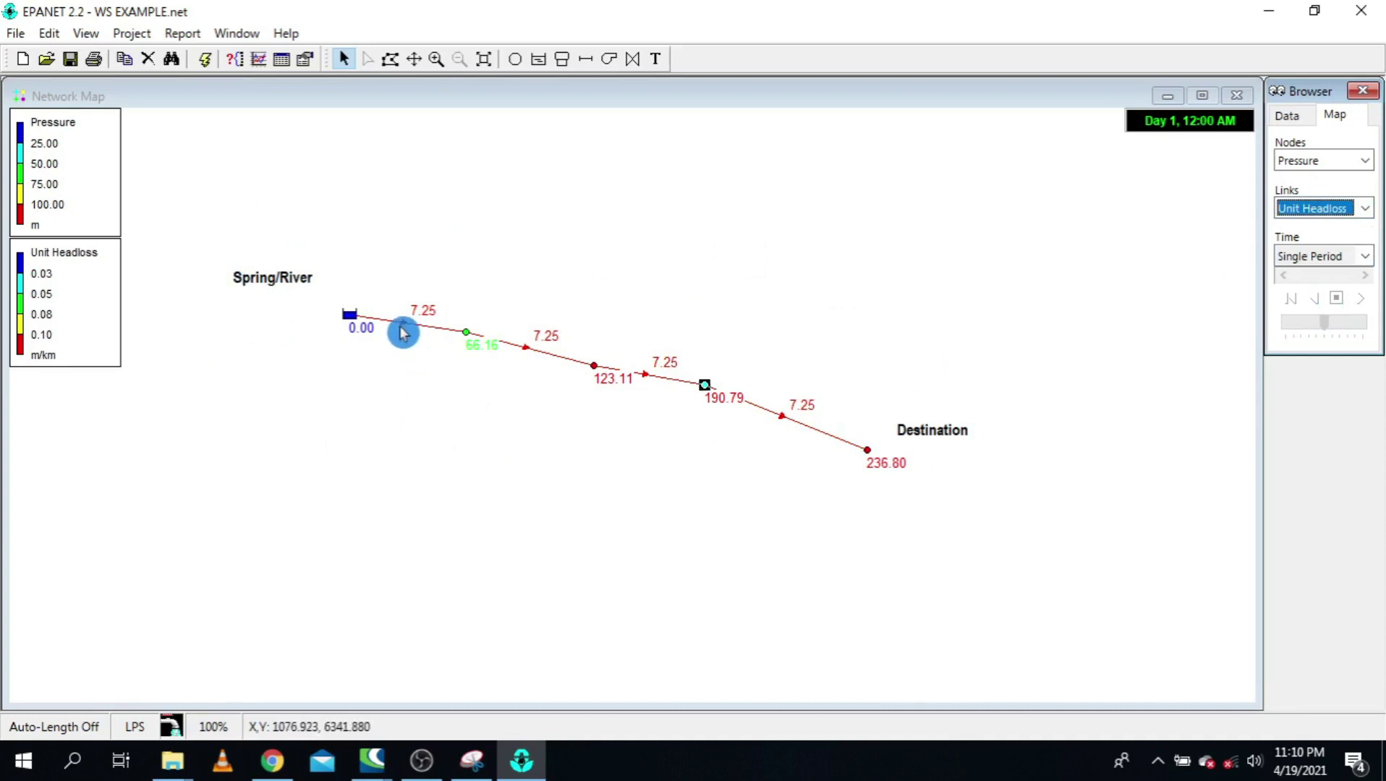
mouse_move(403, 332)
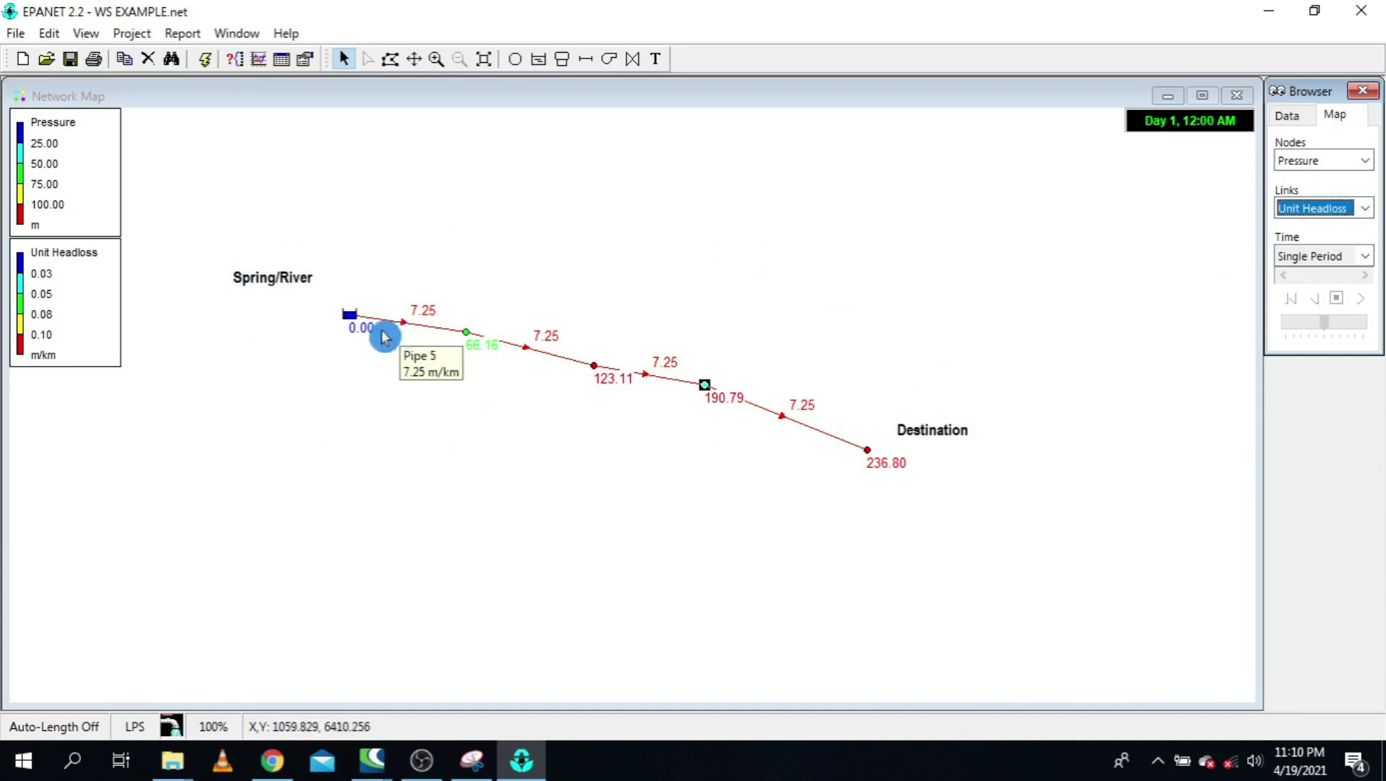
Step: Set the map's link values to No View so only node pressures remain
left_click(1313, 210)
scroll(1311, 272, "up", 2)
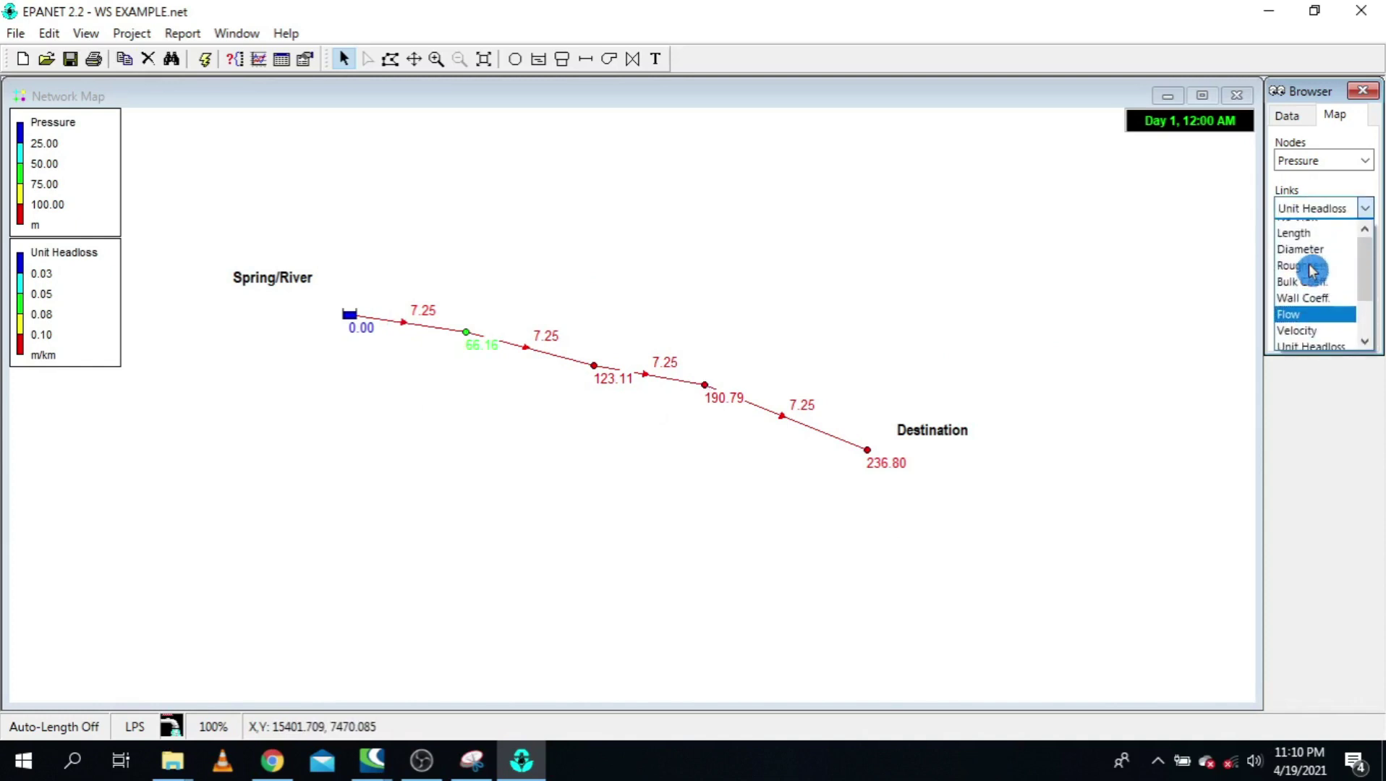
left_click(1288, 229)
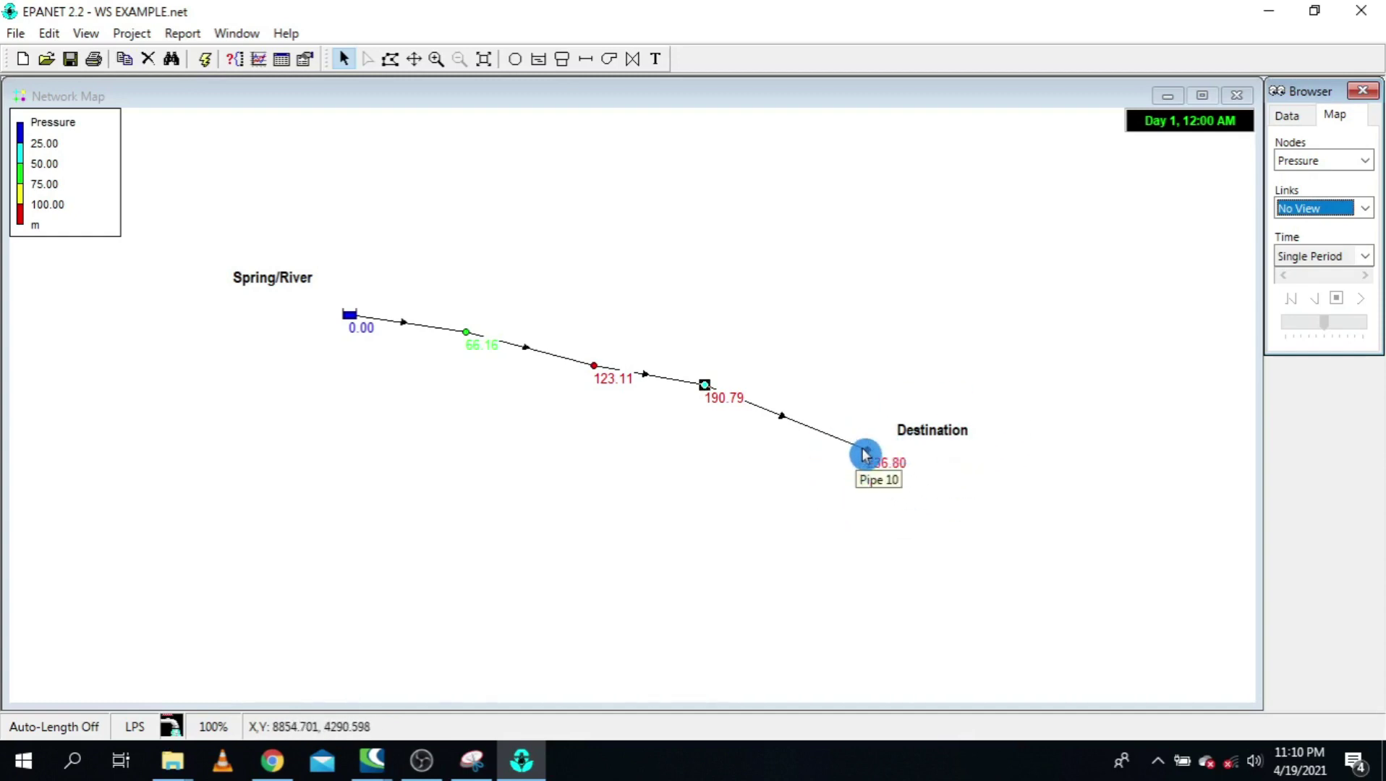
mouse_move(869, 458)
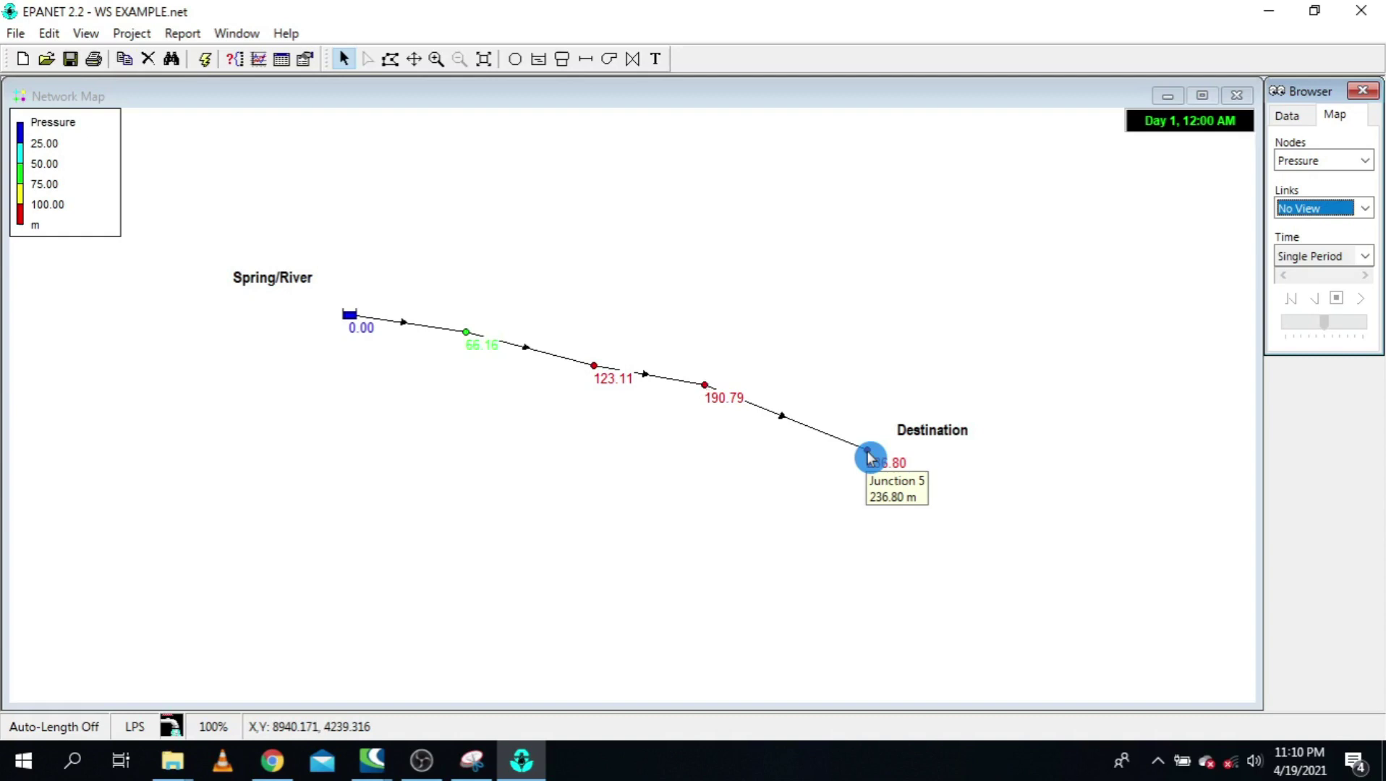
left_click(869, 453)
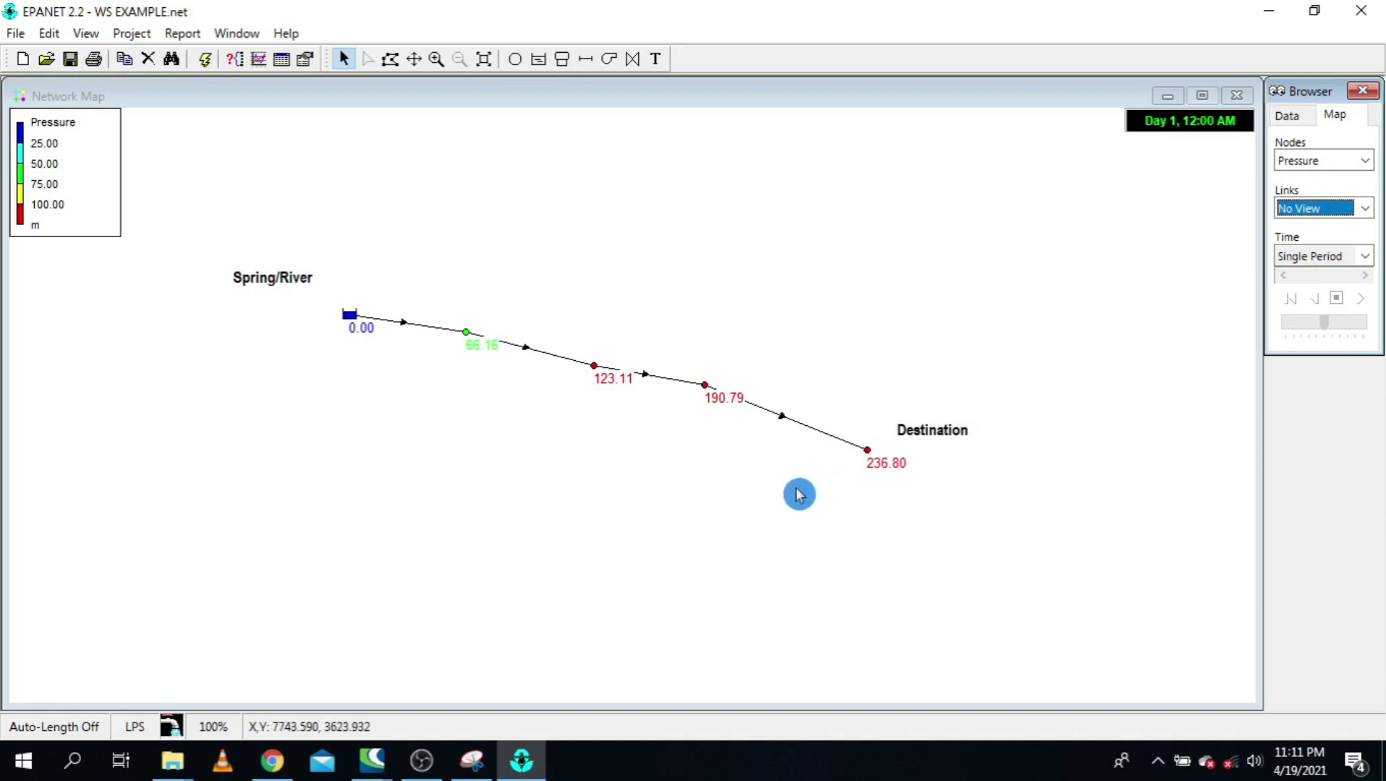
left_click(634, 57)
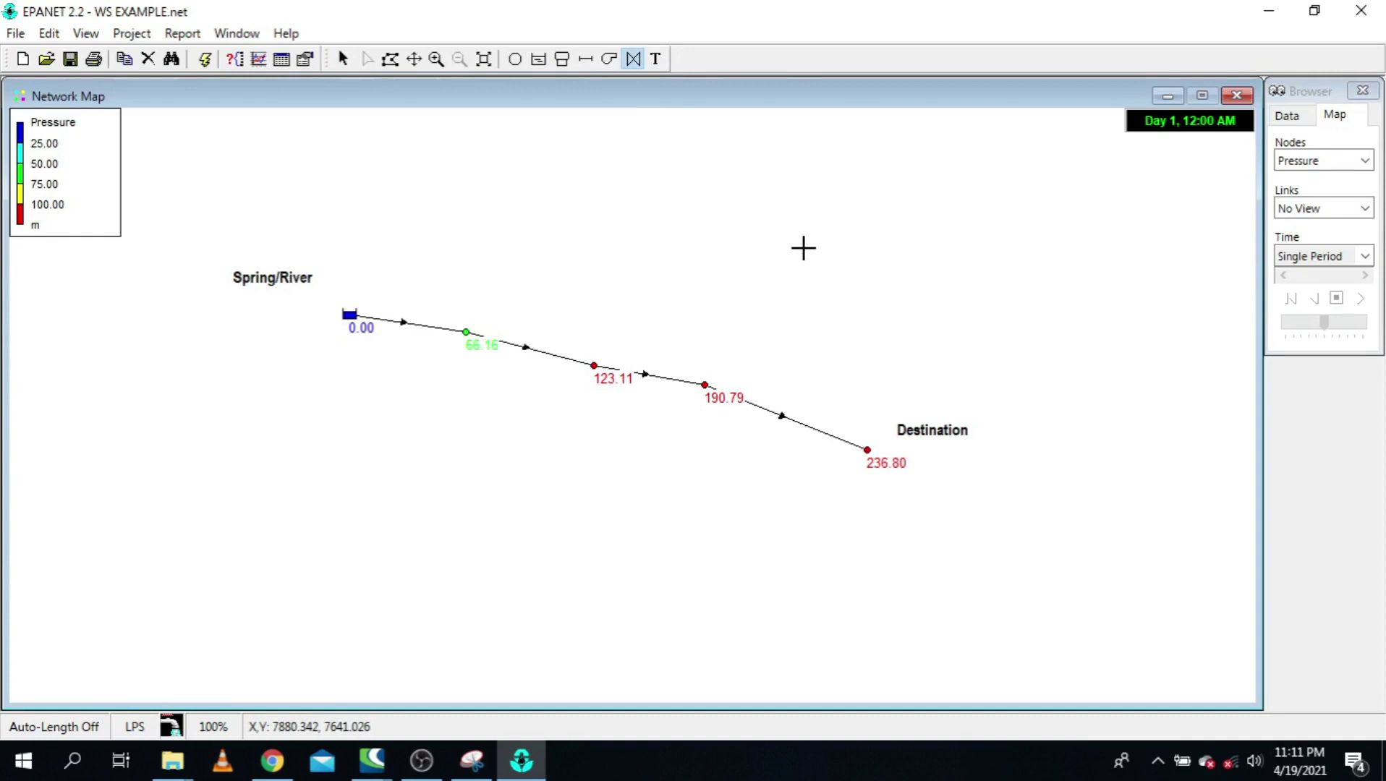
left_click(343, 62)
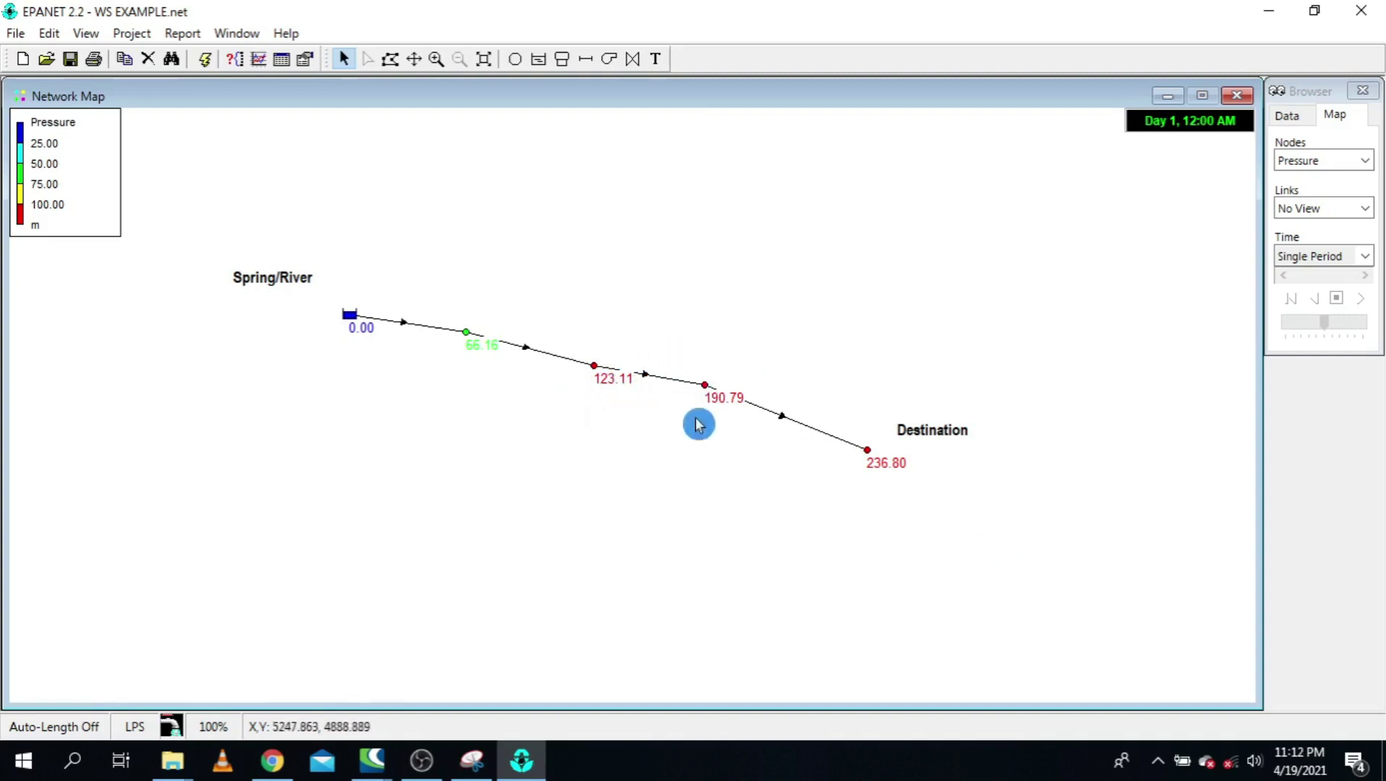
left_click(705, 385)
left_click(543, 359)
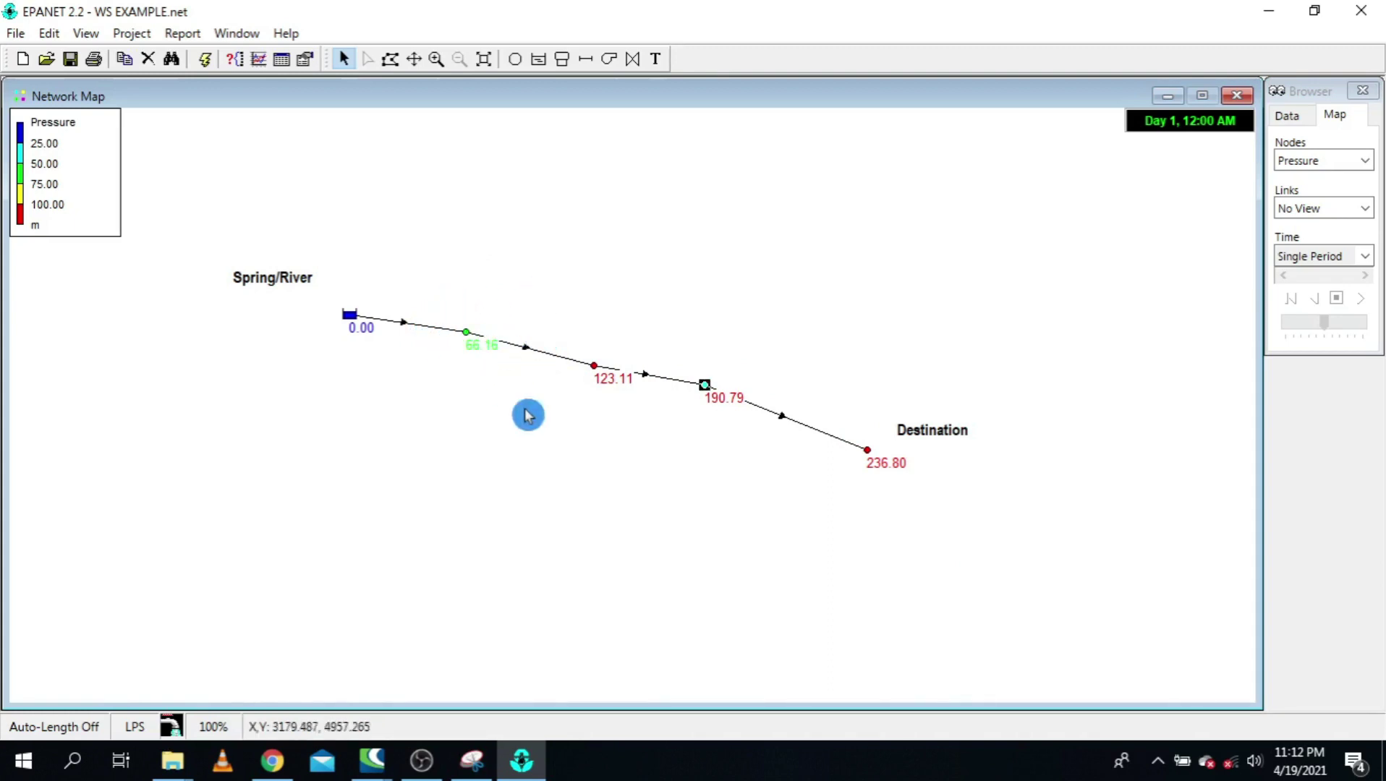
Step: Check Pipe 12's length and diameter, then delete Pipe 12 from the network
double_click(537, 361)
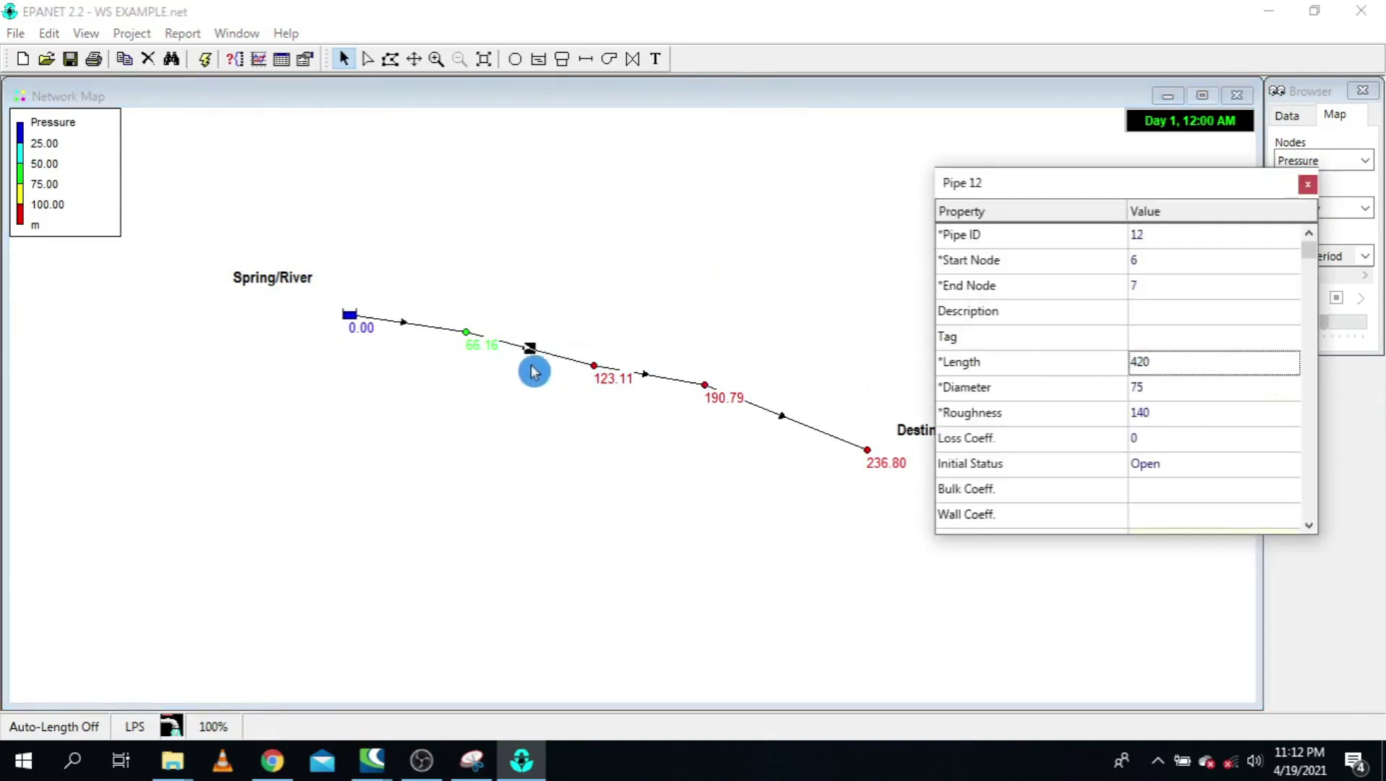
left_click(1177, 361)
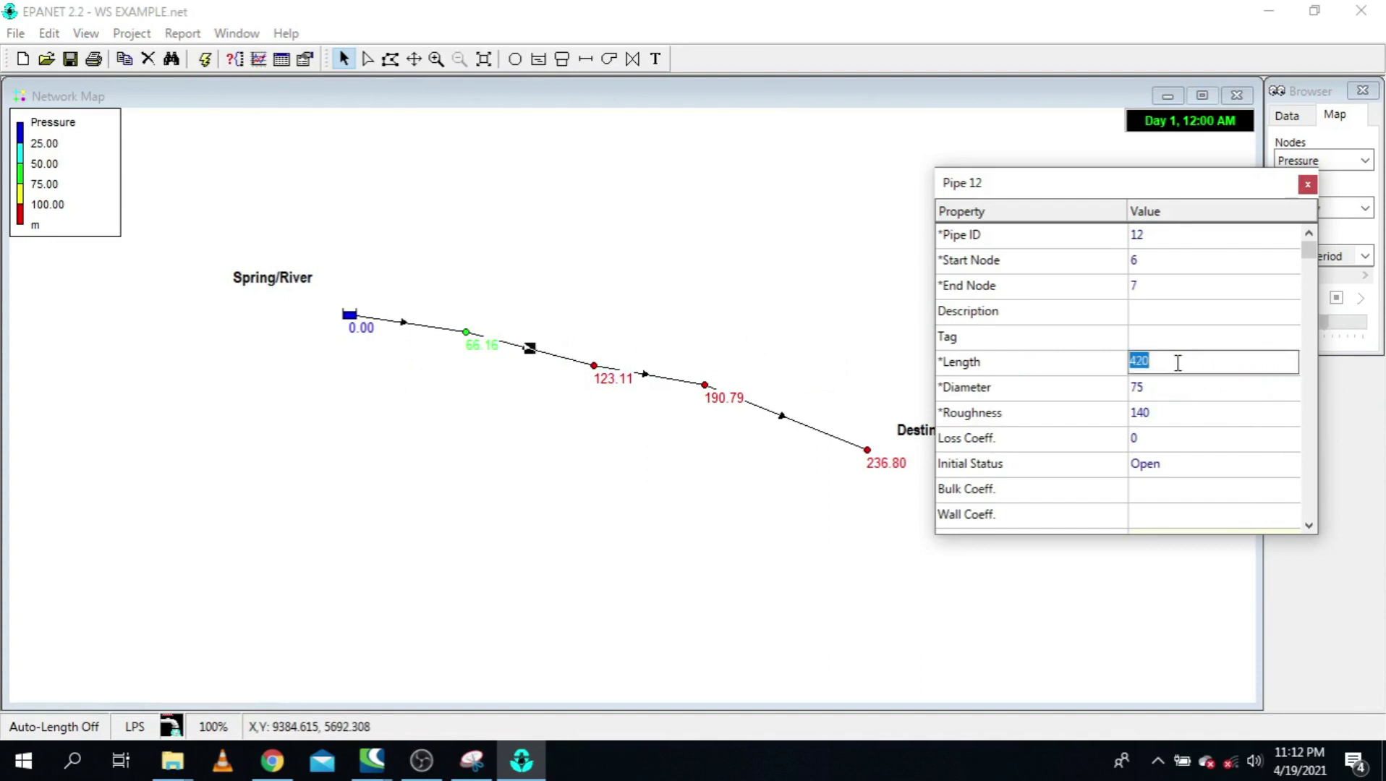
left_click(1167, 387)
left_click(1307, 185)
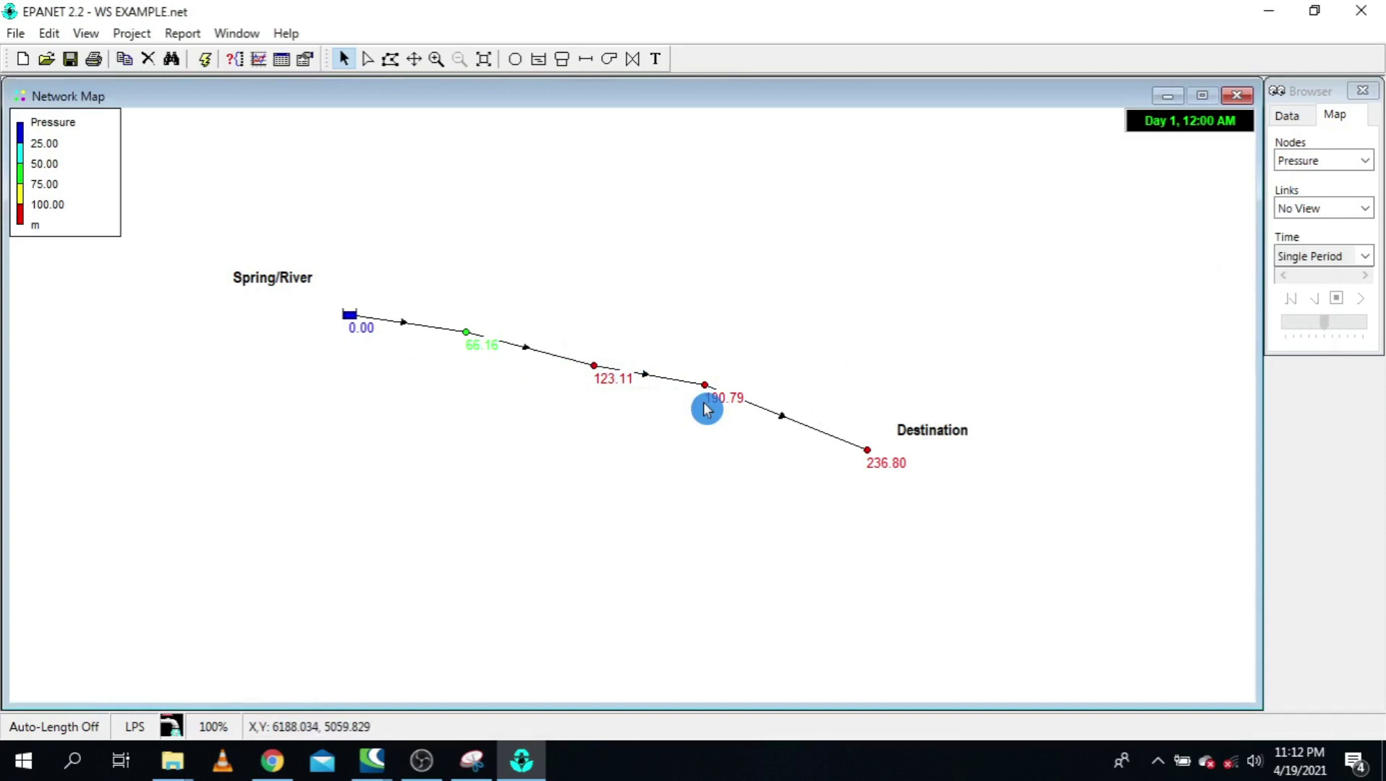
key("Delete")
left_click(666, 412)
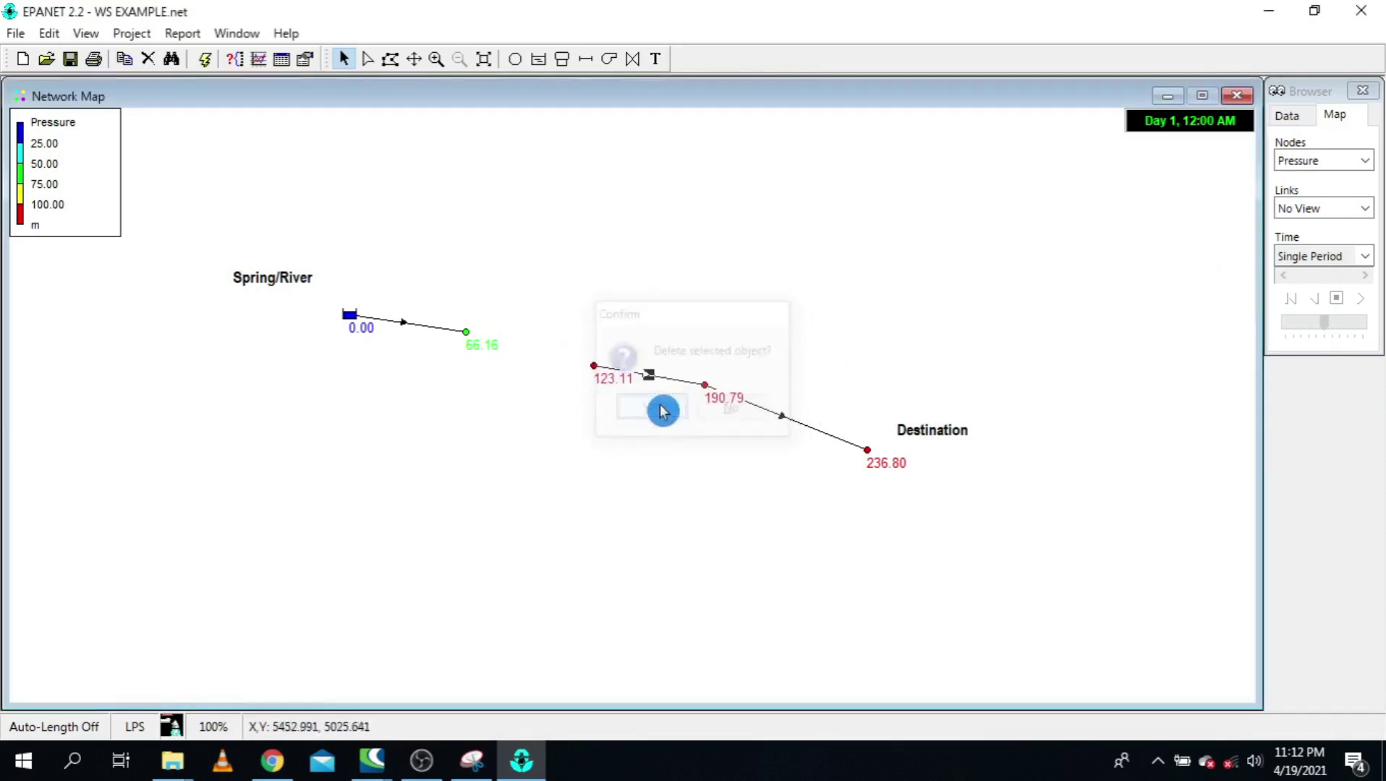
Step: Place a junction in the gap, joined to node 66.16 by a valve and to node 123.11 by a pipe
left_click(515, 60)
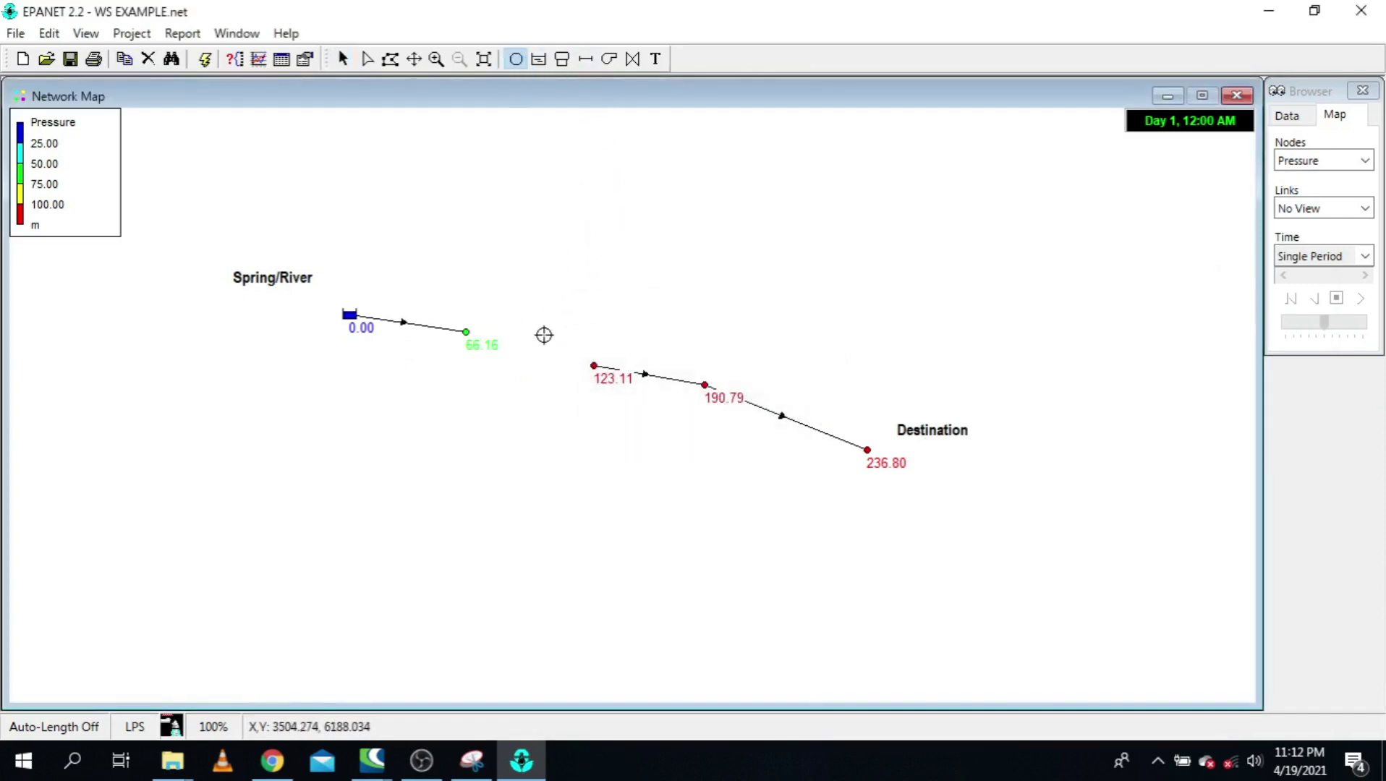
left_click(547, 335)
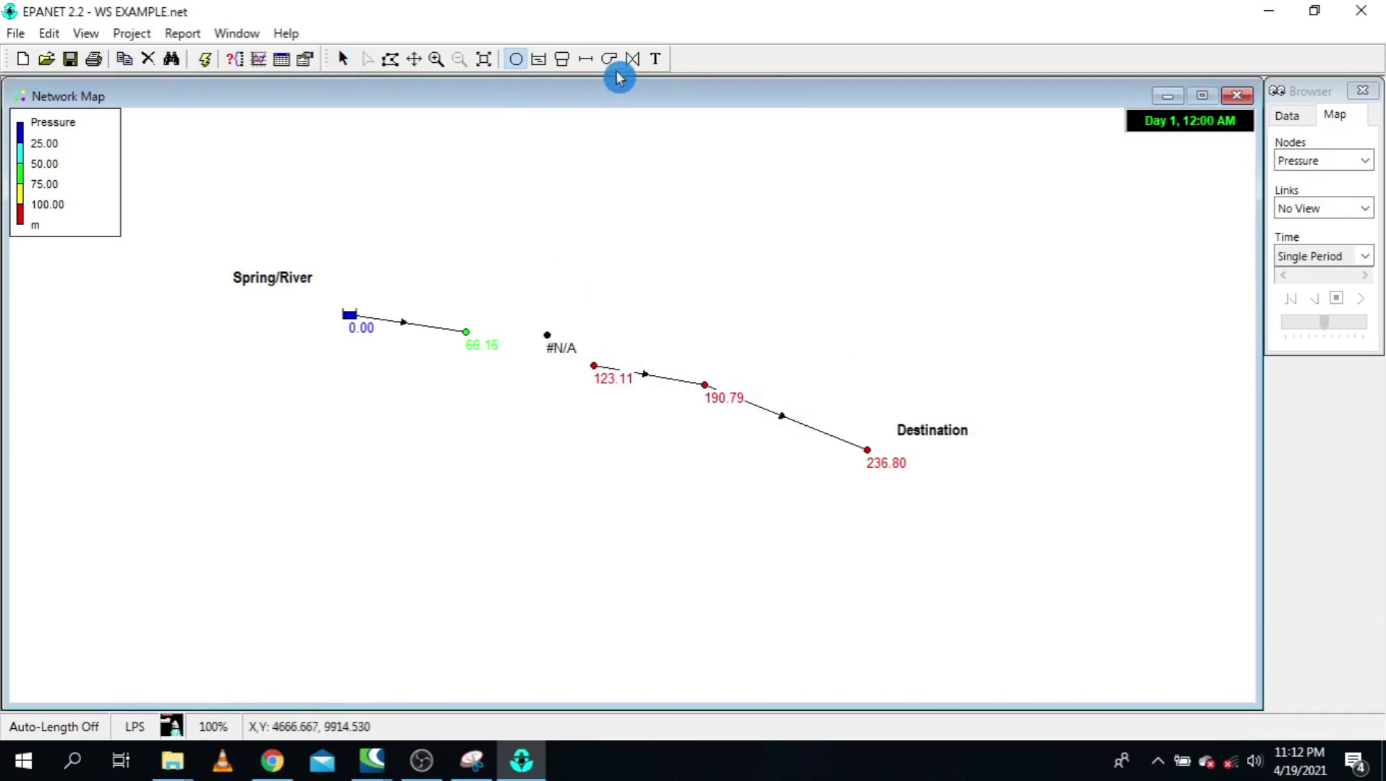
left_click(633, 60)
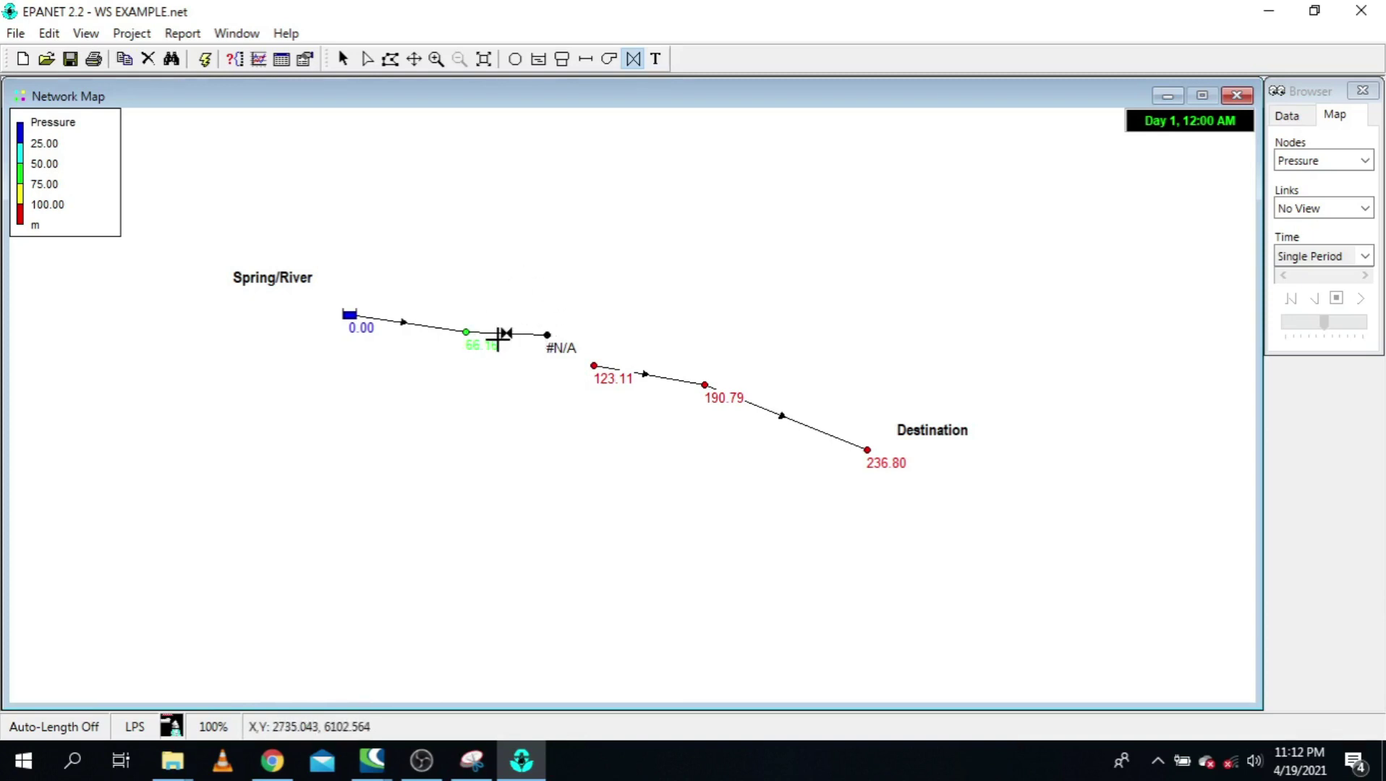
left_click(586, 58)
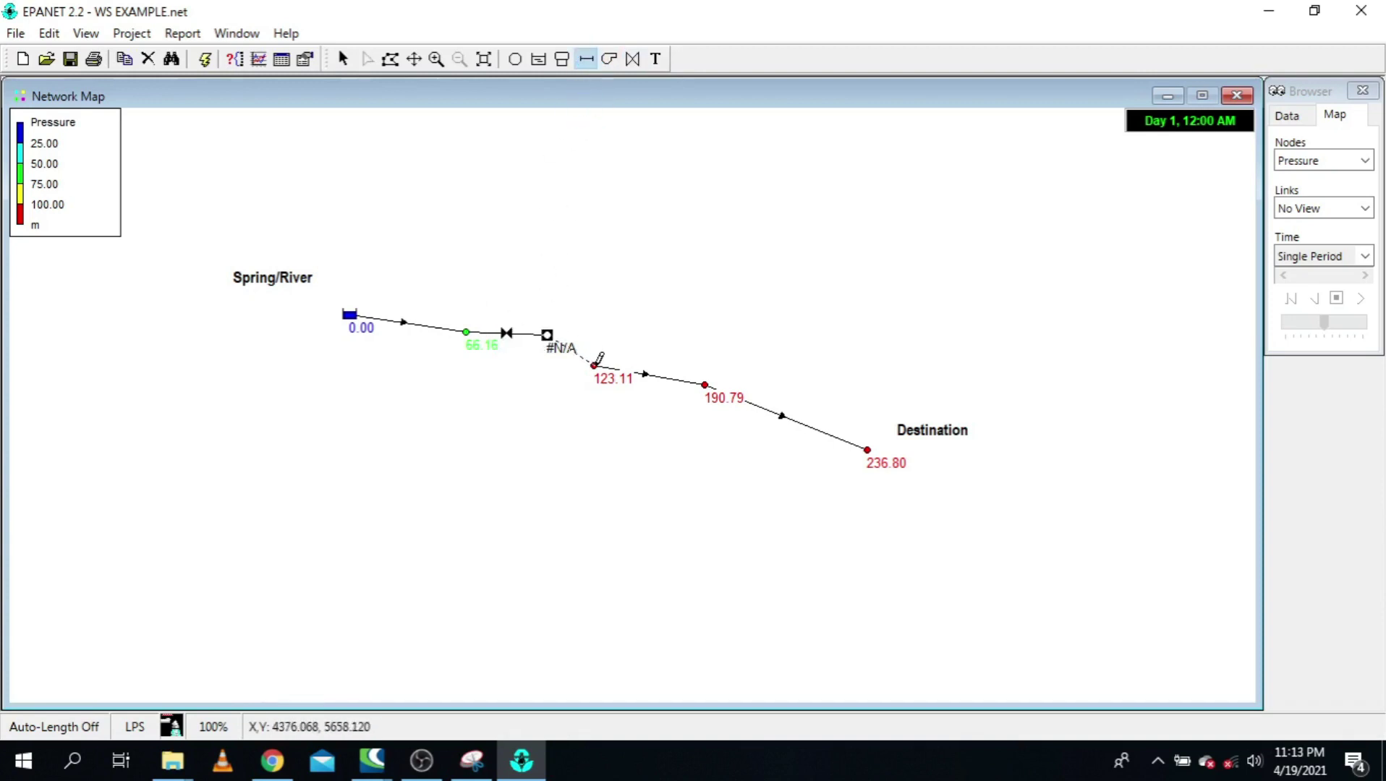
left_click(355, 70)
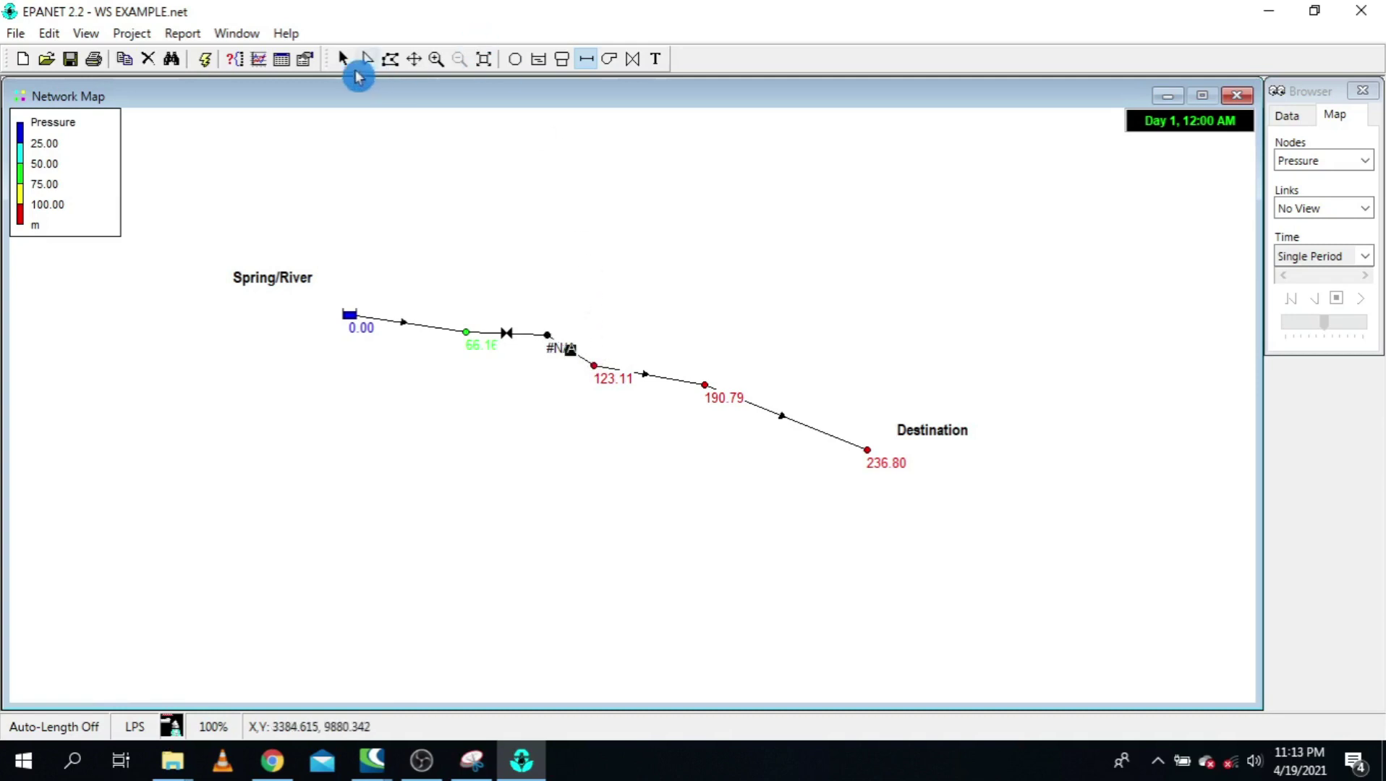
left_click(348, 63)
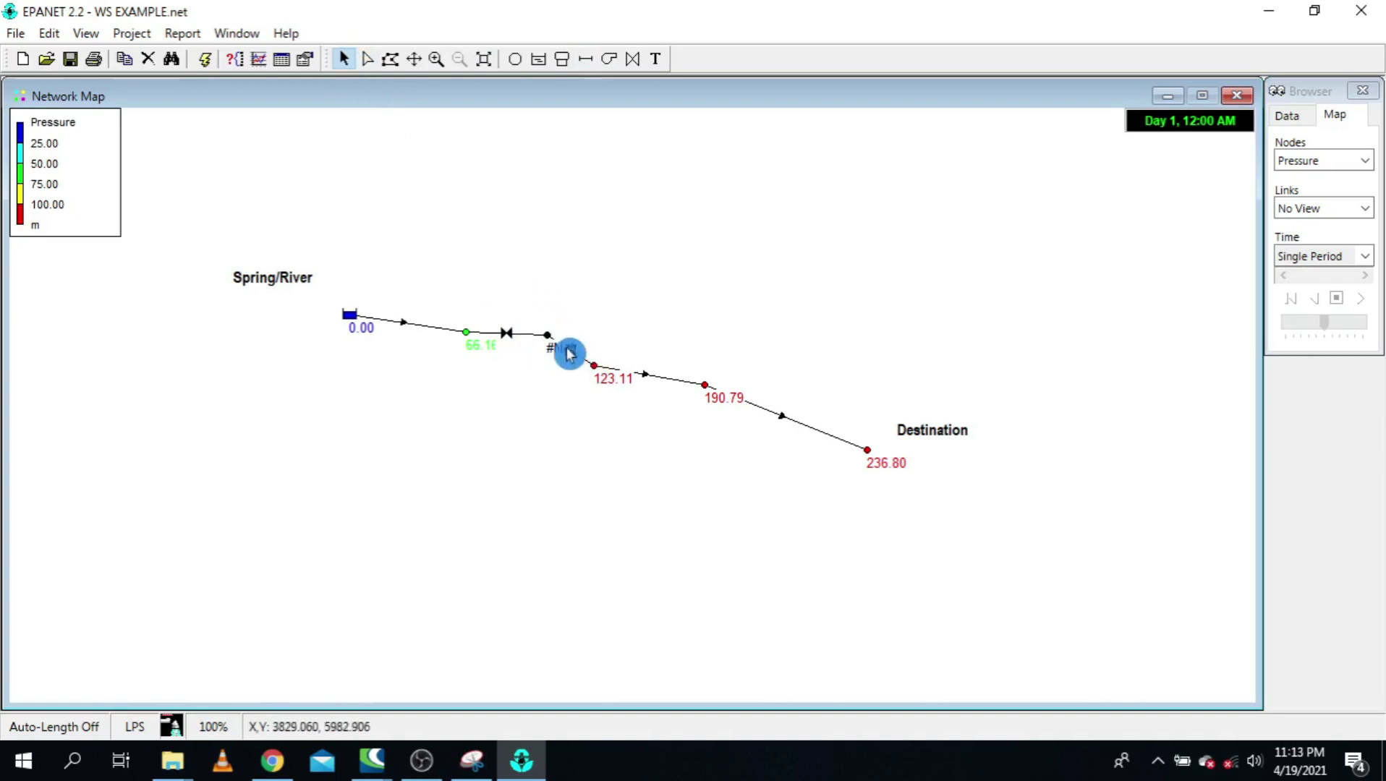
Step: Give the new Pipe 2 a length of 420, diameter of 75 and roughness of 140
double_click(575, 358)
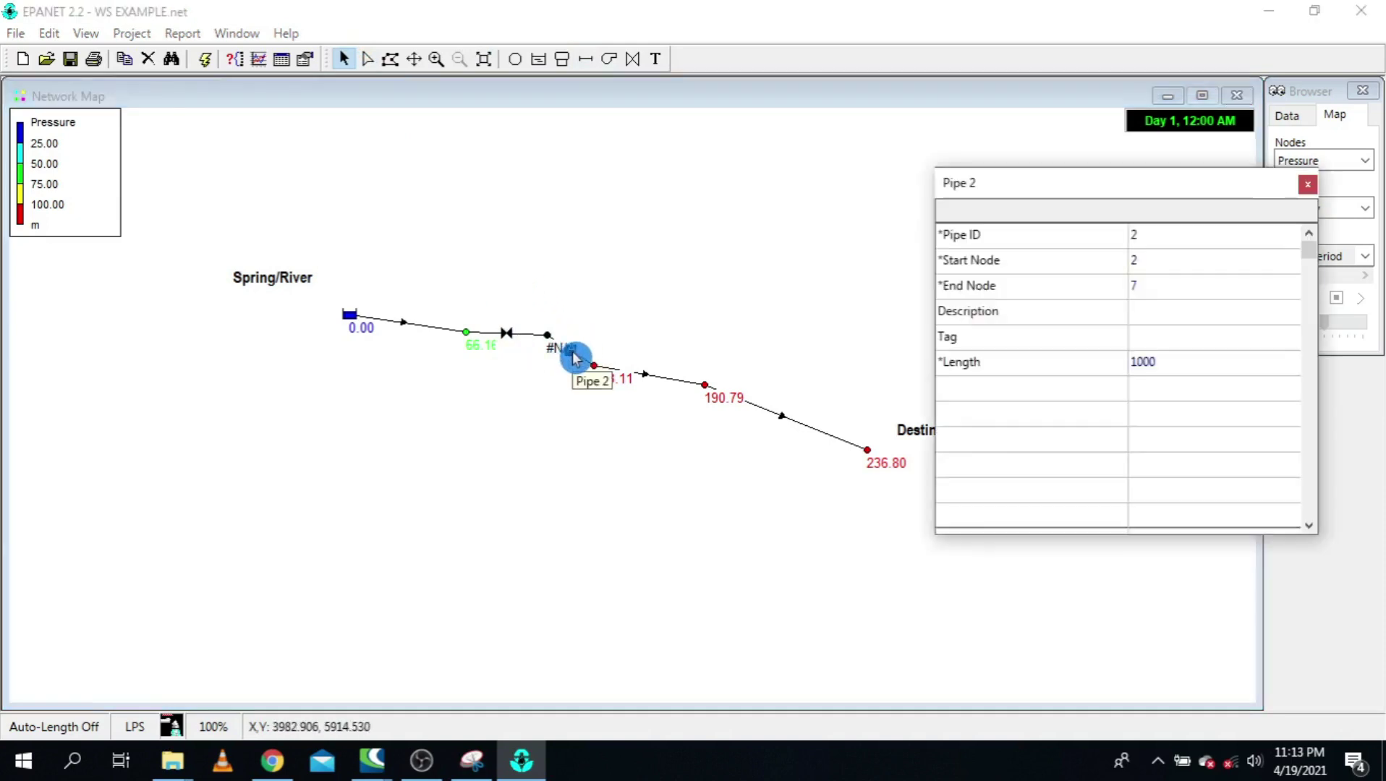
left_click(1148, 366)
type("420")
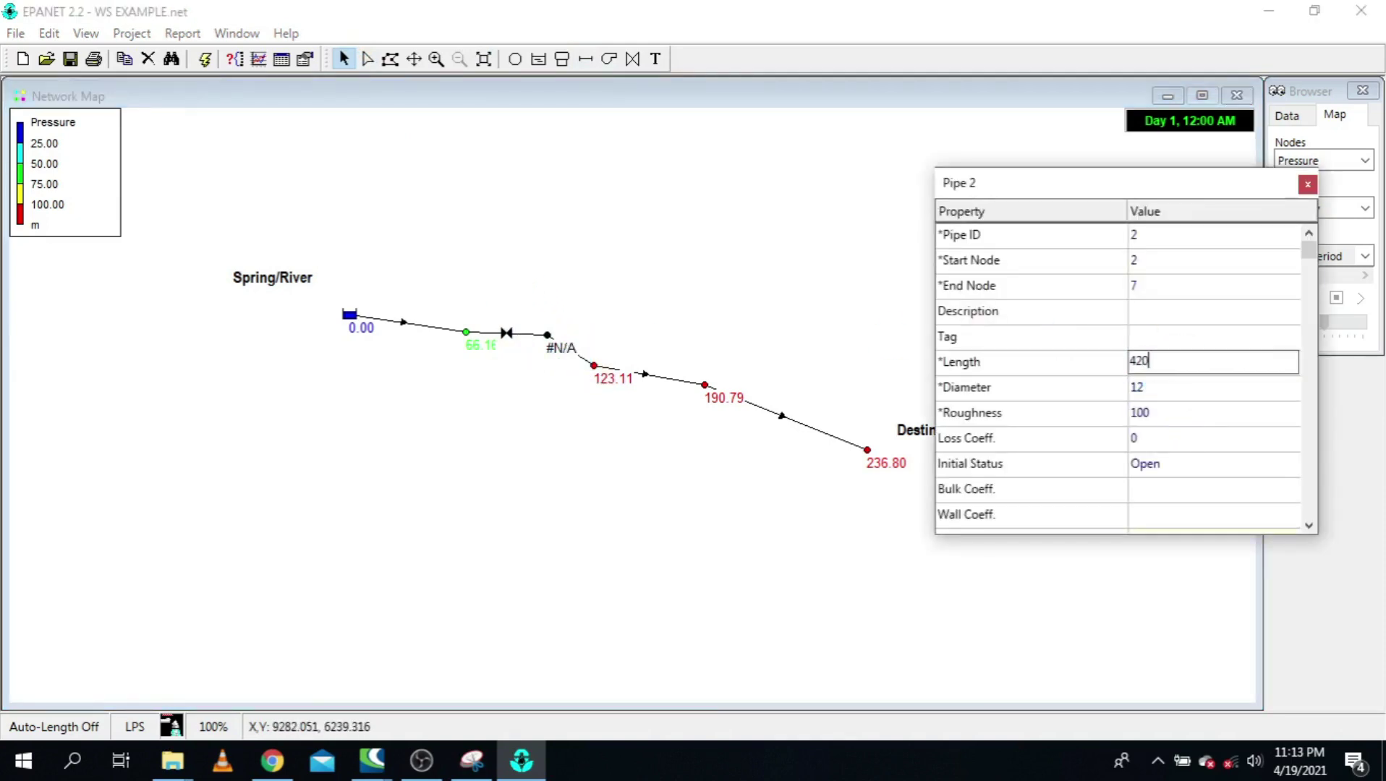
key("Return")
type("75")
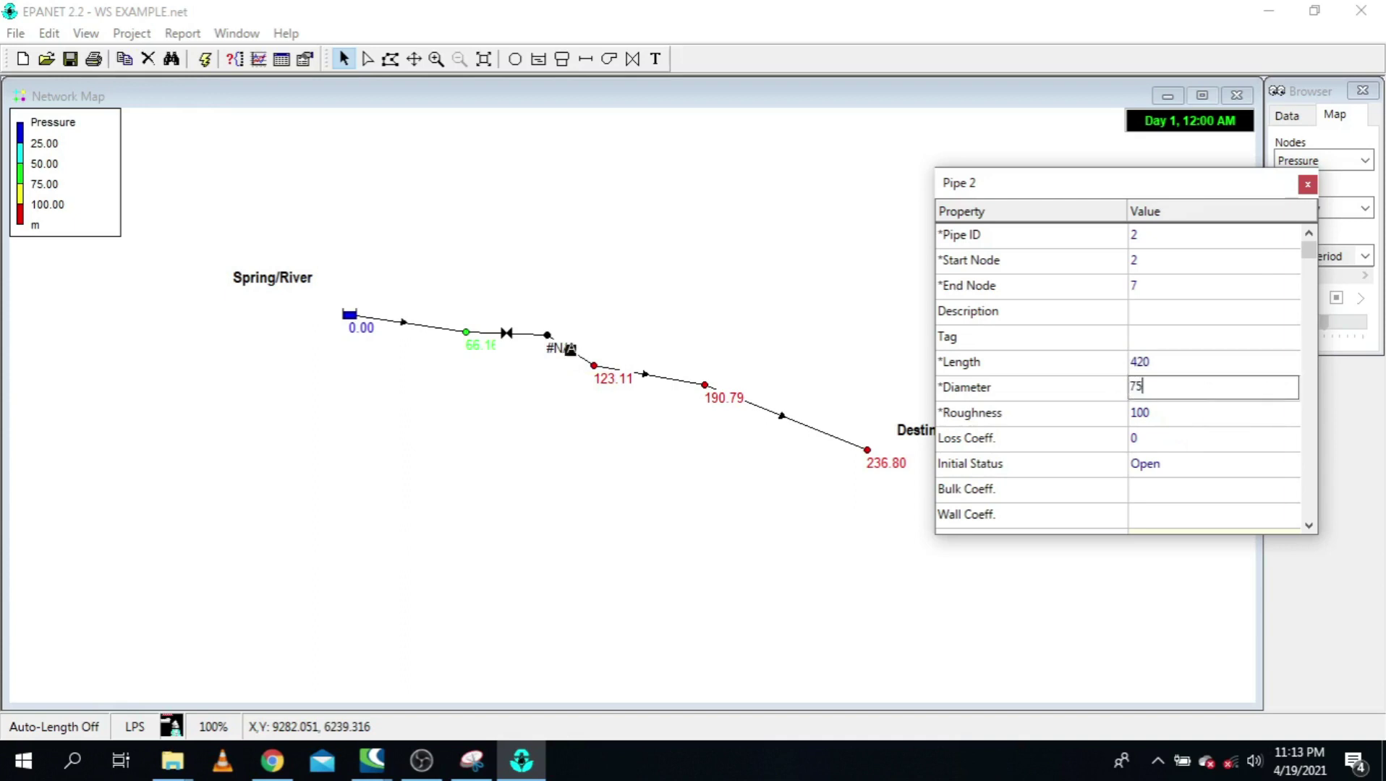
key("Return")
left_click(1182, 420)
type("1")
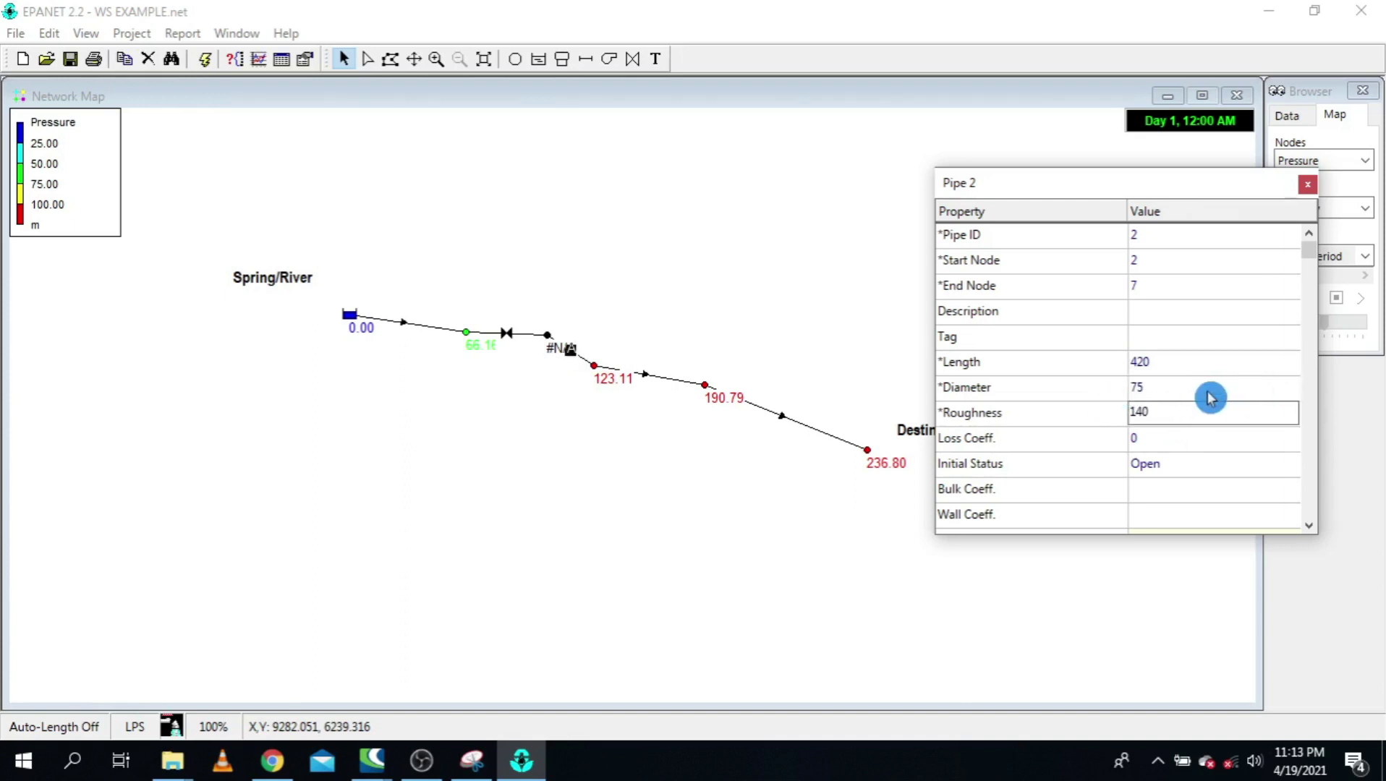
left_click(1310, 189)
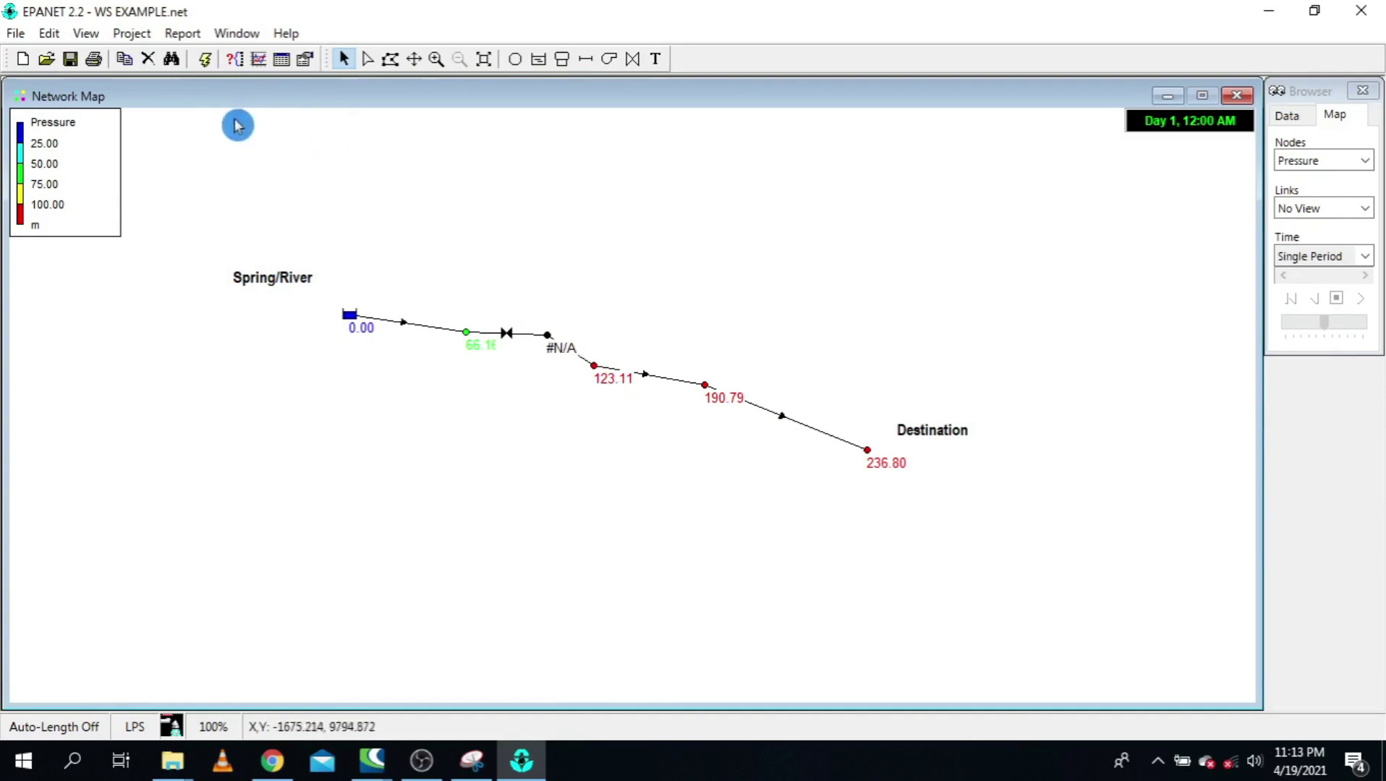
Step: Run the hydraulic analysis, acknowledging the warning and closing the Status Report
left_click(204, 59)
left_click(681, 408)
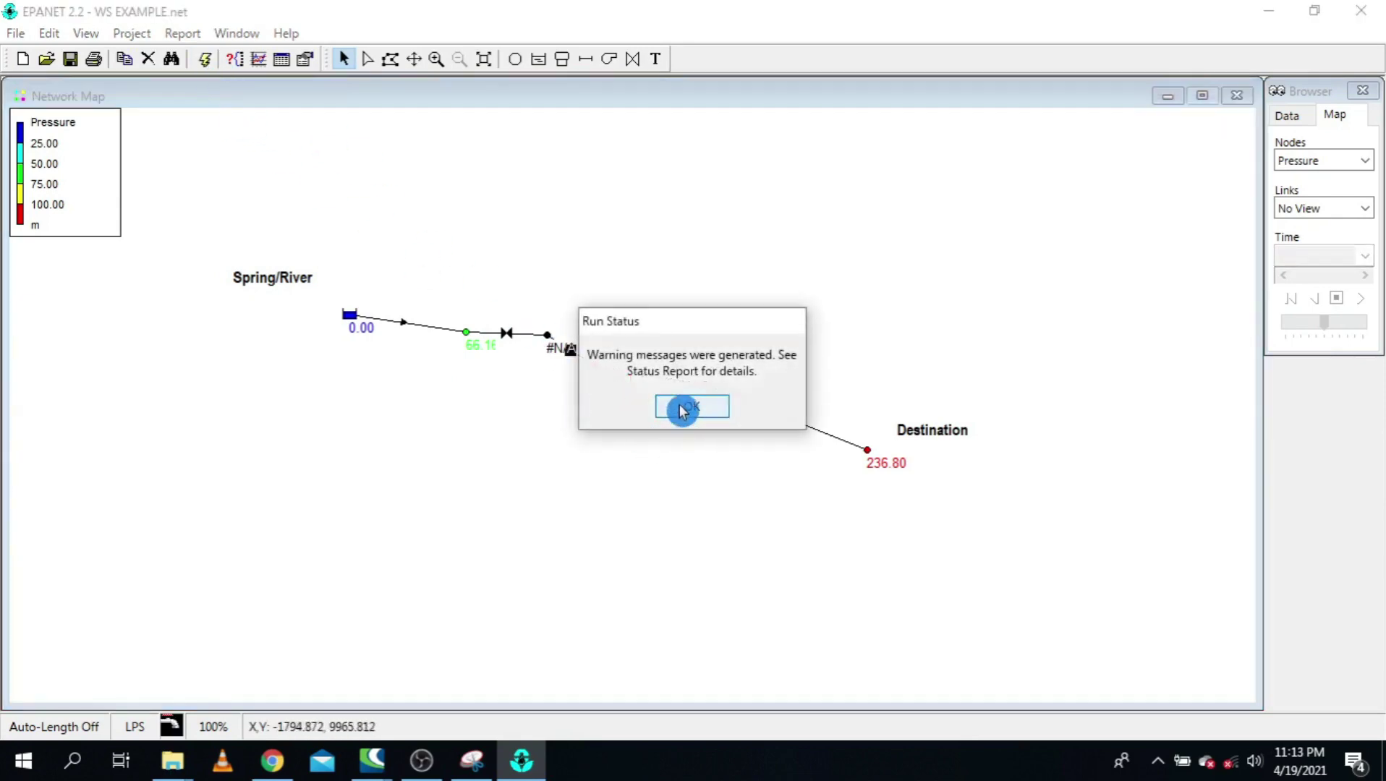
left_click(1249, 202)
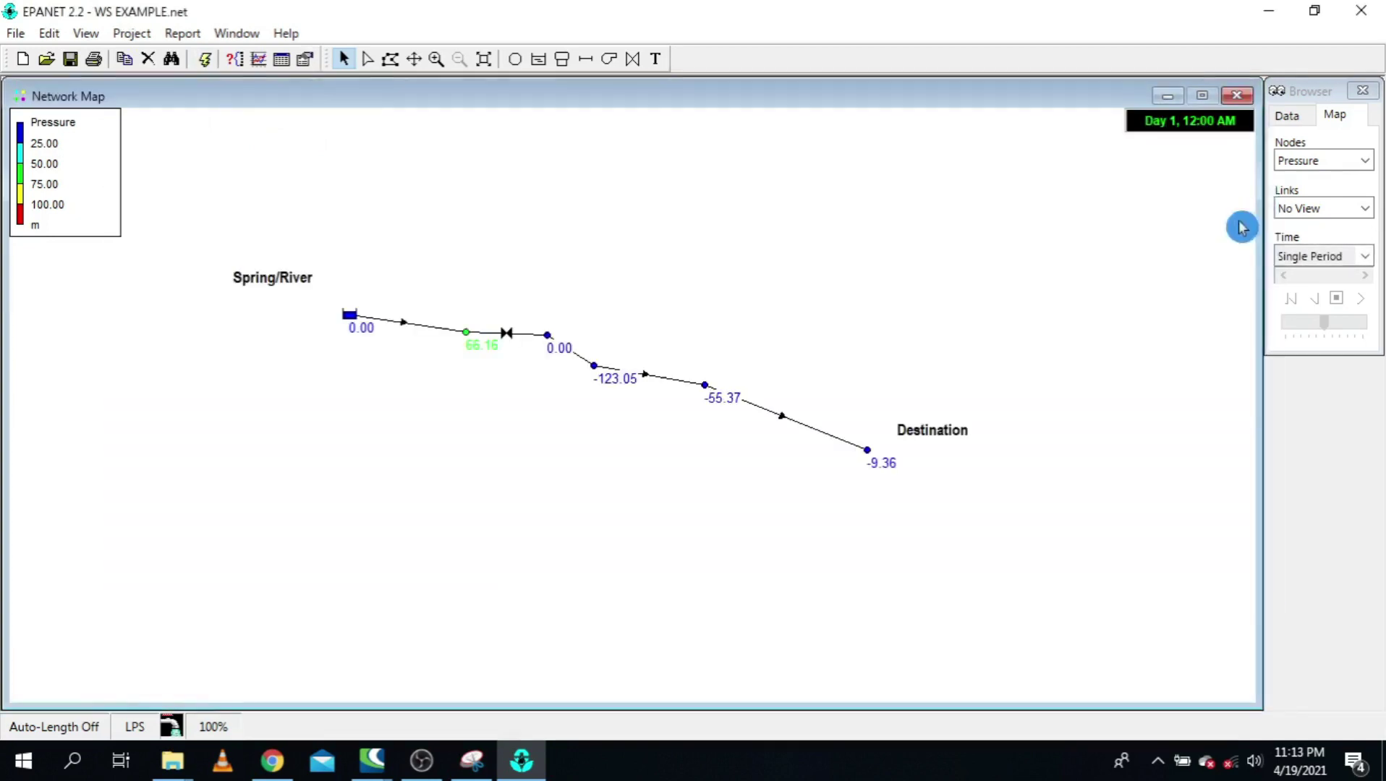
Step: Set Junction 2's elevation to 180, matching Junction 6's elevation
double_click(468, 338)
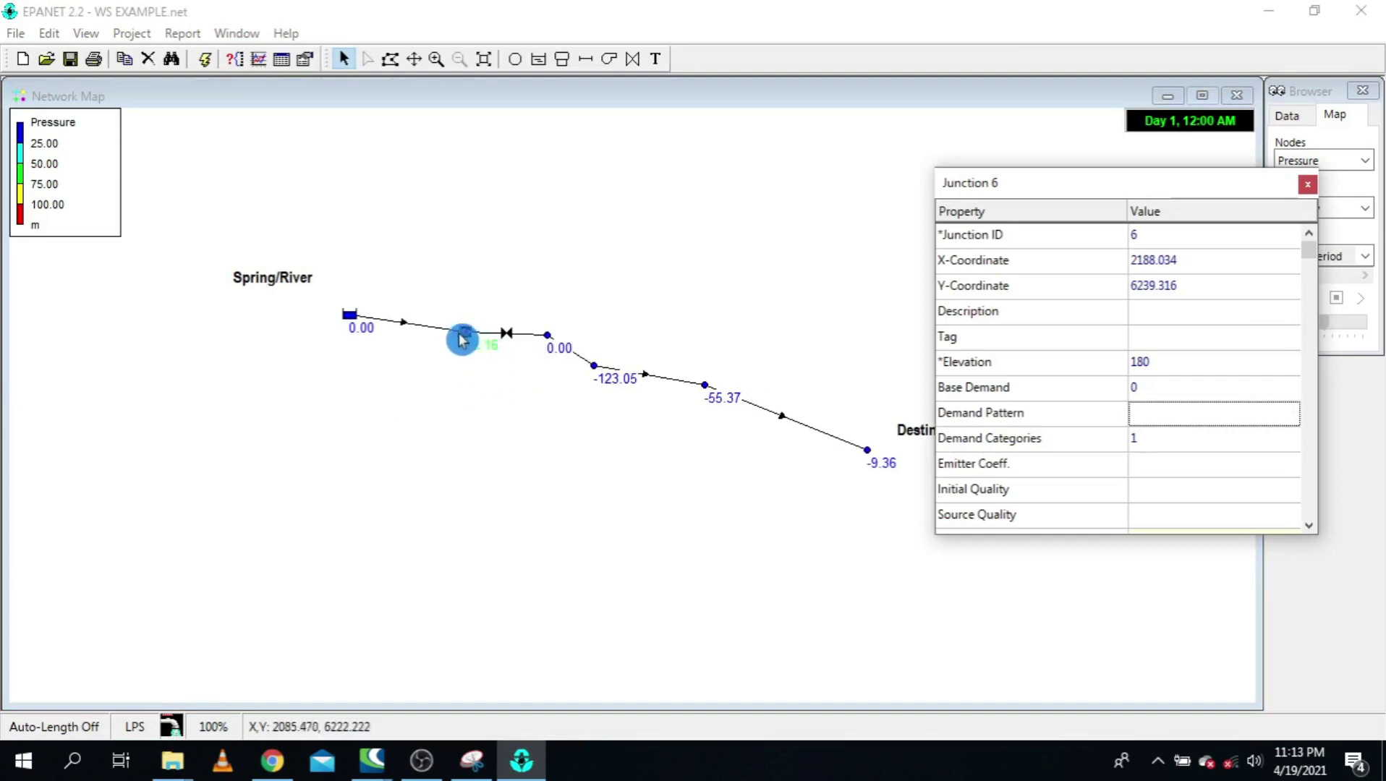
mouse_move(468, 337)
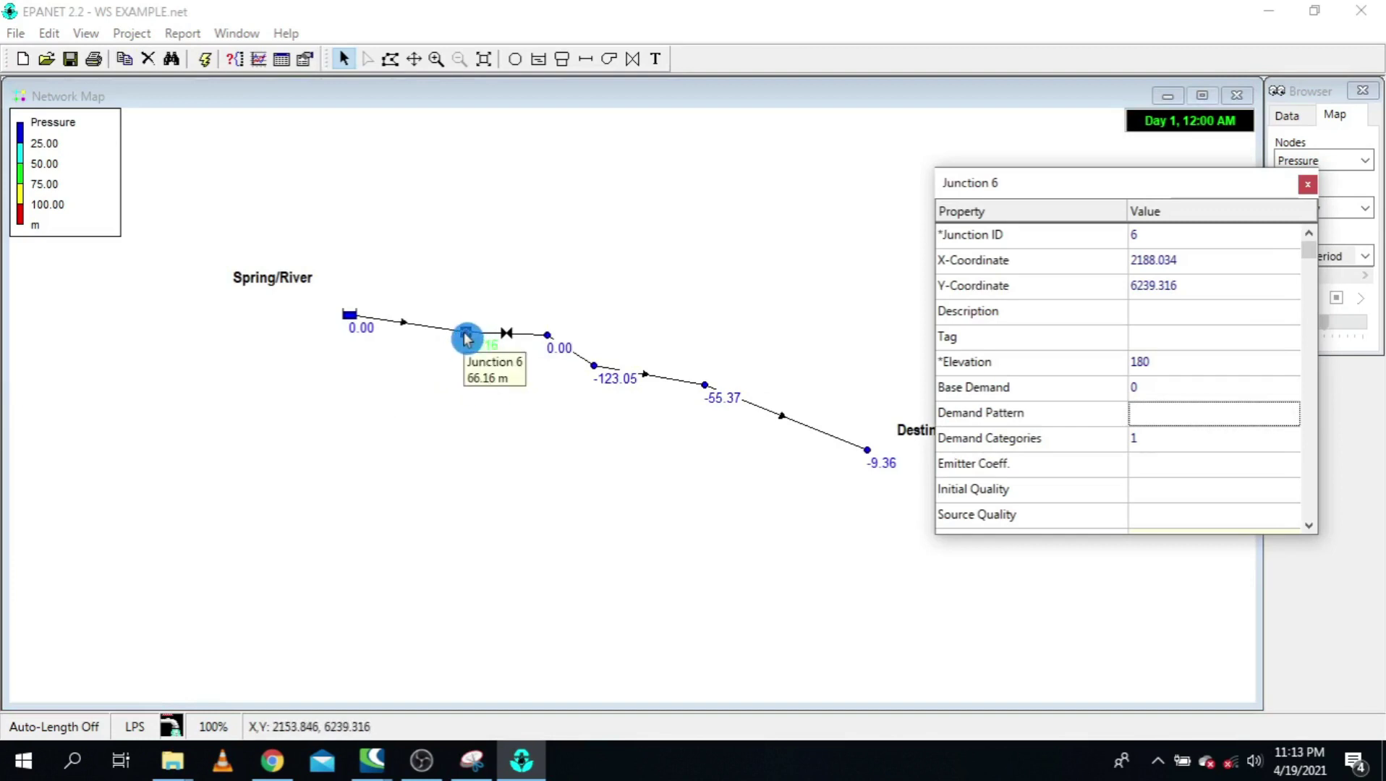
left_click(1150, 361)
left_click(549, 340)
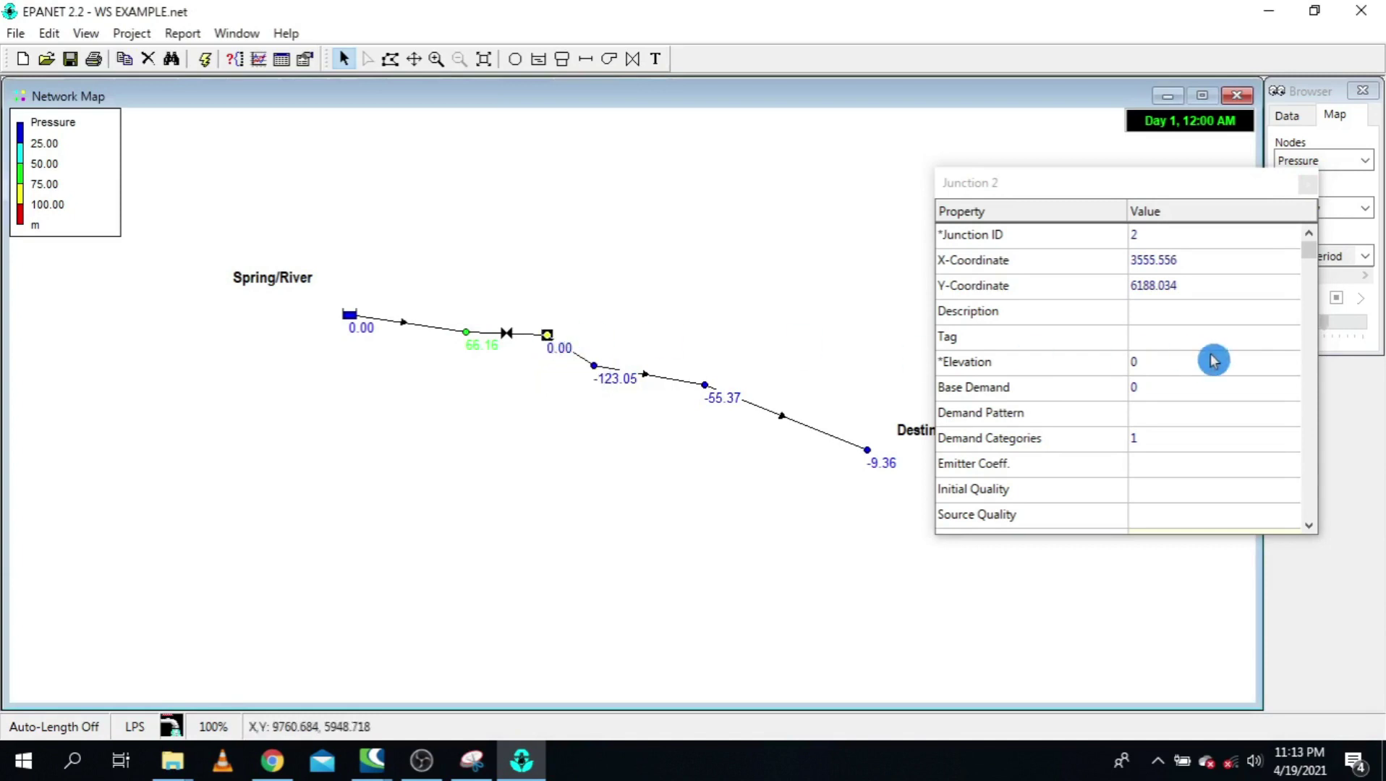
left_click(1163, 363)
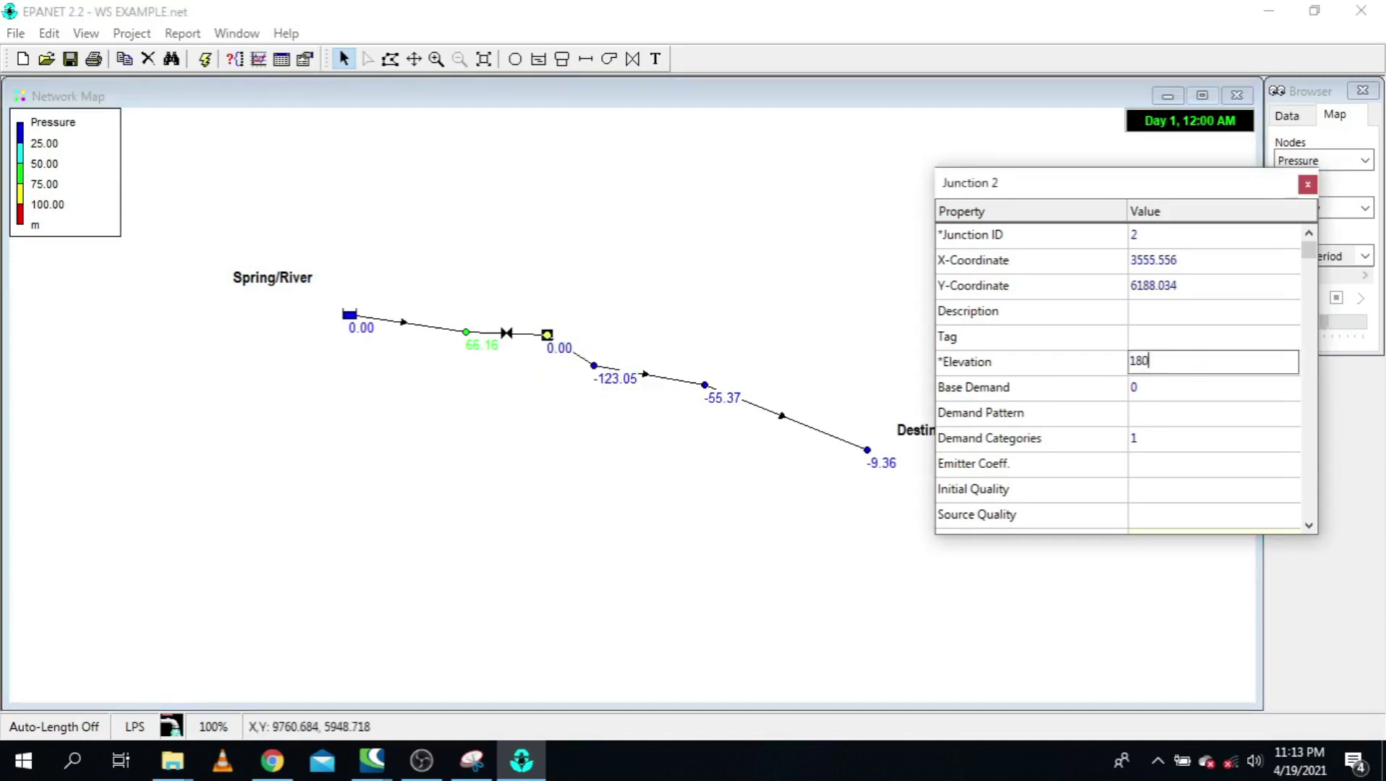
left_click(471, 340)
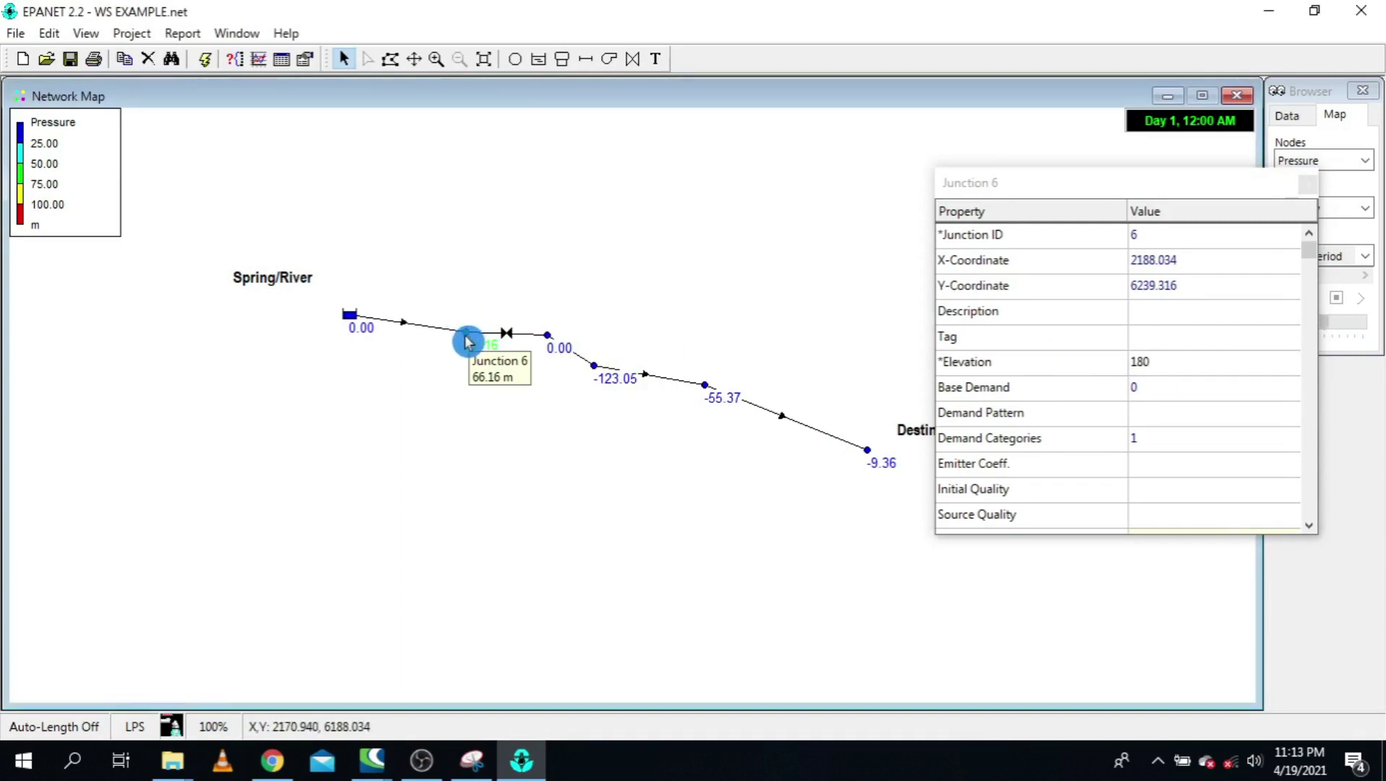
left_click(1306, 183)
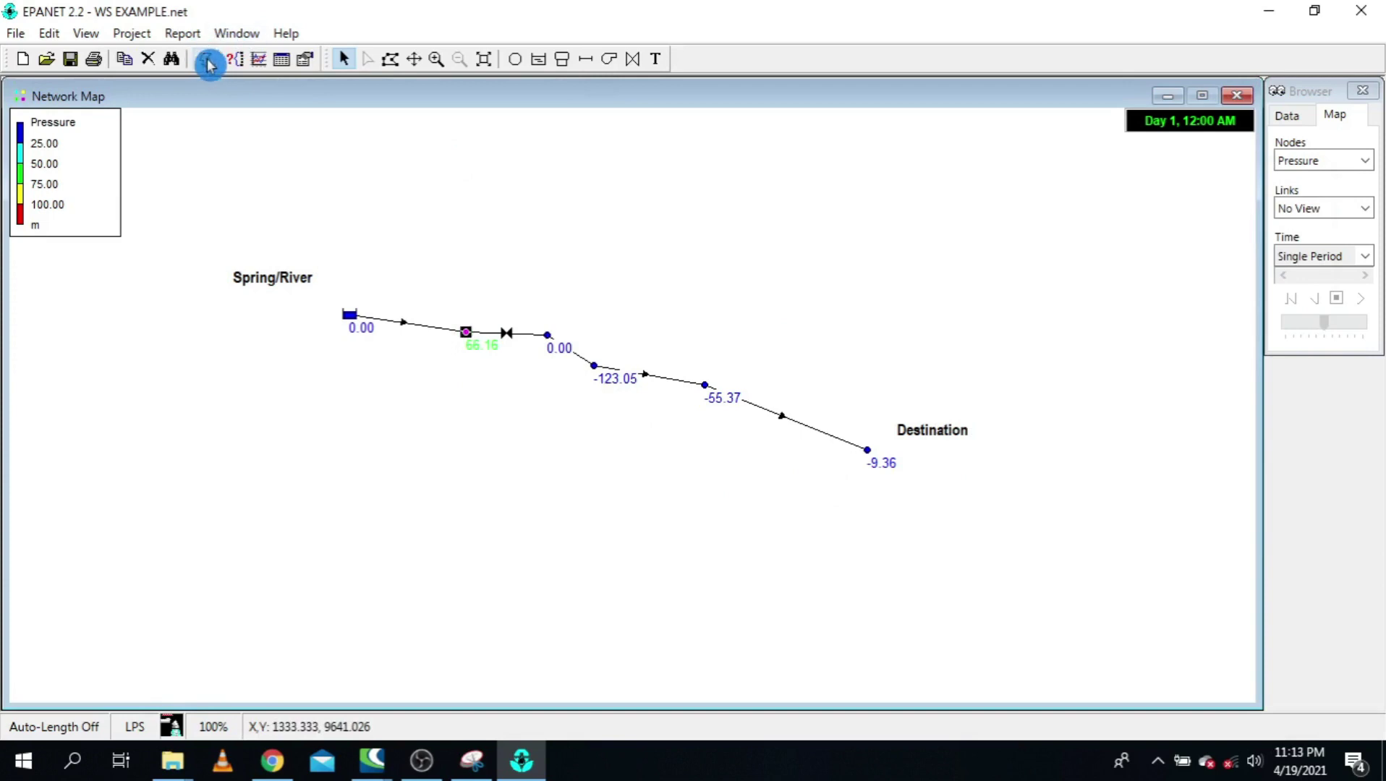
Step: Re-run the analysis and confirm it succeeds, giving 170.64 m at Destination
left_click(204, 58)
left_click(687, 408)
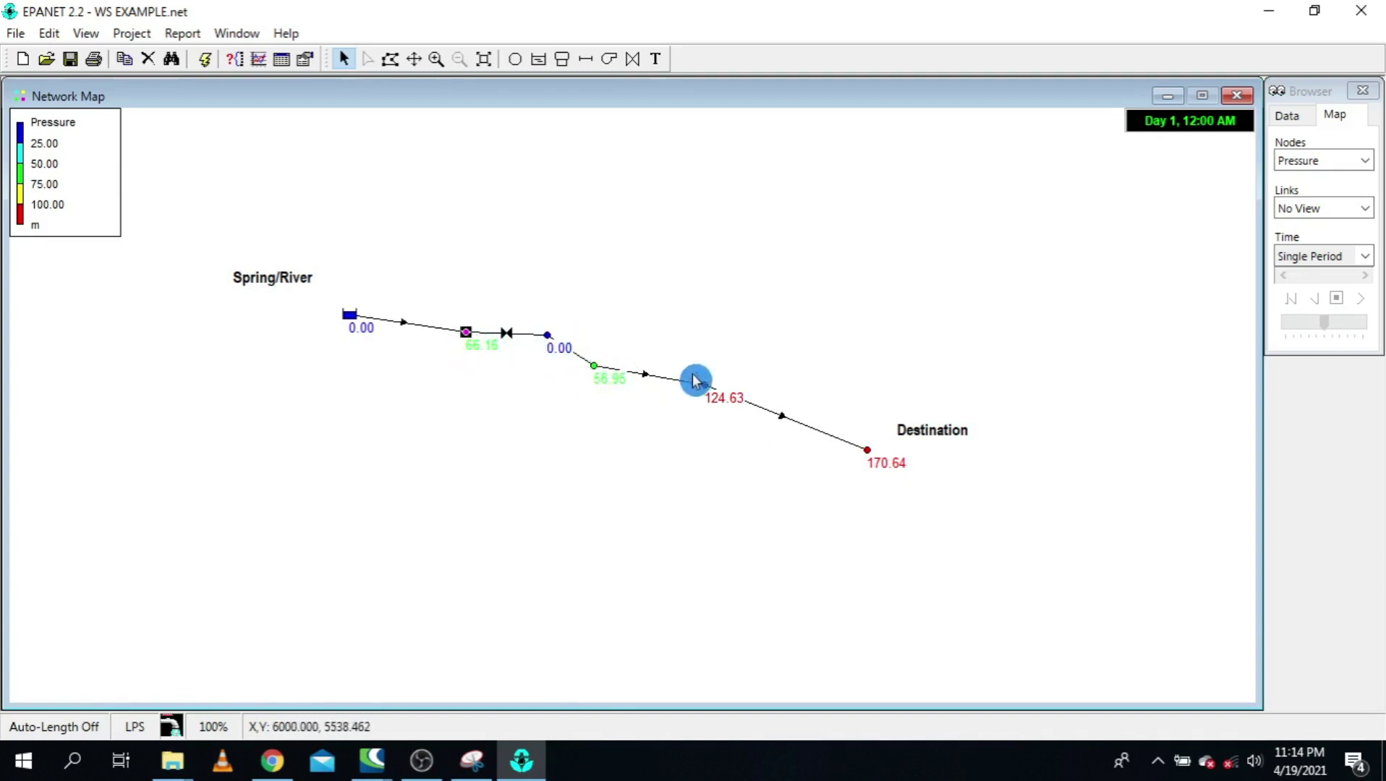
Step: Note Pipe 11's 320 length, then delete Pipe 11
double_click(656, 382)
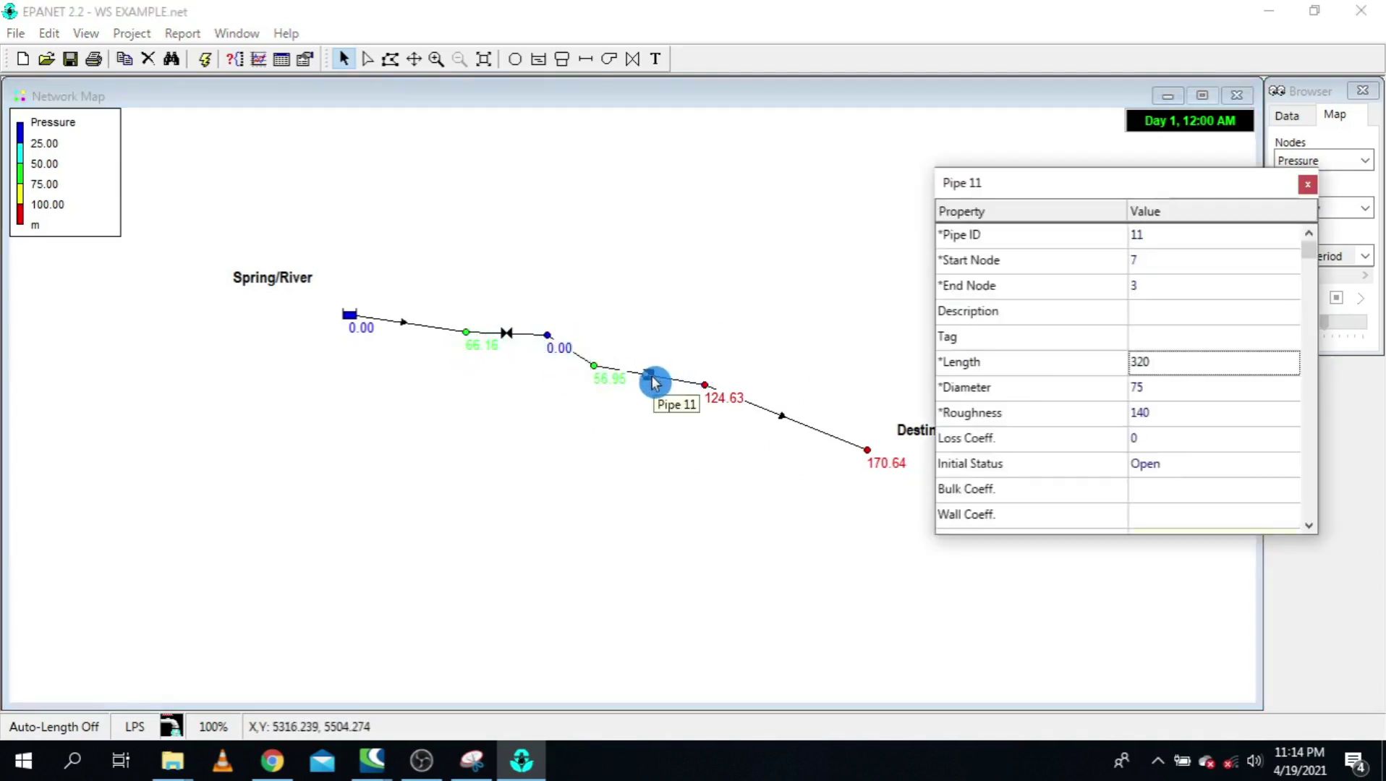
left_click(1143, 361)
double_click(1152, 362)
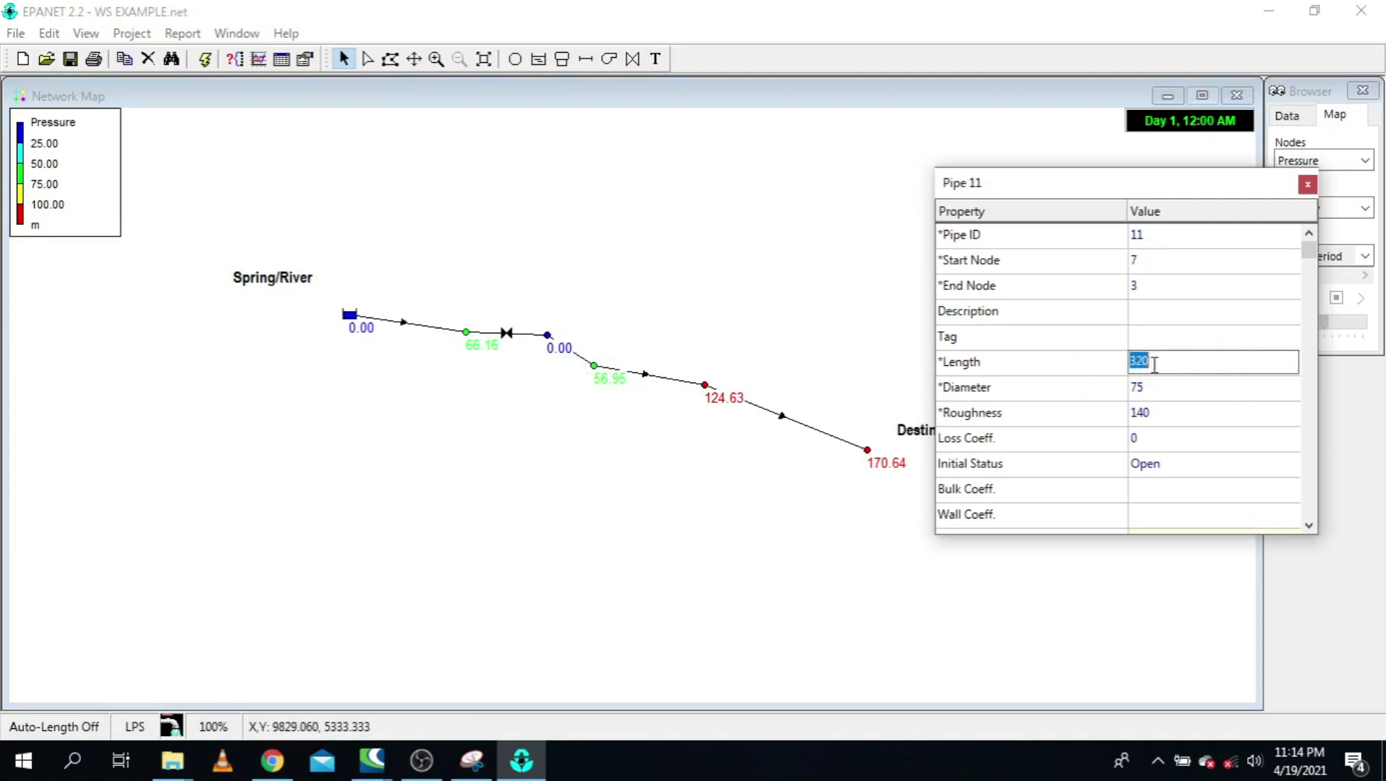
left_click(1307, 185)
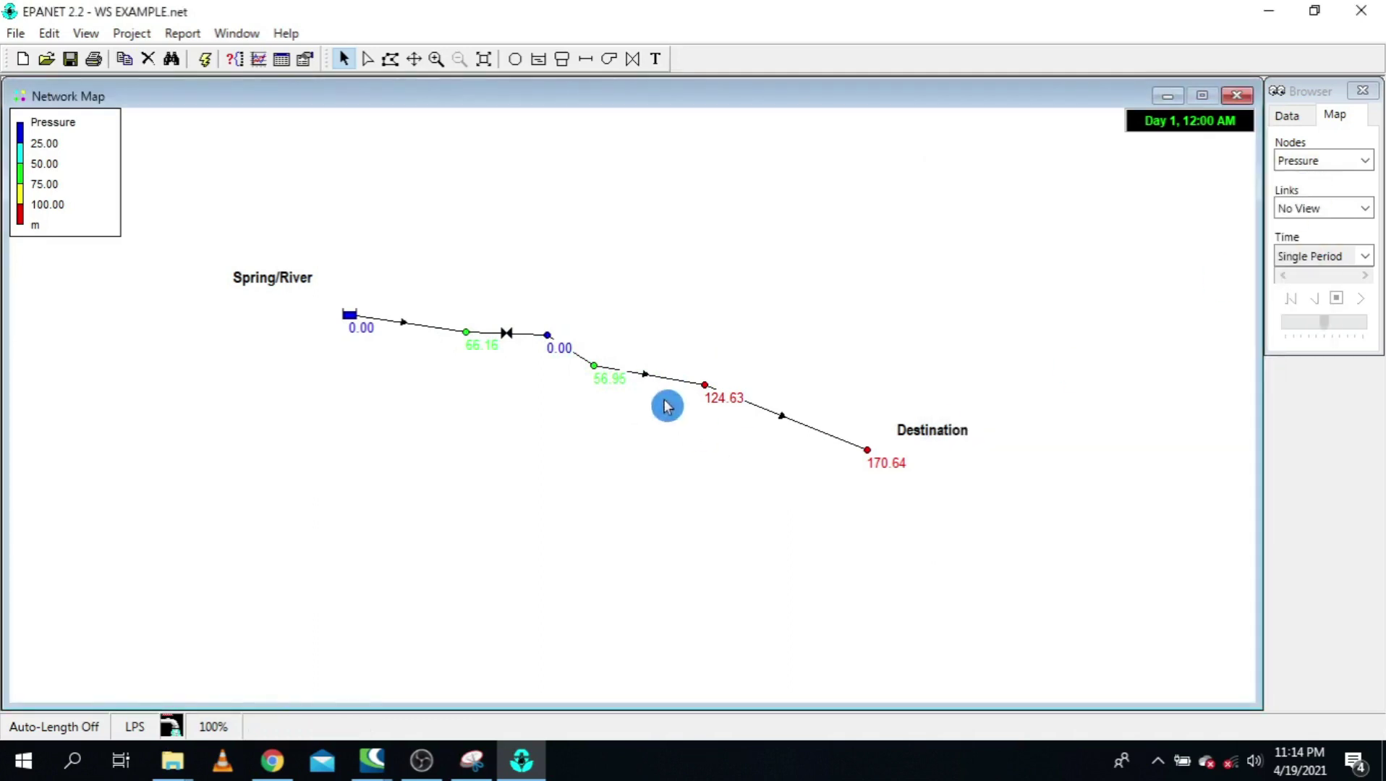
right_click(655, 377)
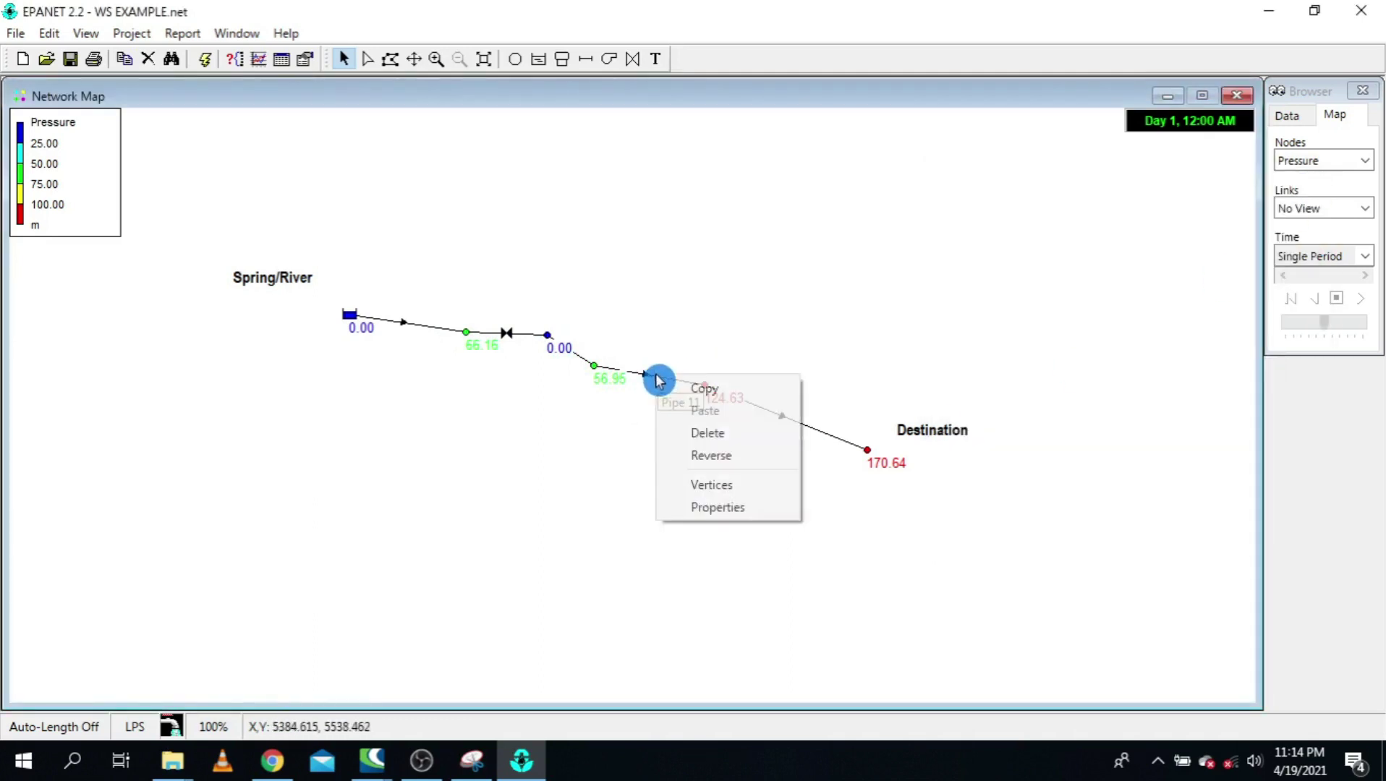
left_click(726, 434)
left_click(651, 409)
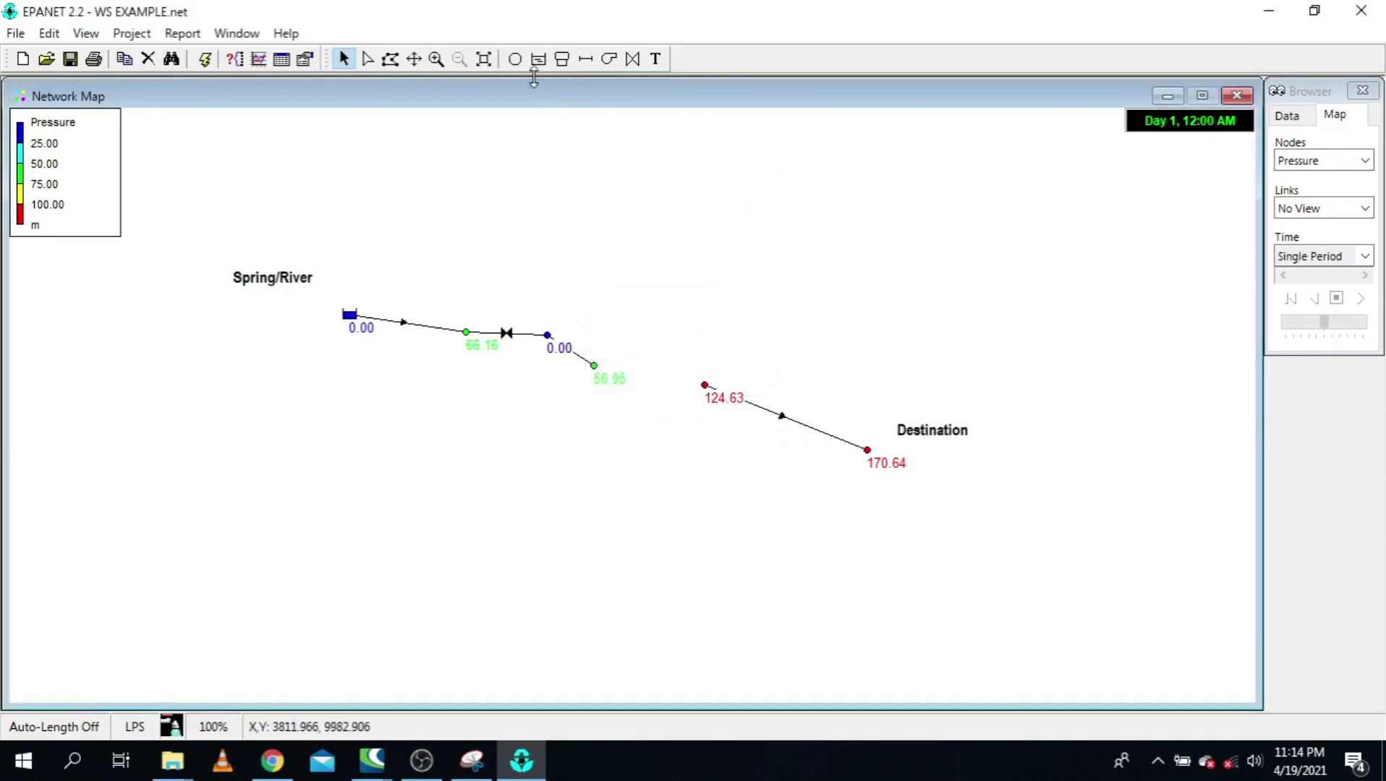
Step: Place a new junction in the gap before the 124.63 m node and connect it with a pipe
left_click(515, 59)
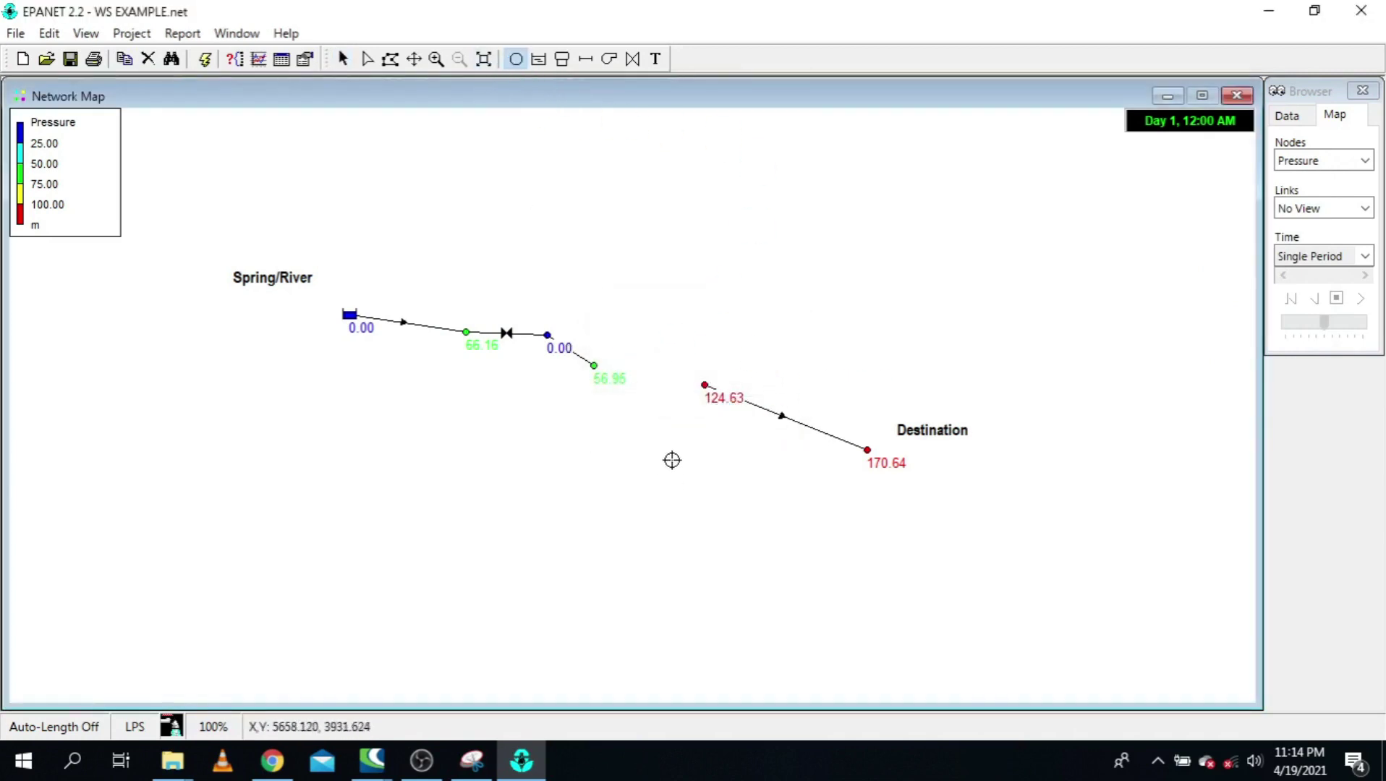
left_click(666, 365)
left_click(586, 59)
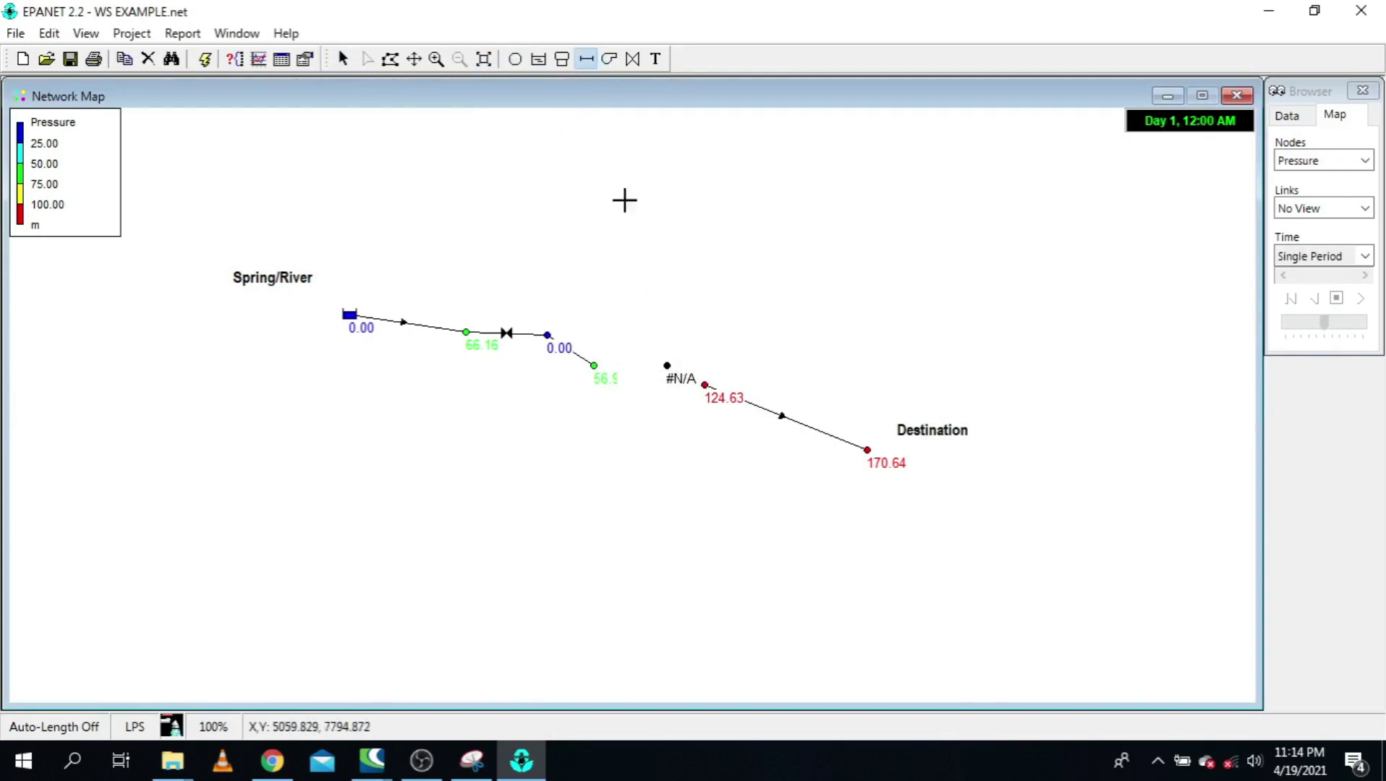
left_click(586, 59)
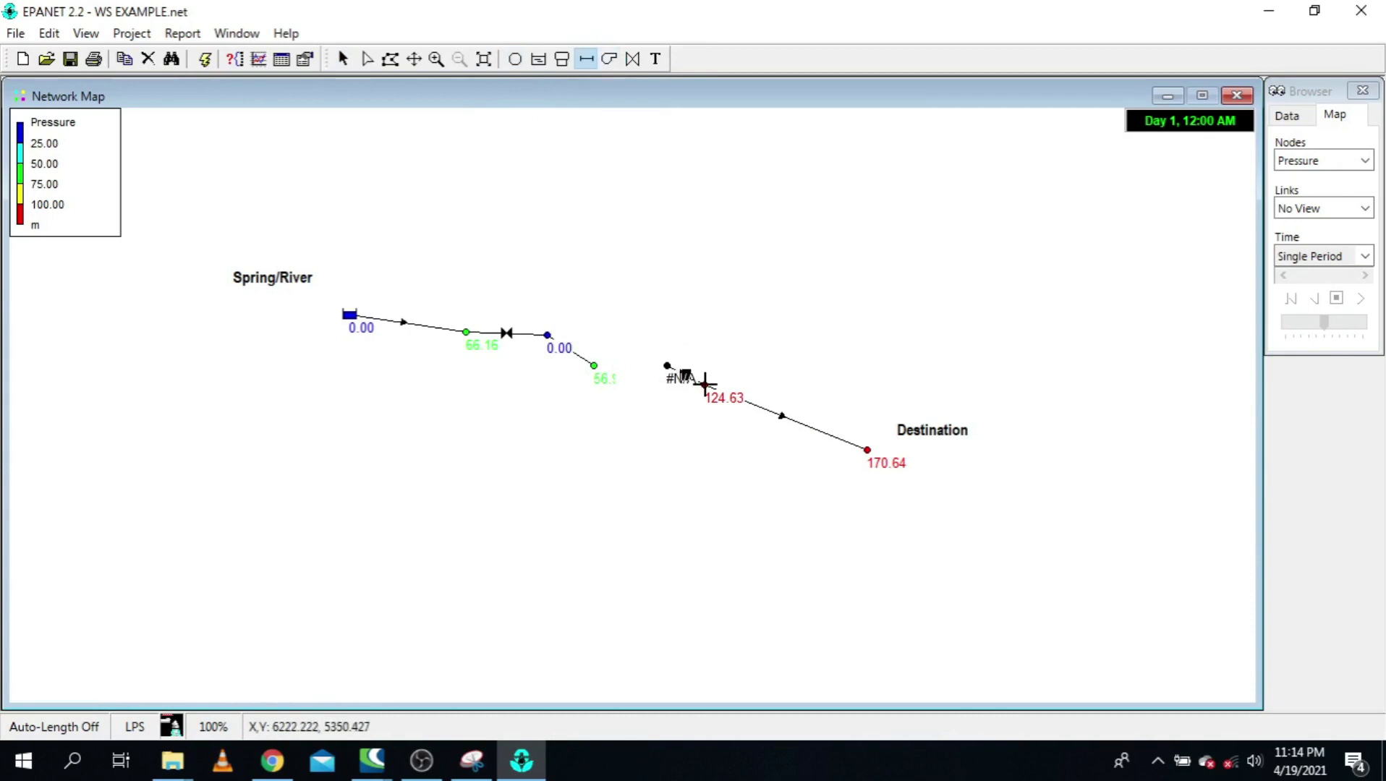
left_click(345, 58)
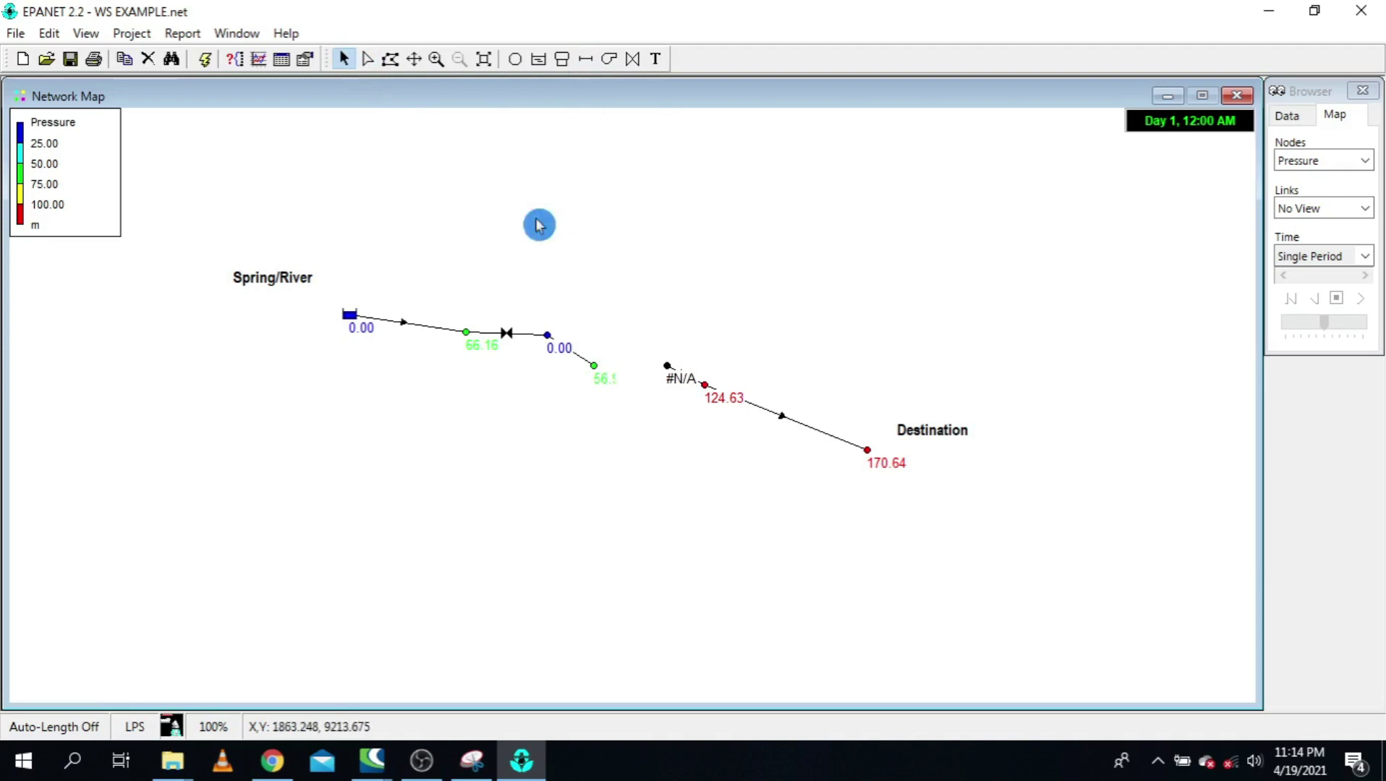
Step: Give the new Pipe 3 a length of 320, diameter of 75 and roughness of 140
double_click(686, 374)
left_click(1155, 375)
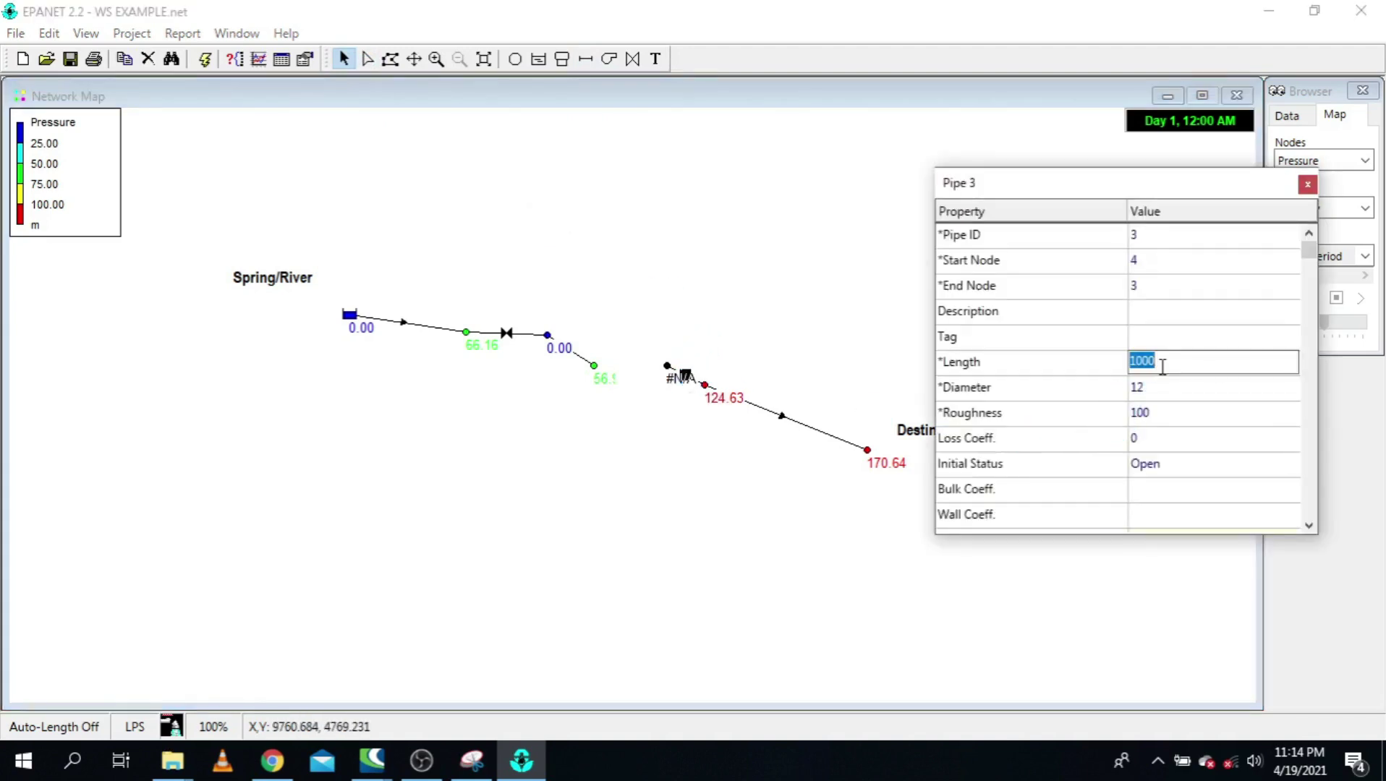
key("Return")
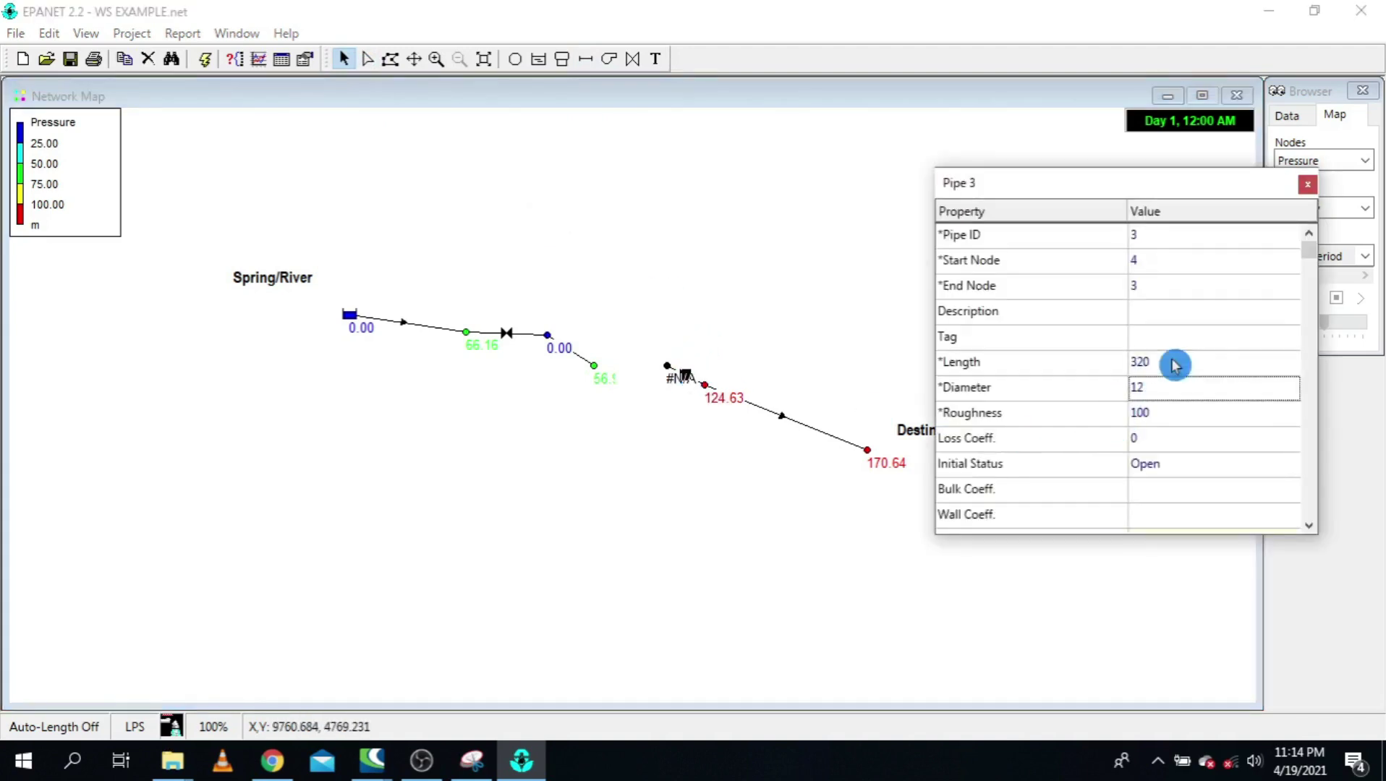
type("75")
key("Return")
type("14")
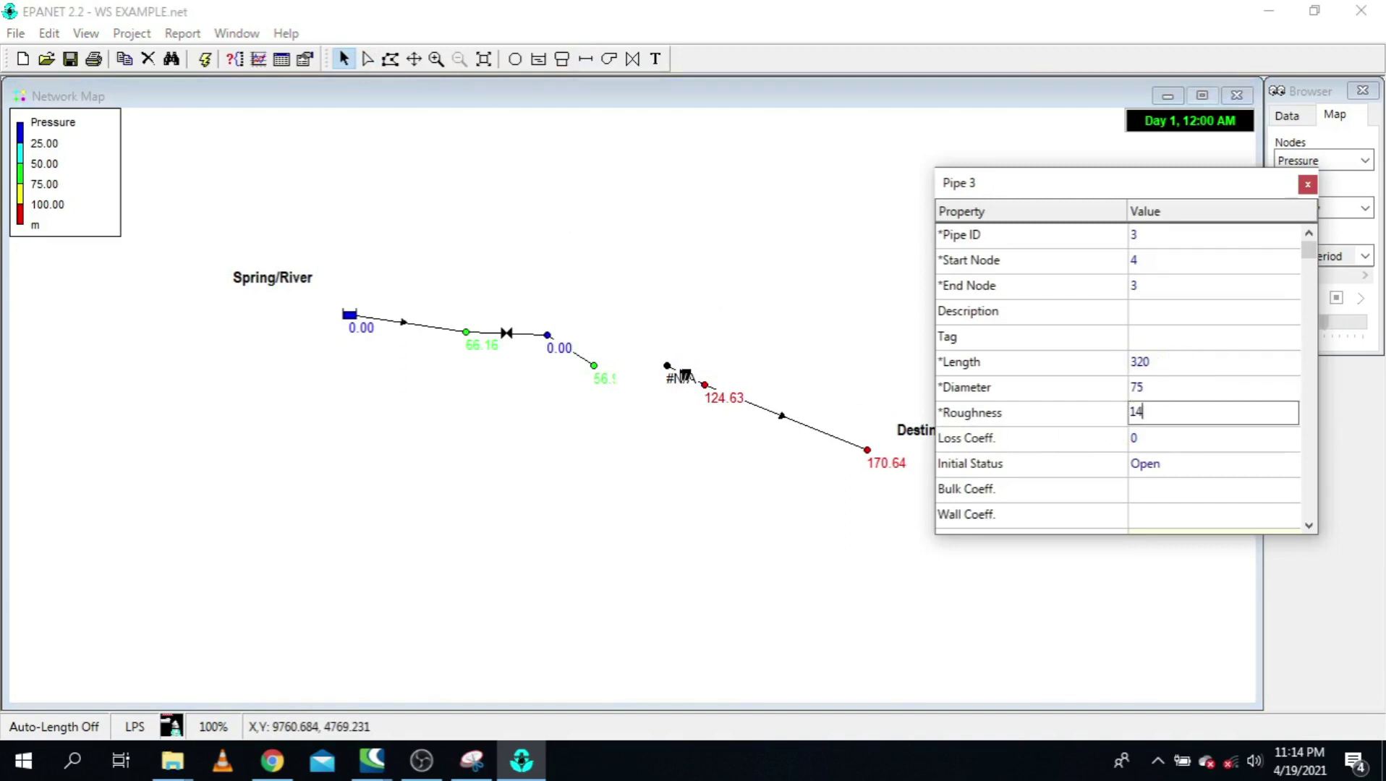
type("0")
left_click(1307, 184)
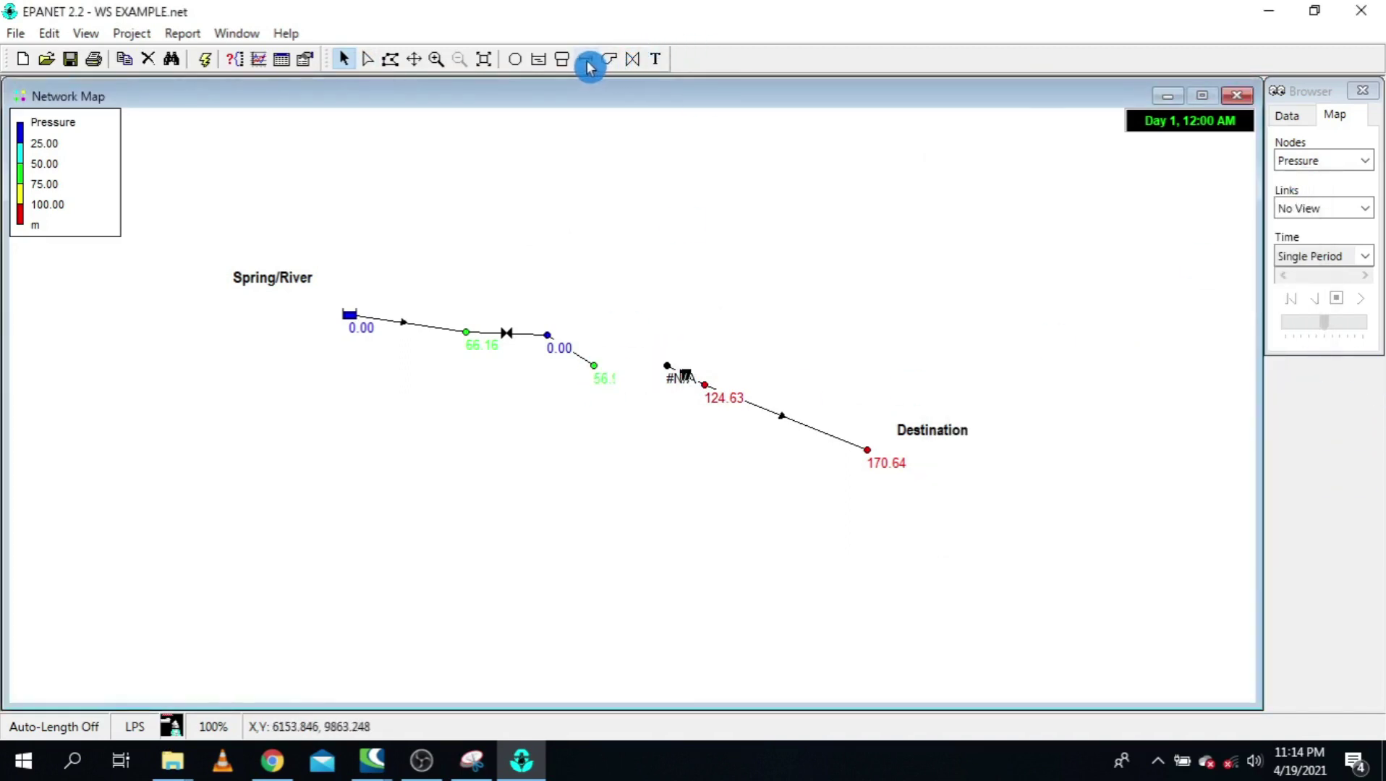
Step: Add Valve 4 from junction 7 to junction 4, keeping its setting at 0
left_click(633, 59)
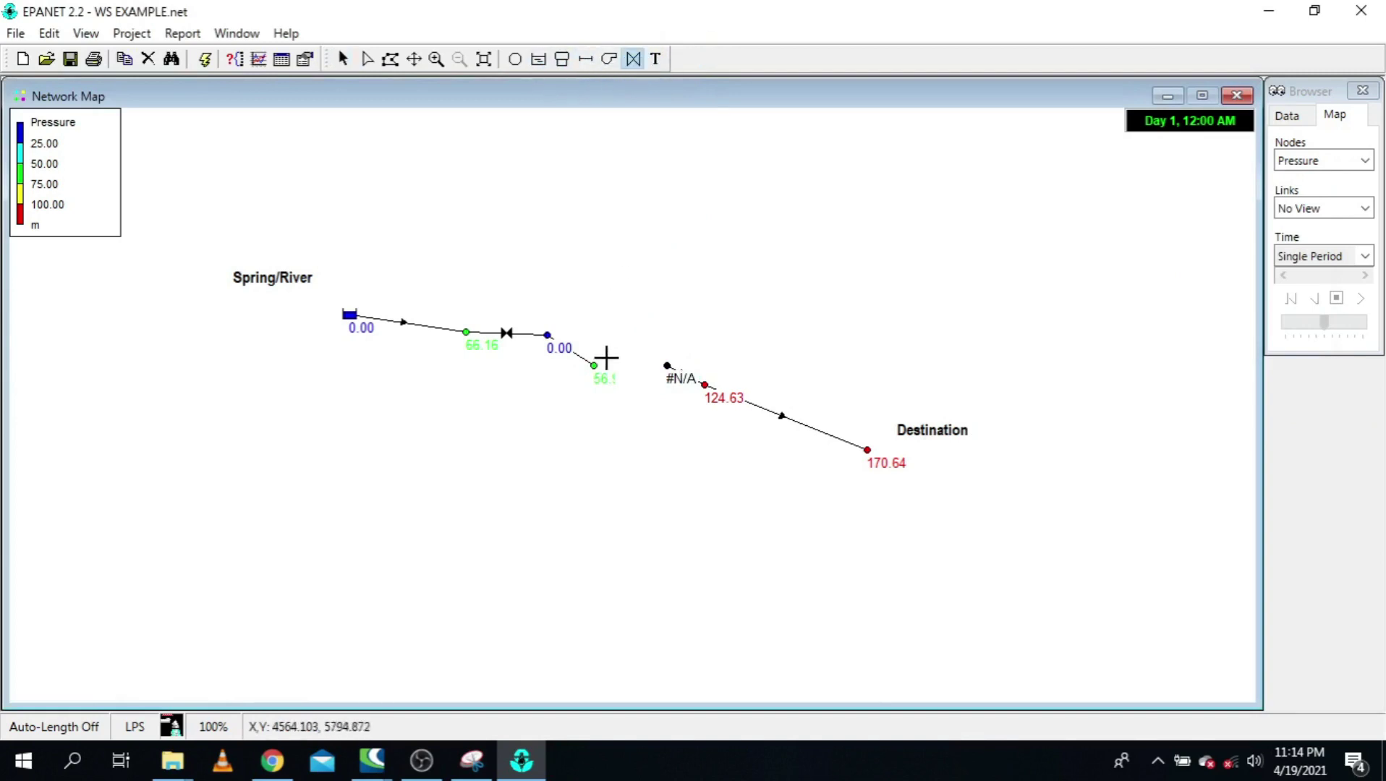
left_click(594, 365)
left_click(667, 366)
left_click(343, 58)
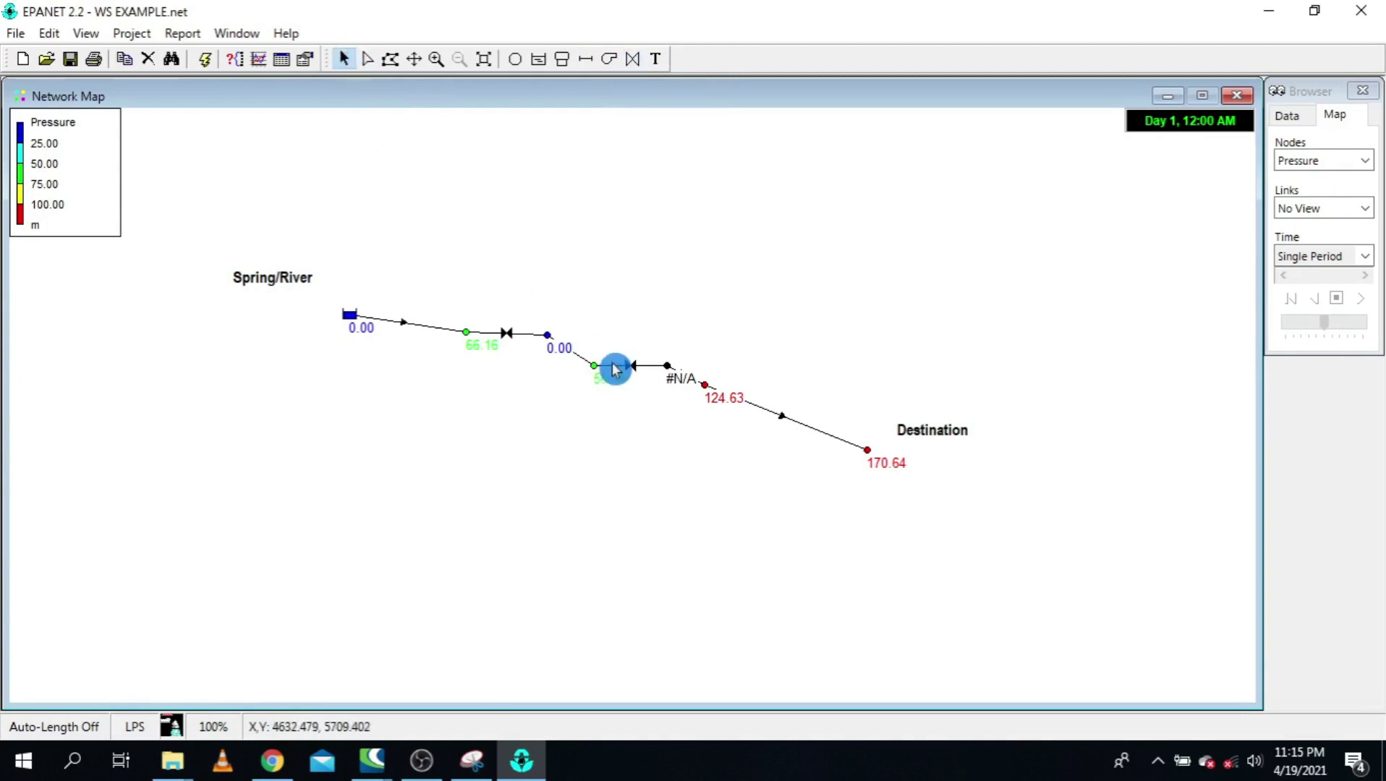
double_click(632, 365)
left_click(1185, 411)
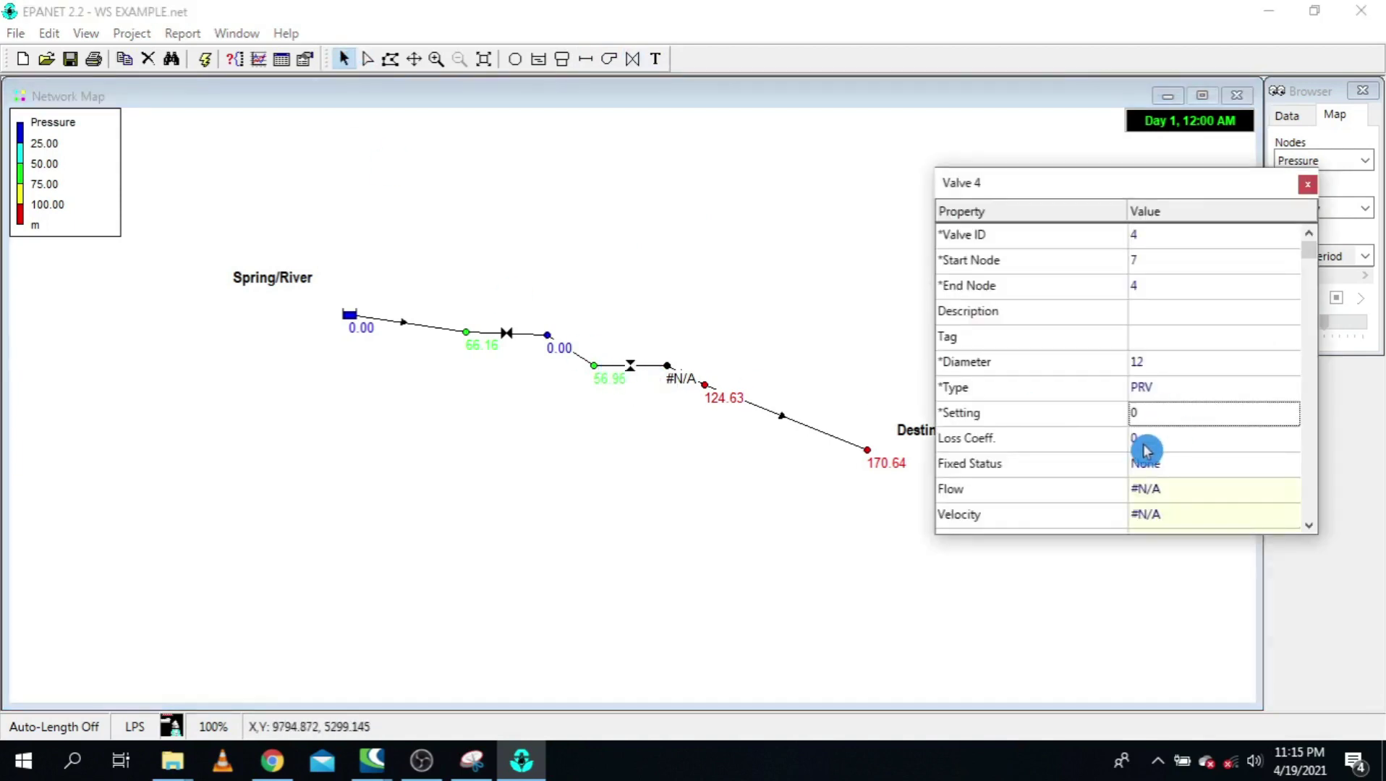
double_click(1141, 411)
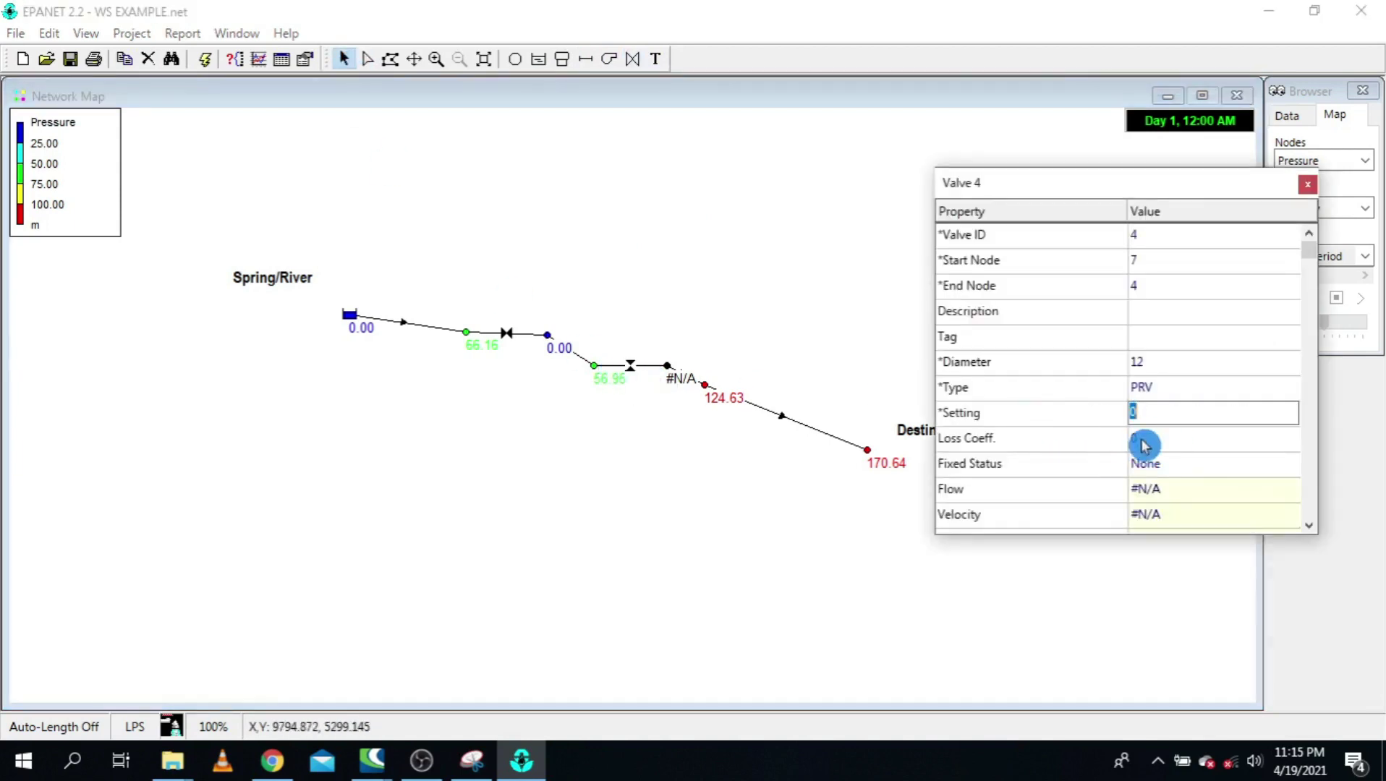
left_click(1141, 443)
left_click(1306, 191)
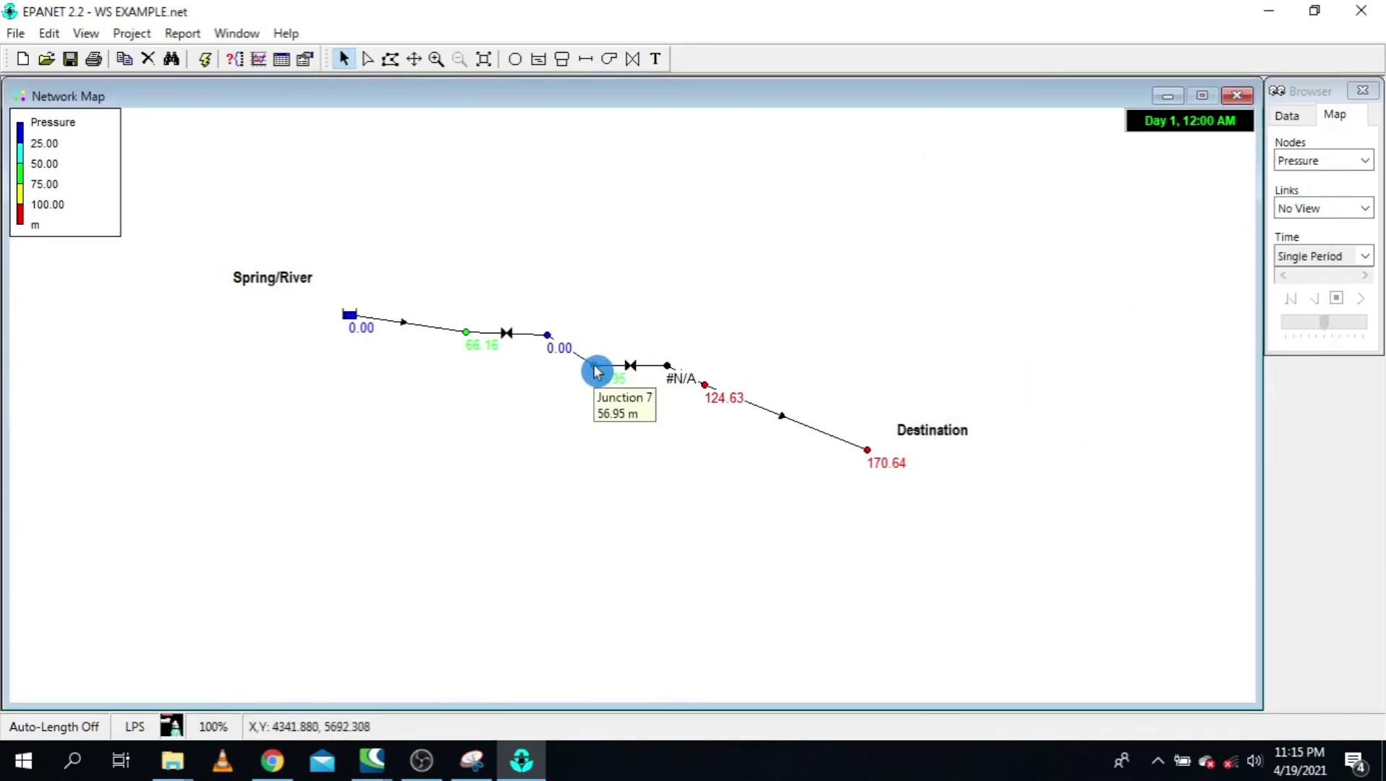
Step: Copy junction 7's elevation of 120 into junction 4's Elevation field
double_click(595, 373)
left_click(1166, 370)
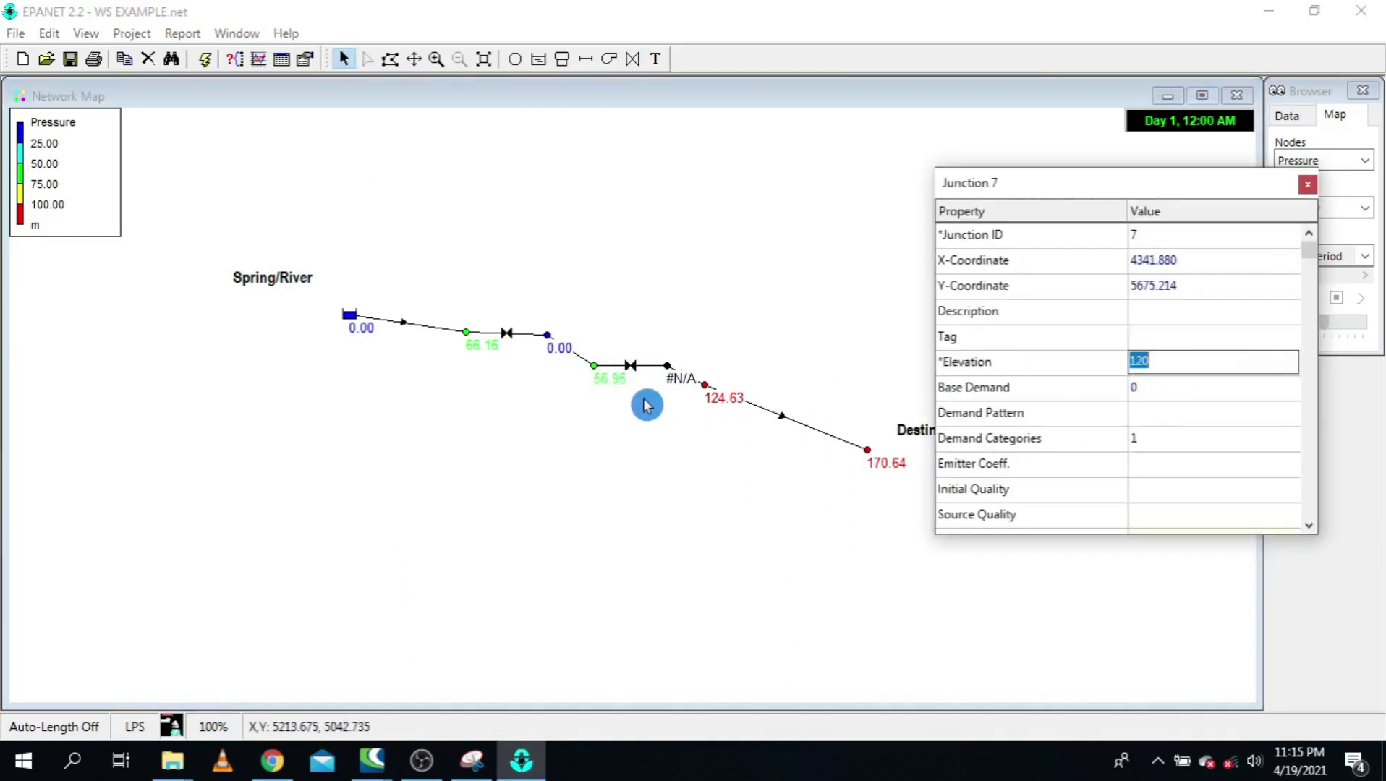
left_click(668, 367)
left_click(1207, 375)
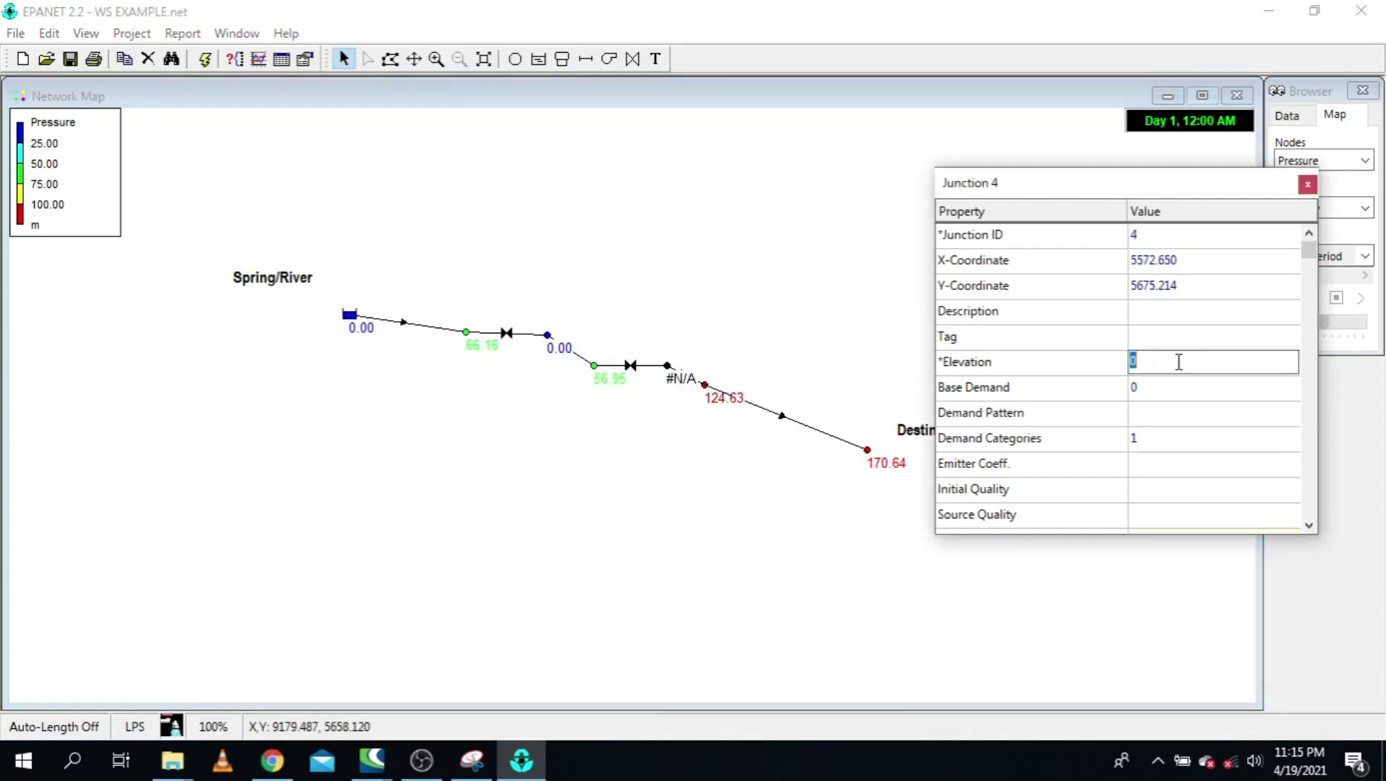
type("120")
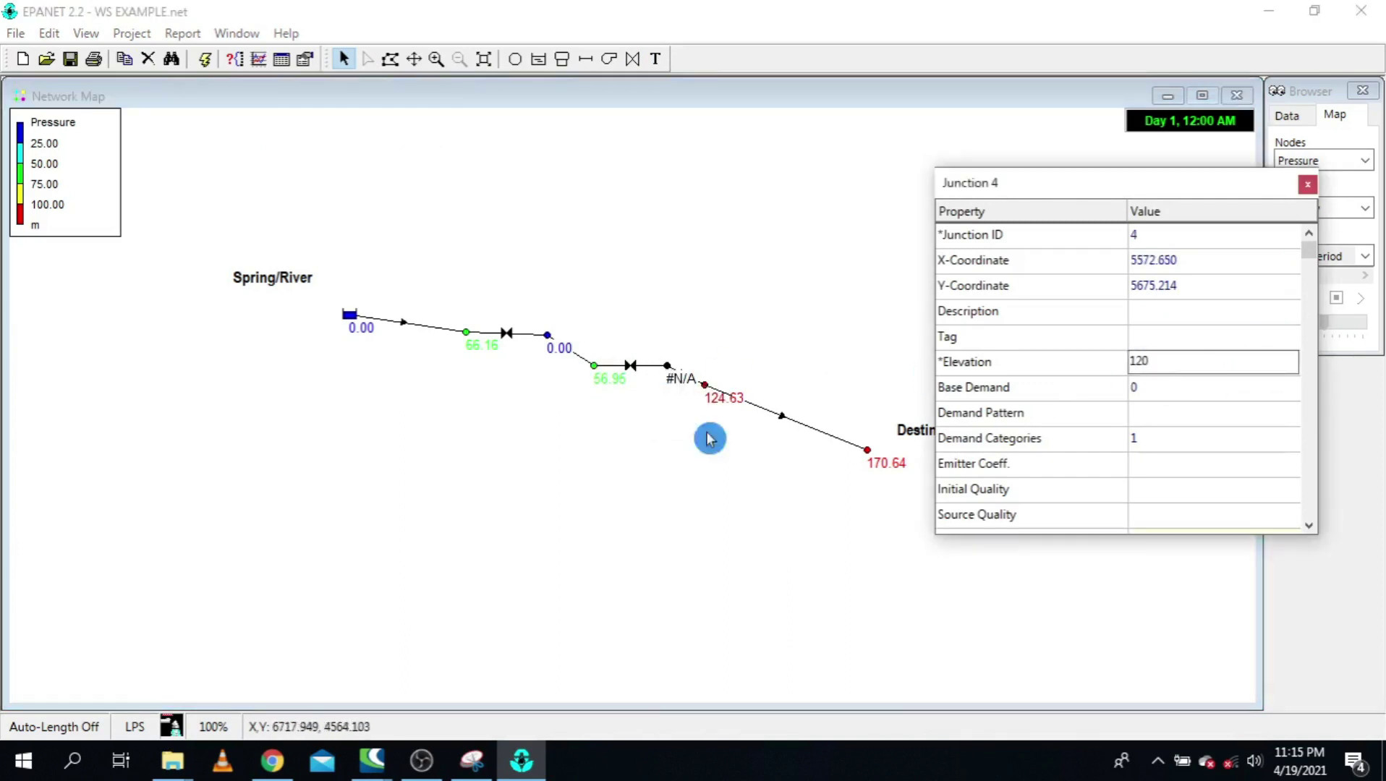
left_click(594, 368)
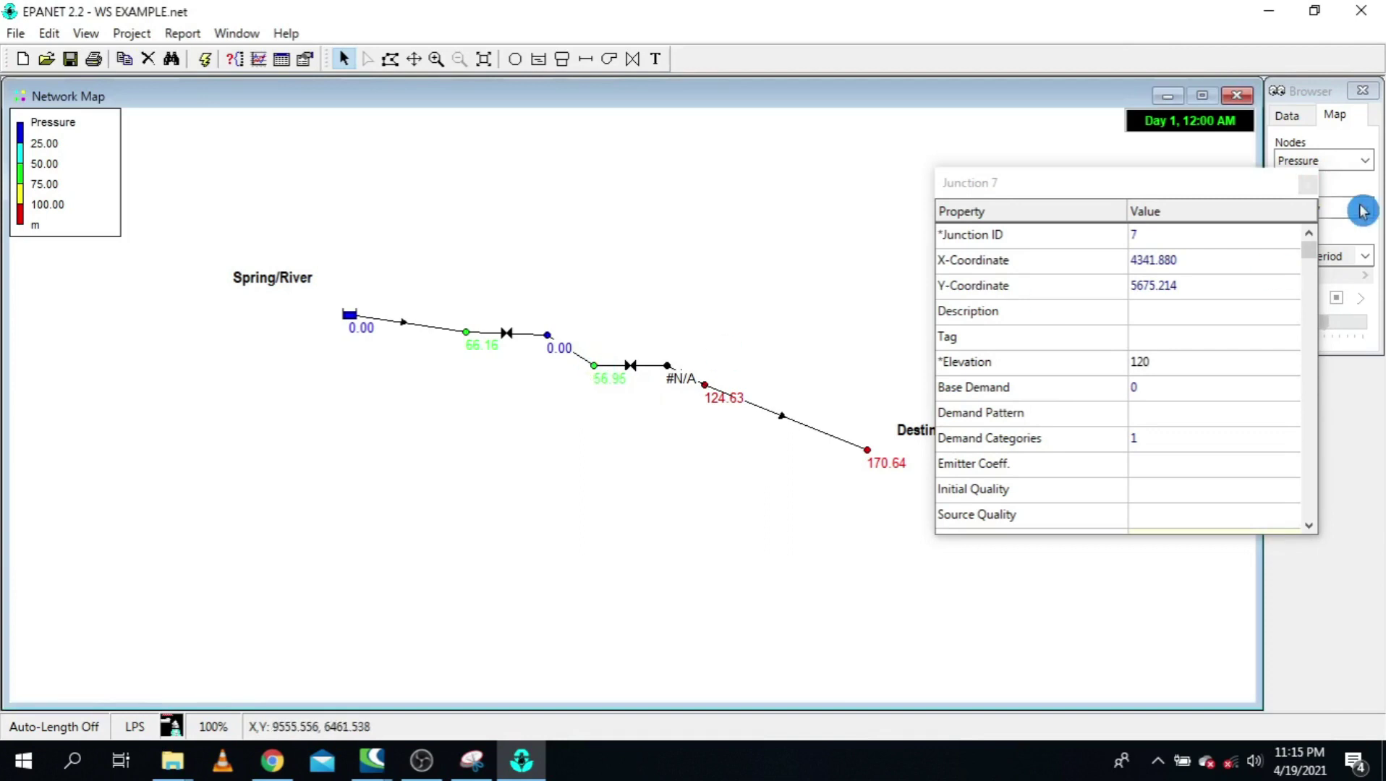
left_click(1308, 184)
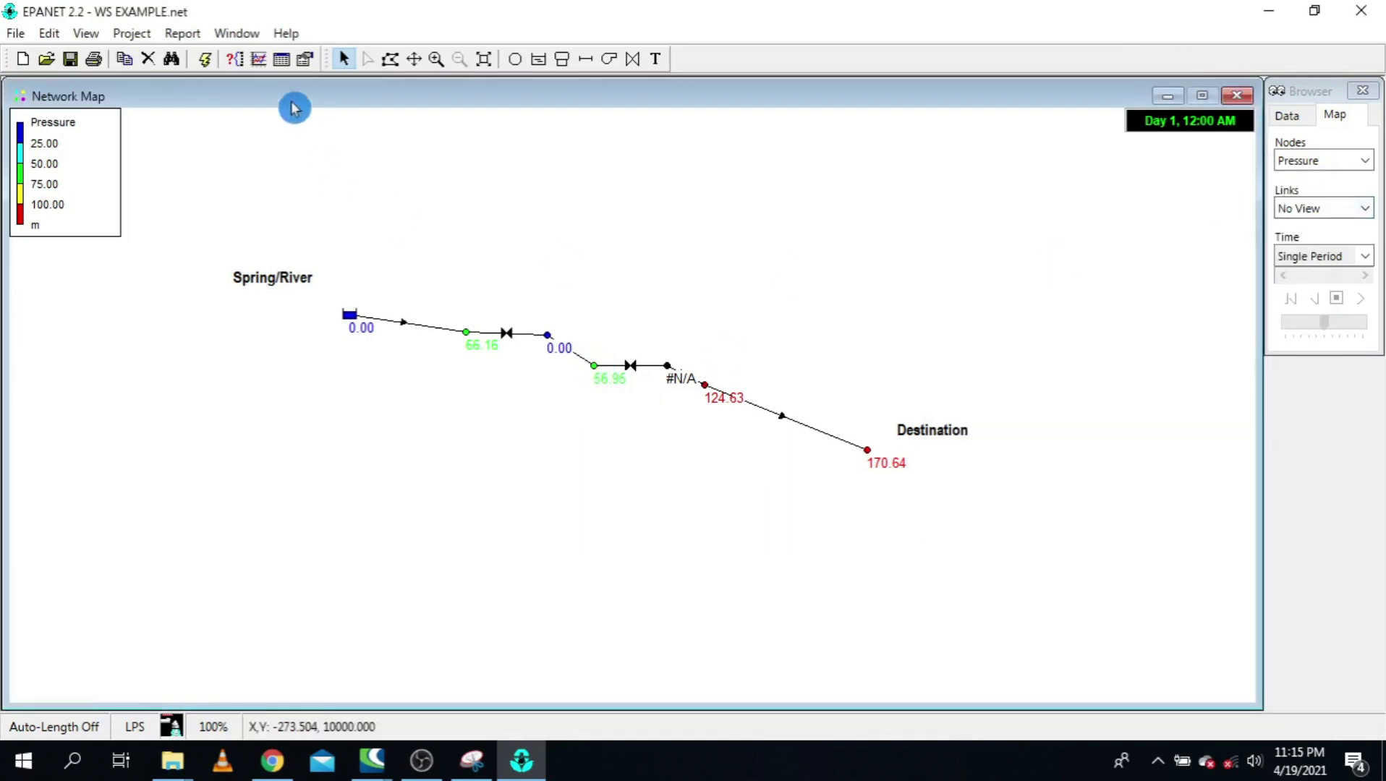
left_click(718, 427)
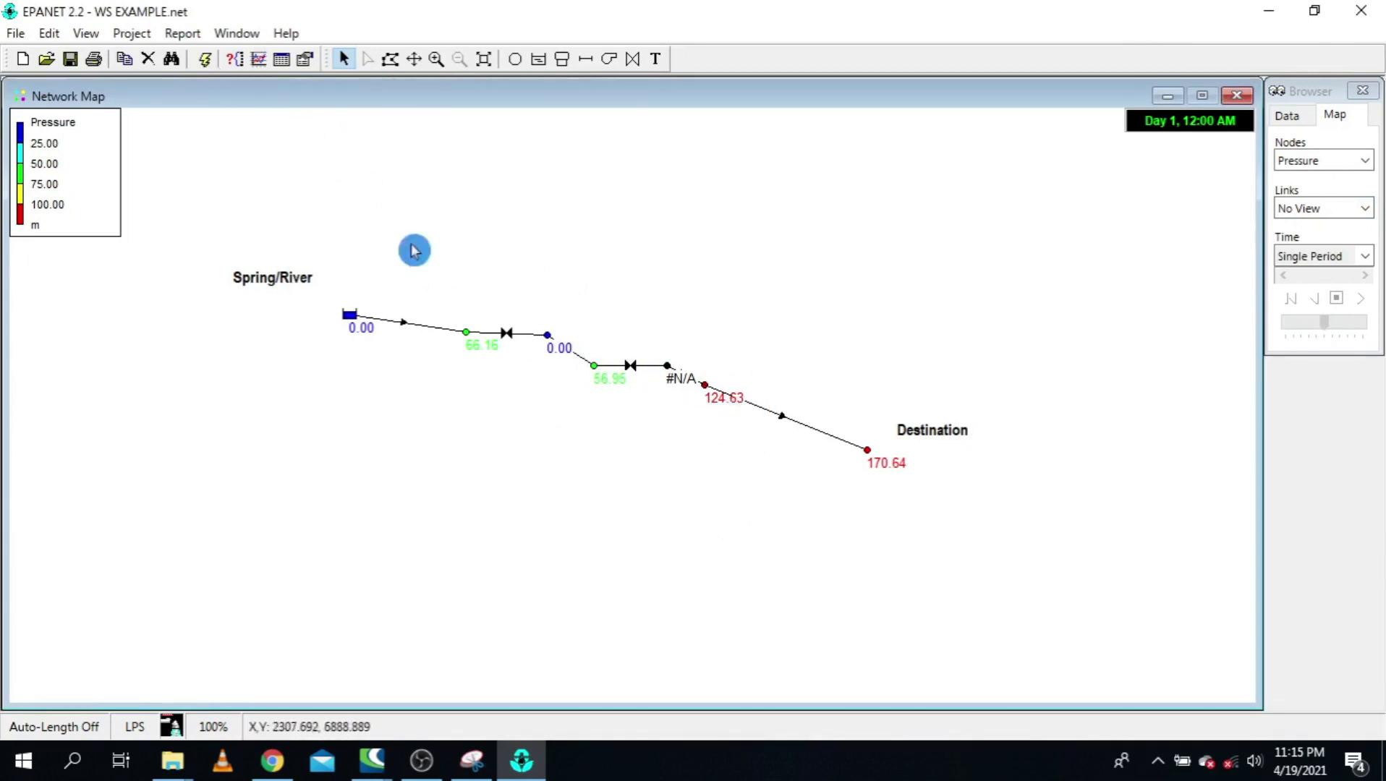
Step: Re-run the simulation, confirming success with Destination now at 113.69 m
left_click(207, 61)
left_click(680, 408)
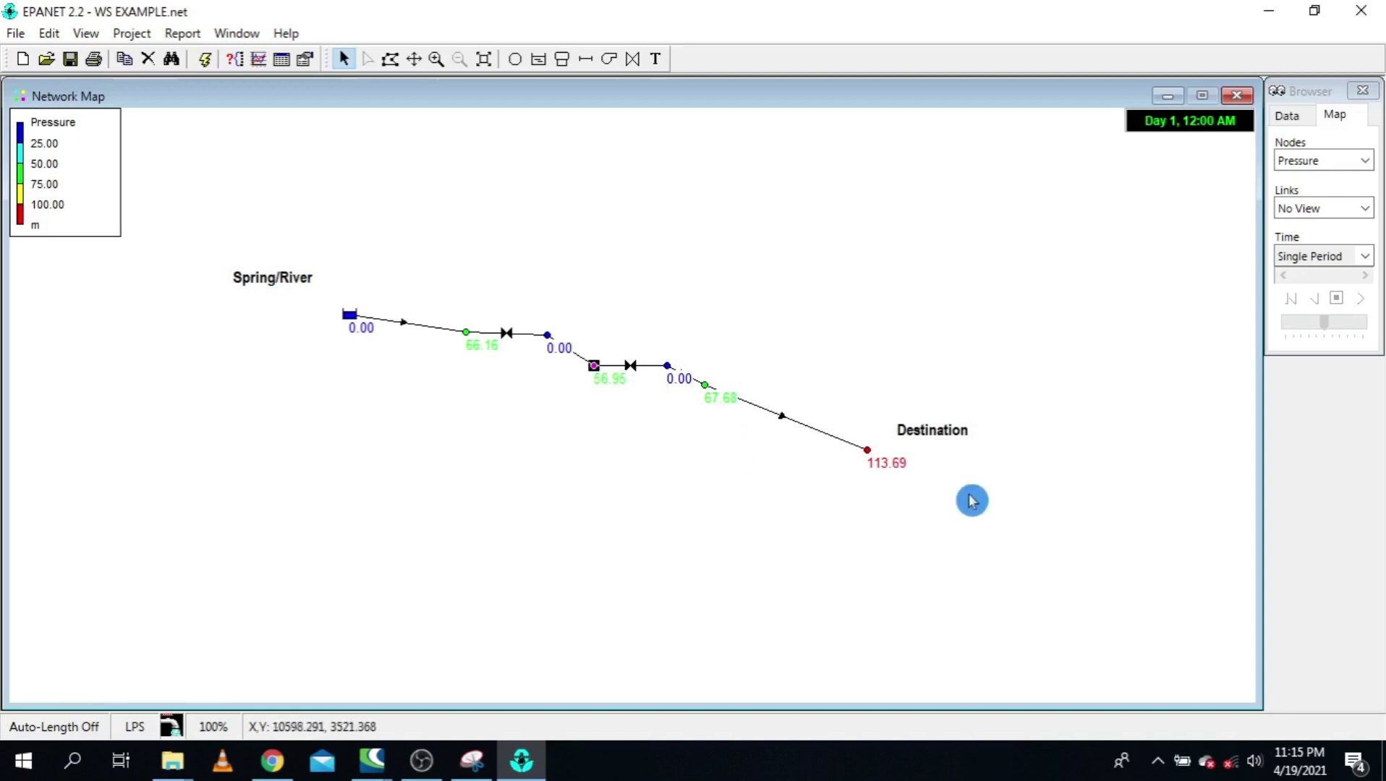
left_click(864, 521)
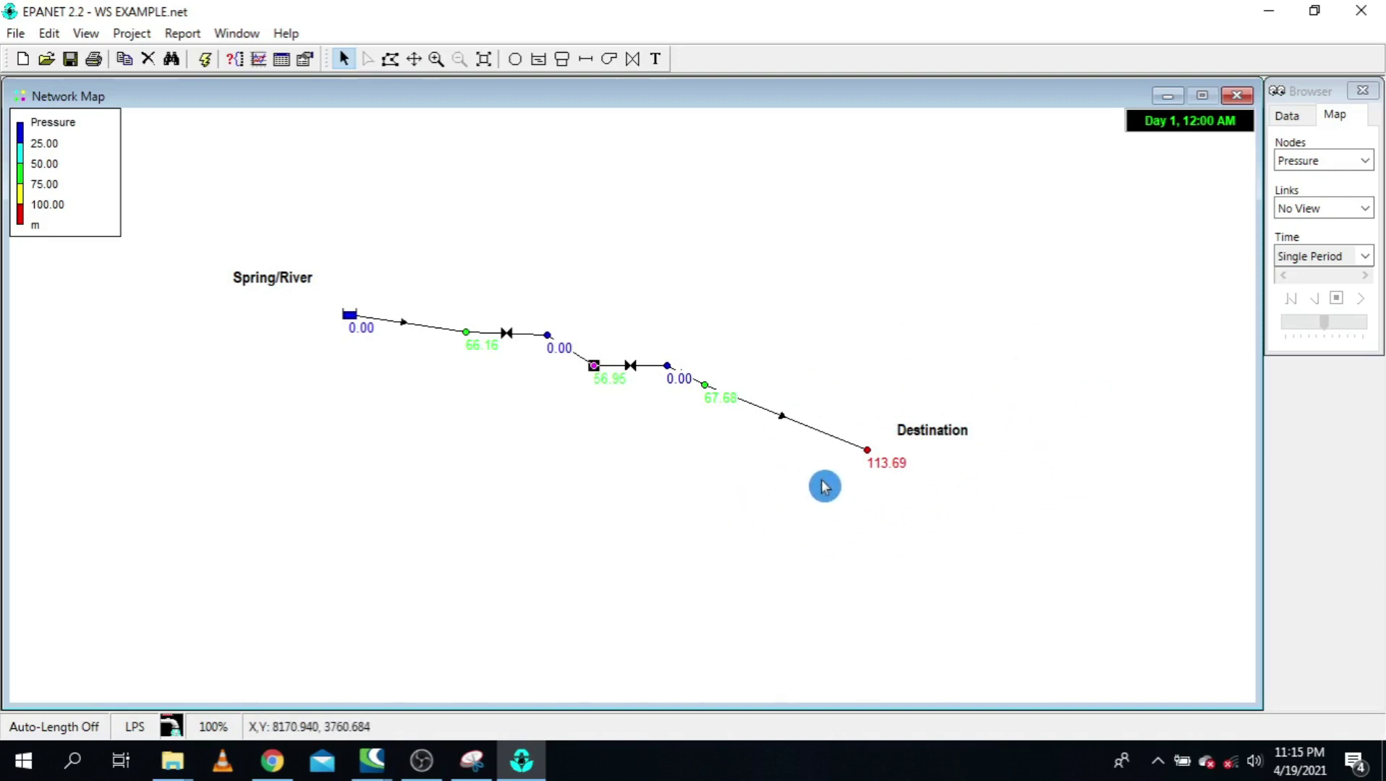
Step: Check Pipe 10's 550 length, then delete the pipe feeding Destination
right_click(775, 420)
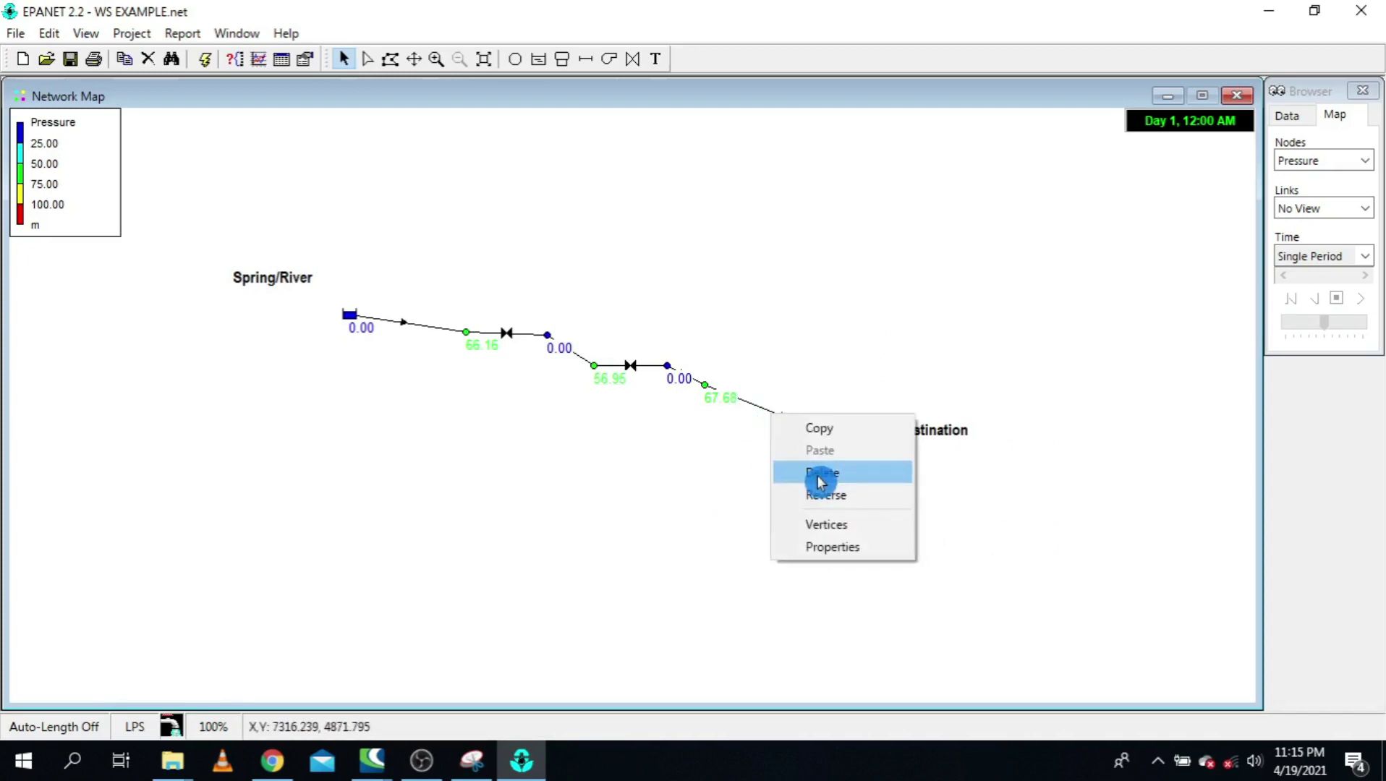
left_click(768, 415)
double_click(770, 415)
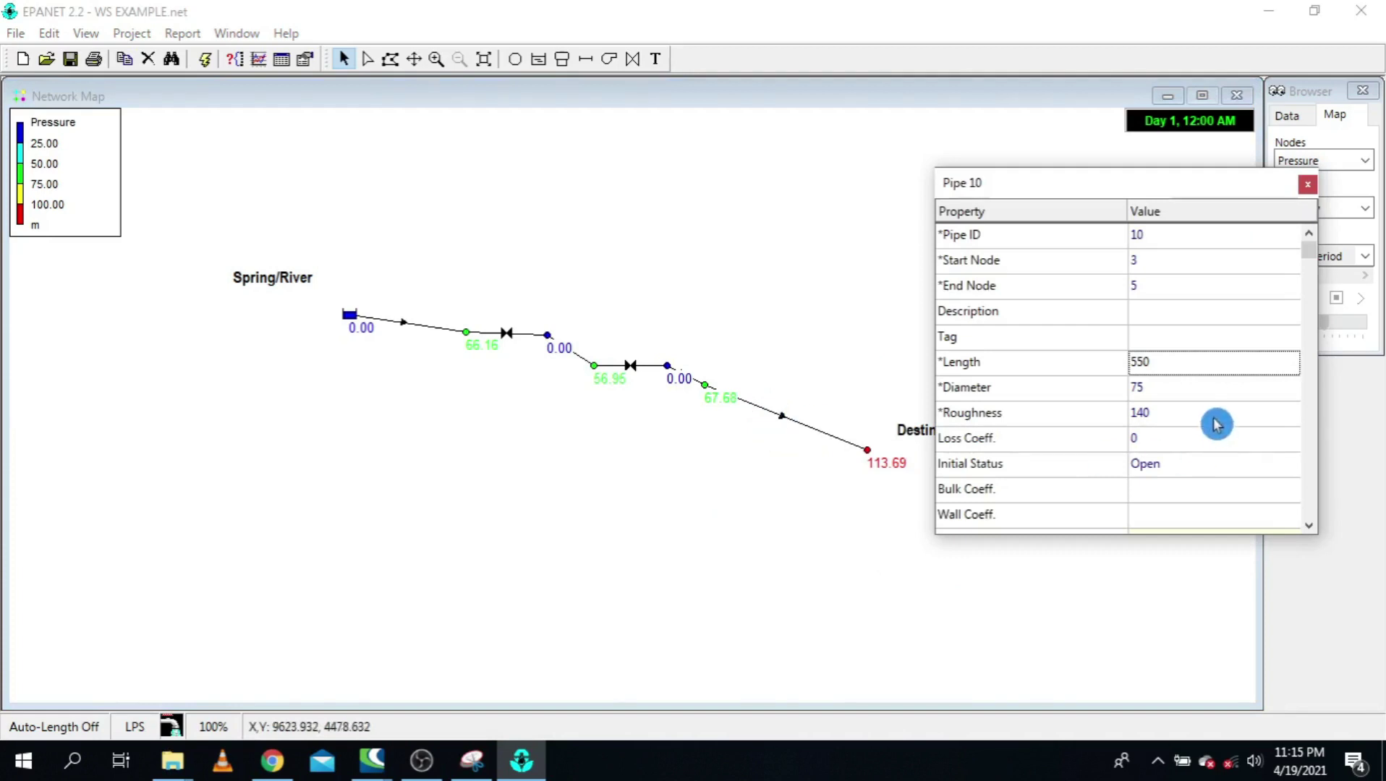
left_click(1163, 362)
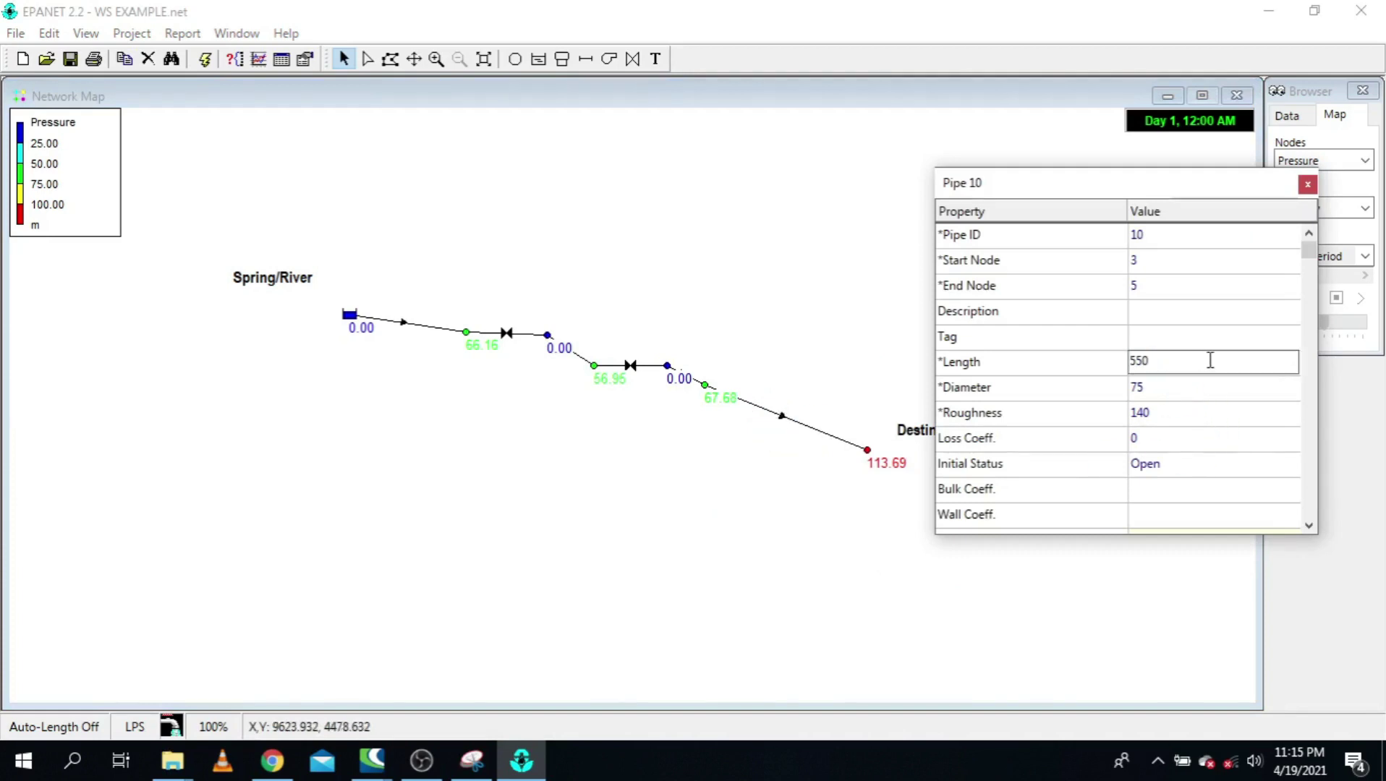
left_click(1307, 185)
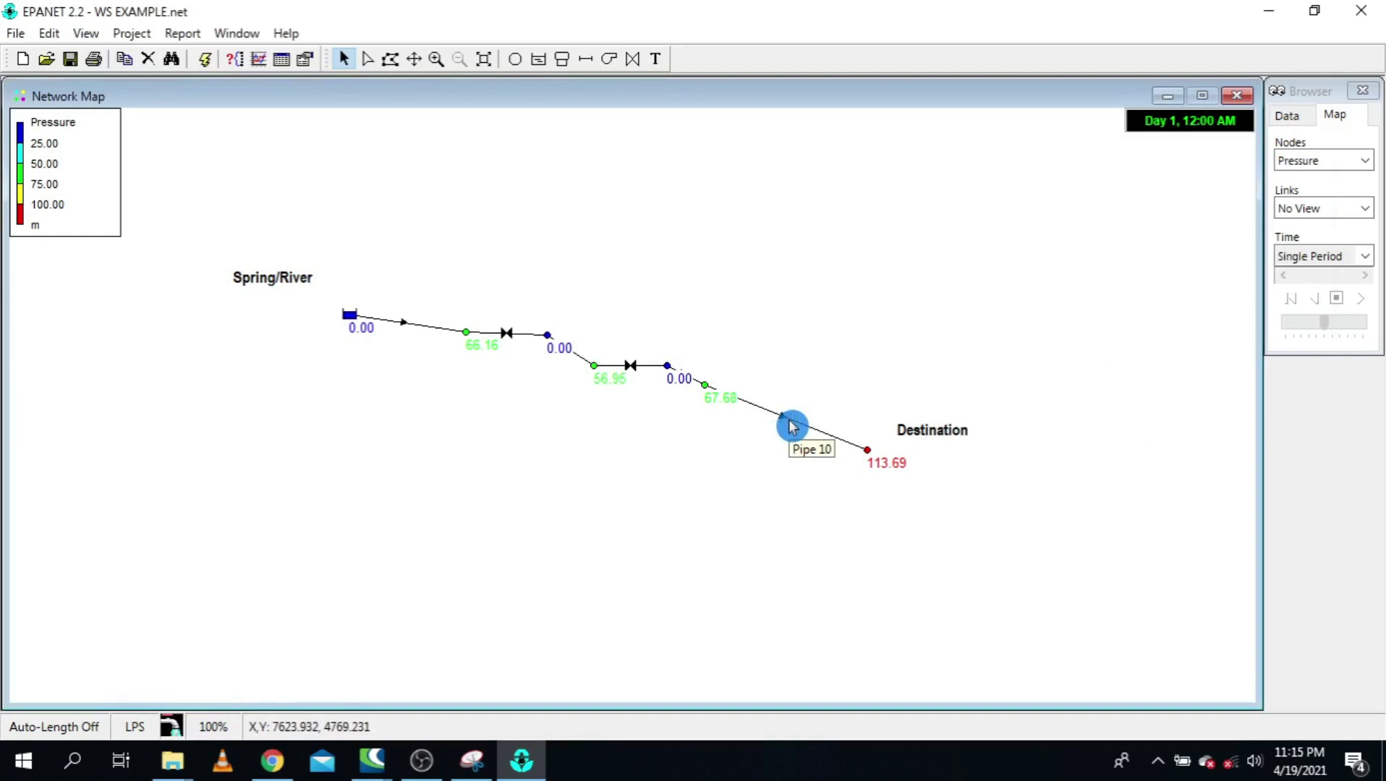
key("Delete")
key("Return")
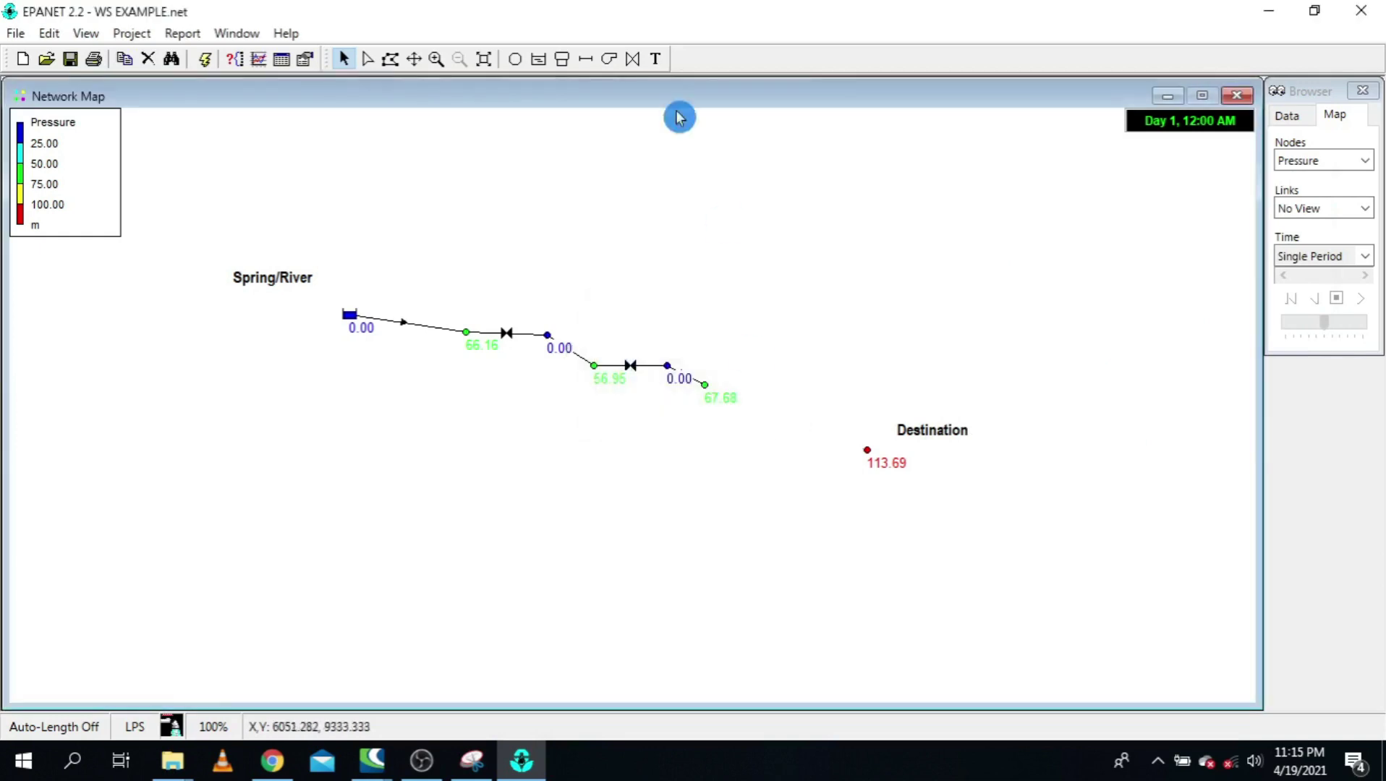
Step: Place a new junction above Destination and draw a valve to it from the 67.68 node
left_click(515, 58)
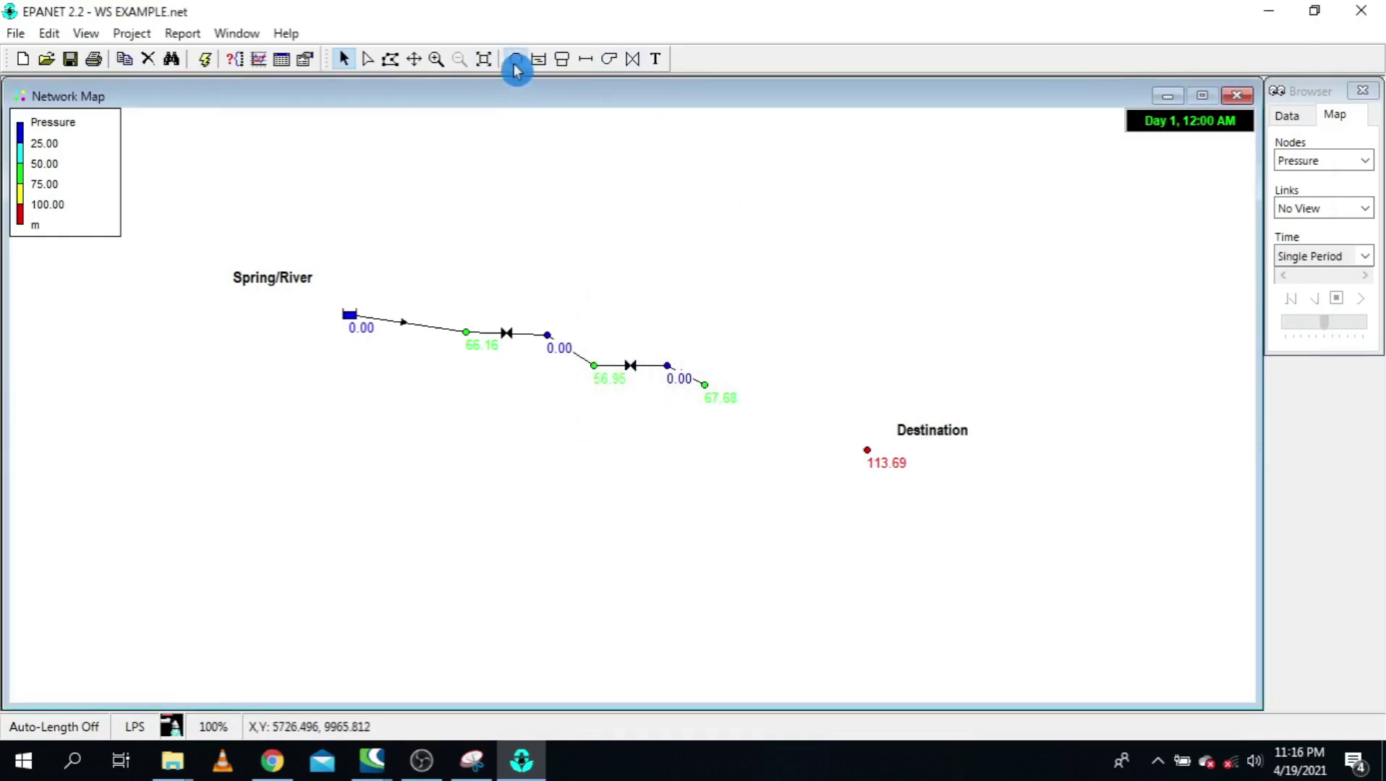
left_click(816, 392)
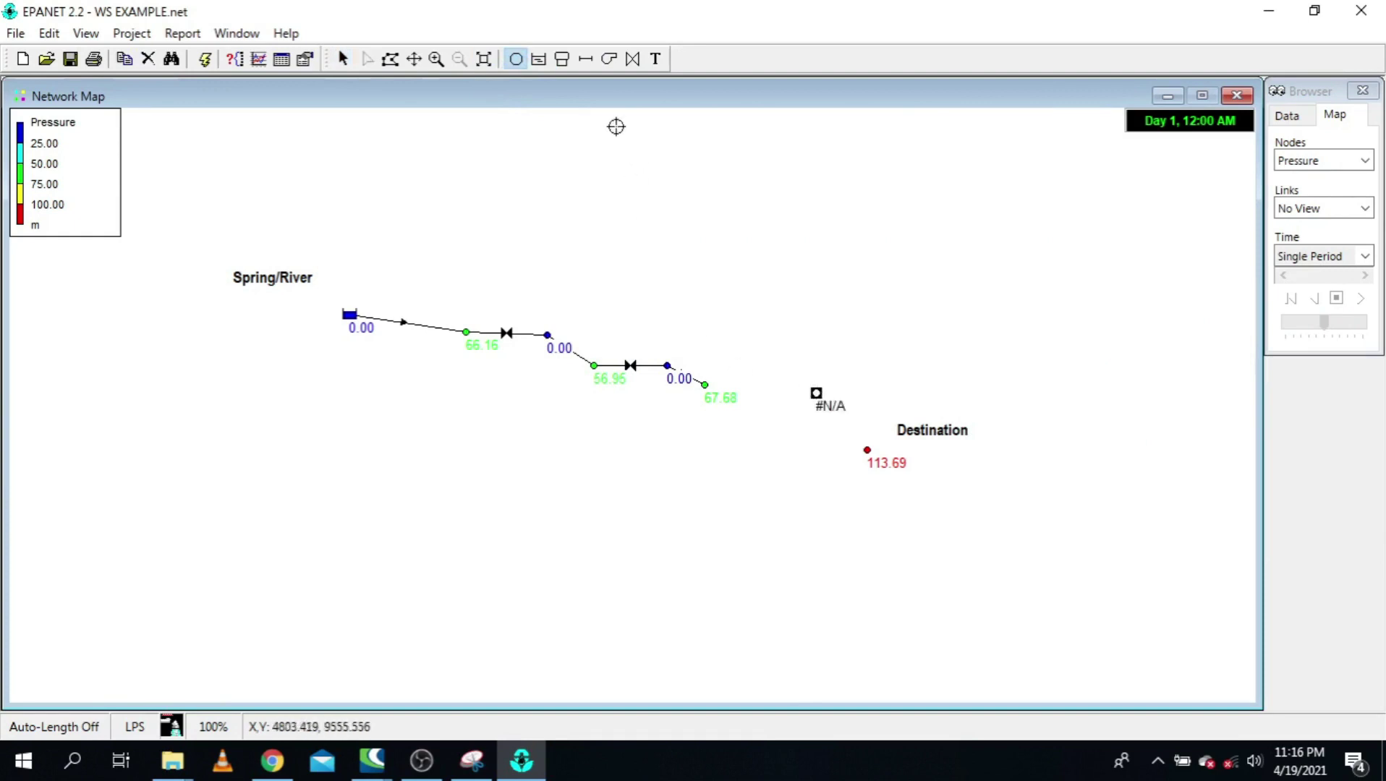
left_click(625, 64)
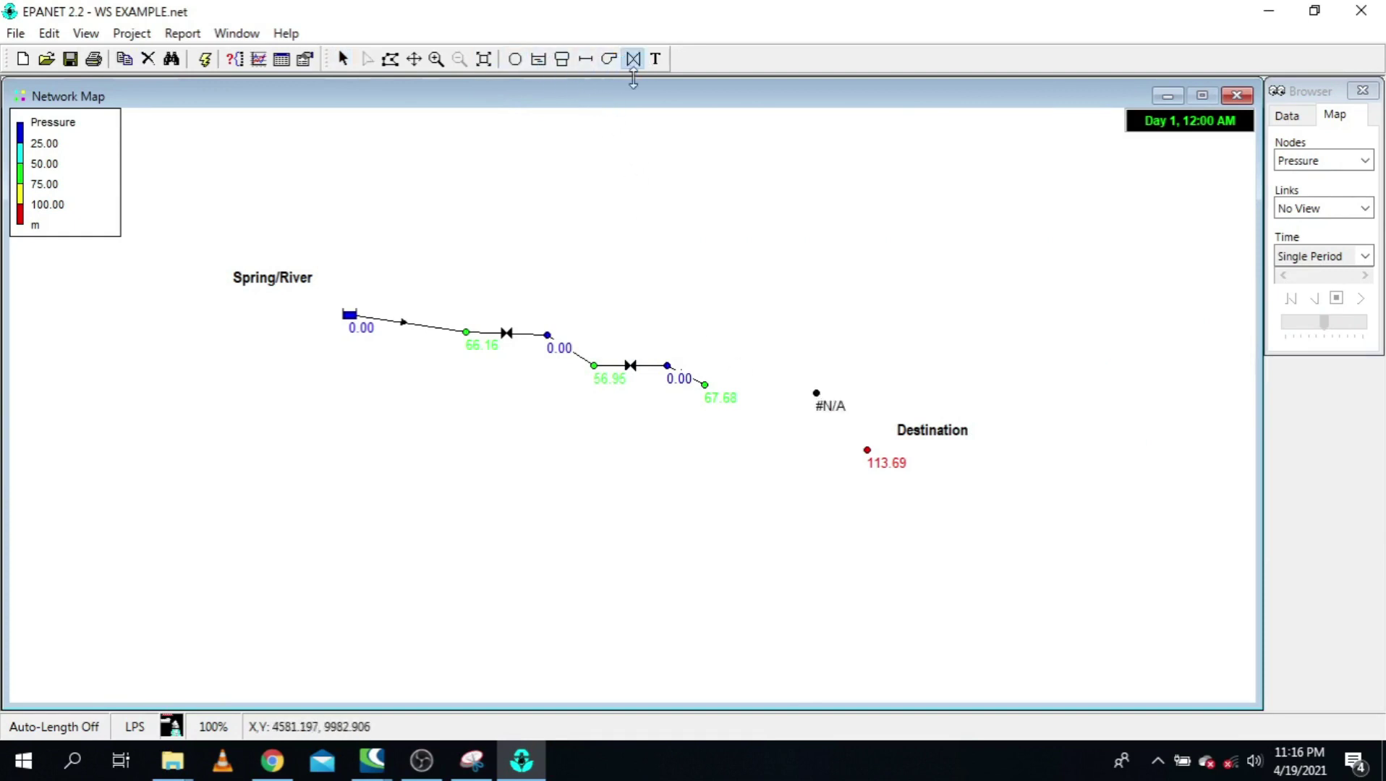
left_click(704, 385)
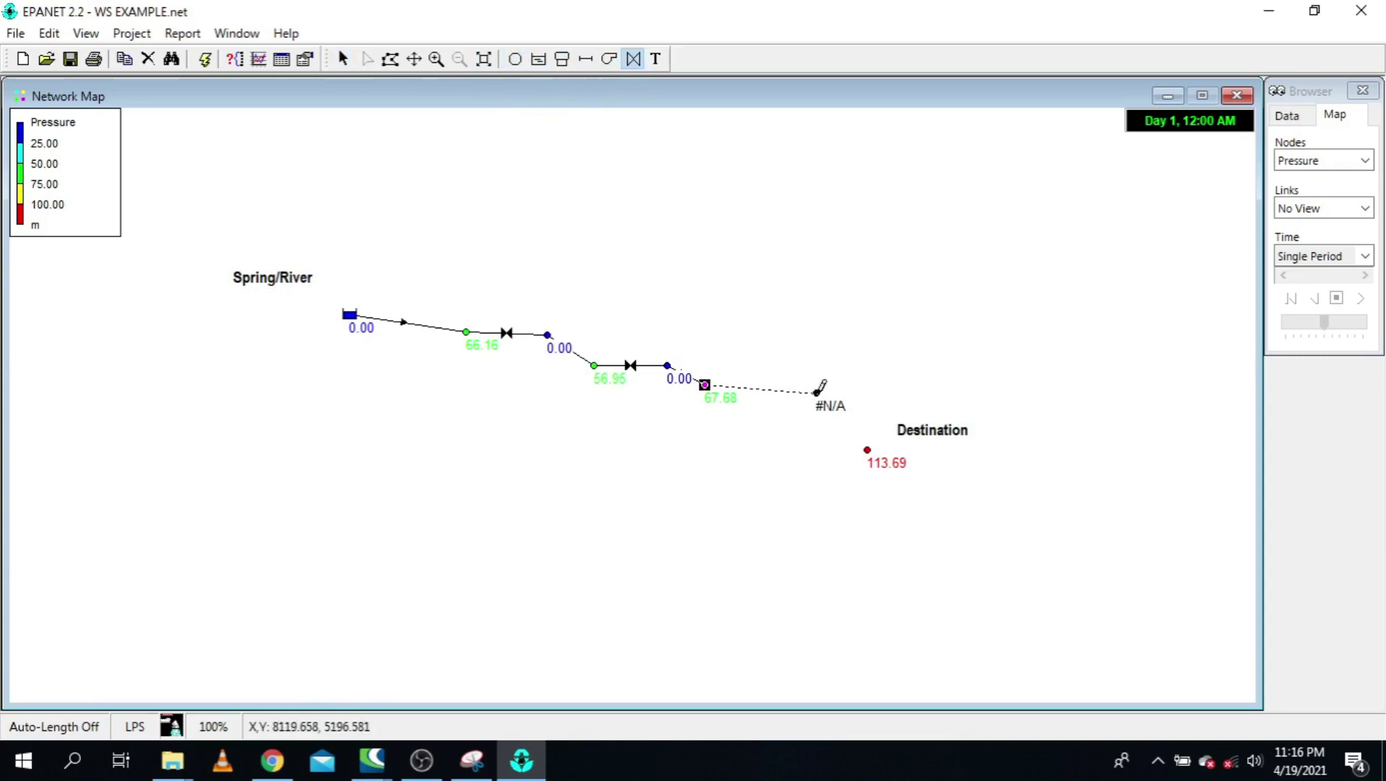
left_click(816, 393)
Step: Draw a pipe from the new junction to Destination
left_click(607, 59)
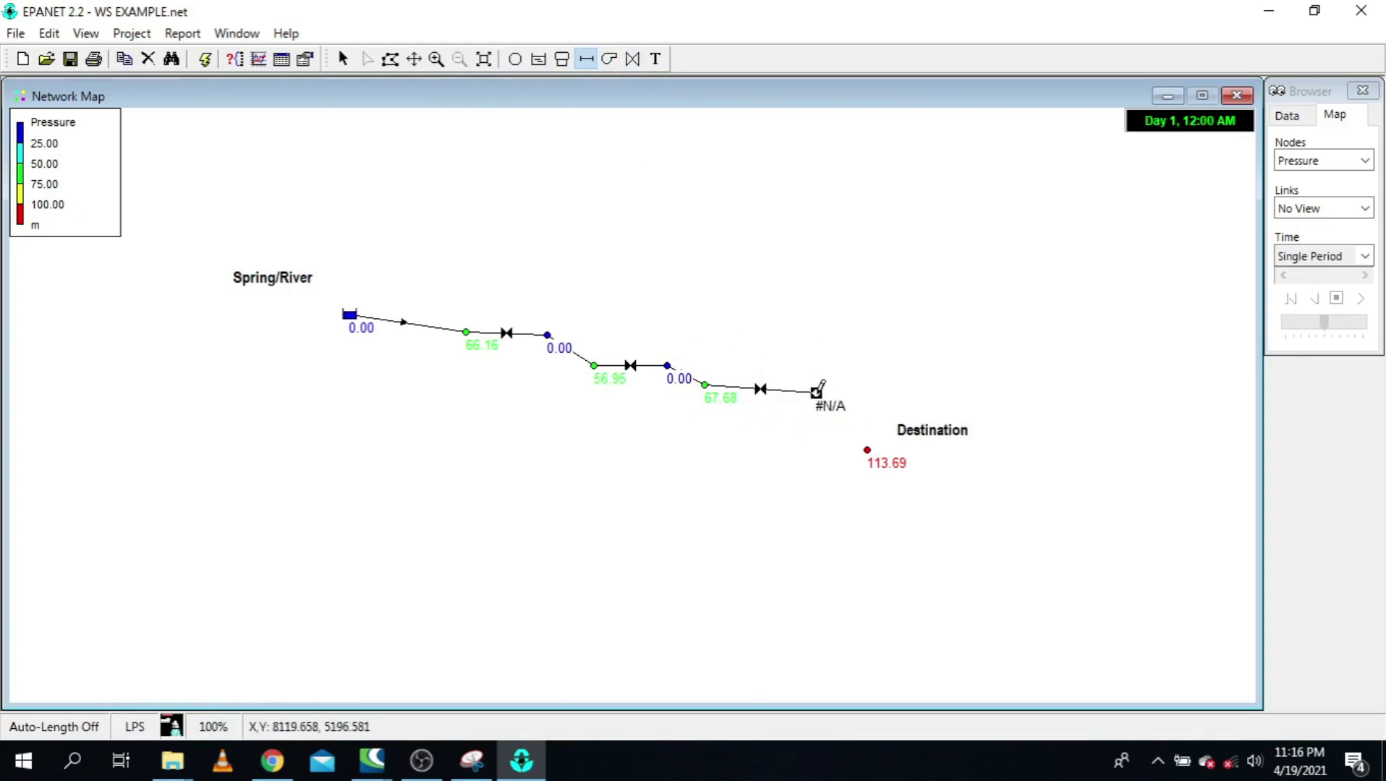
left_click(816, 392)
left_click(867, 449)
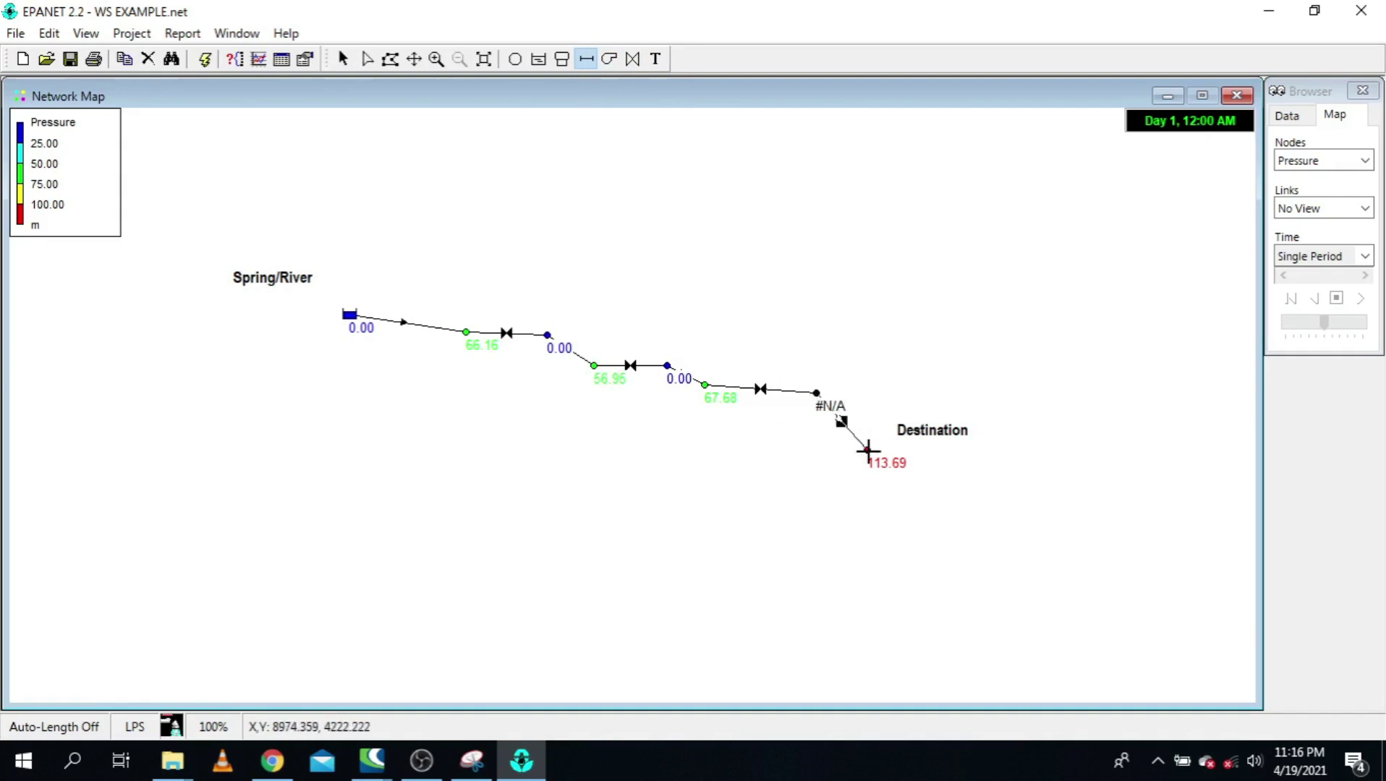
left_click(358, 59)
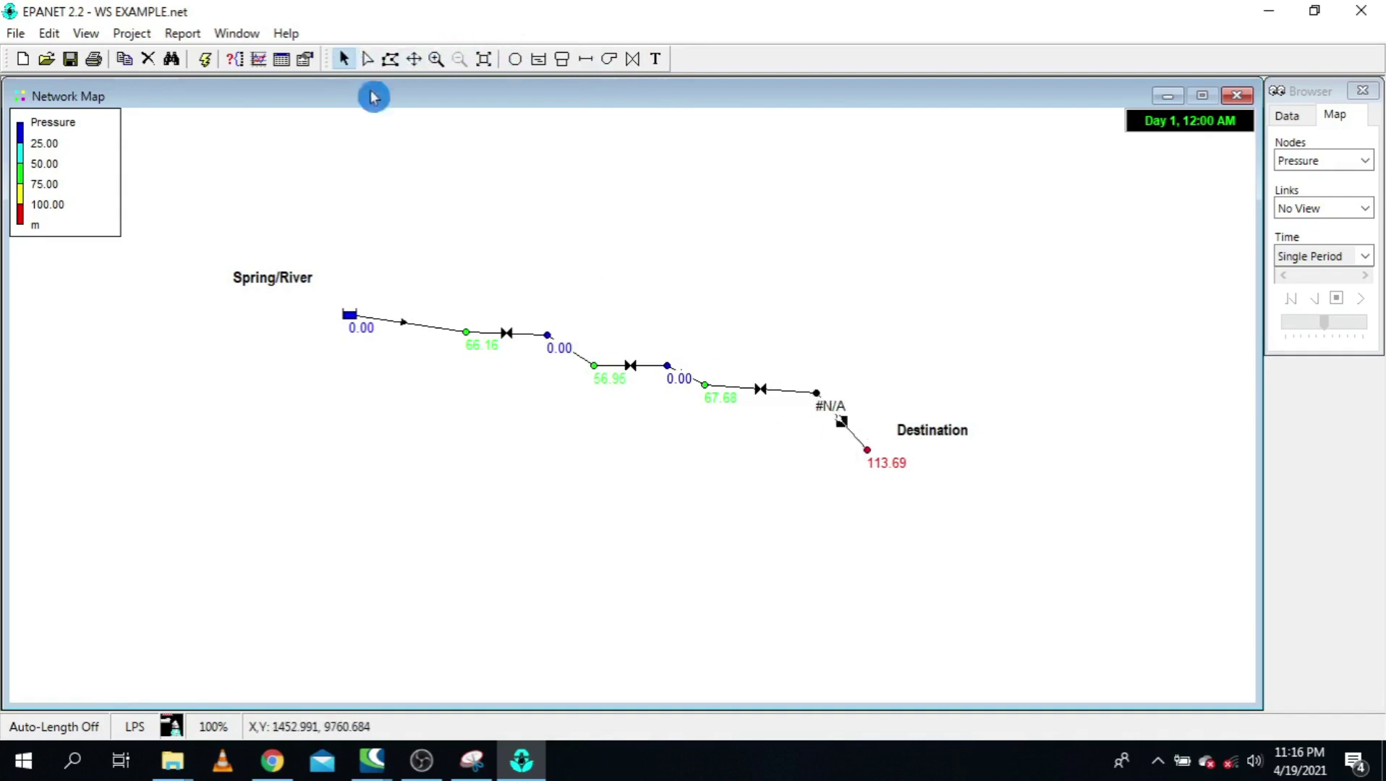
Step: Set Pipe 7's length to 550, diameter to 75 and roughness to 140
double_click(843, 424)
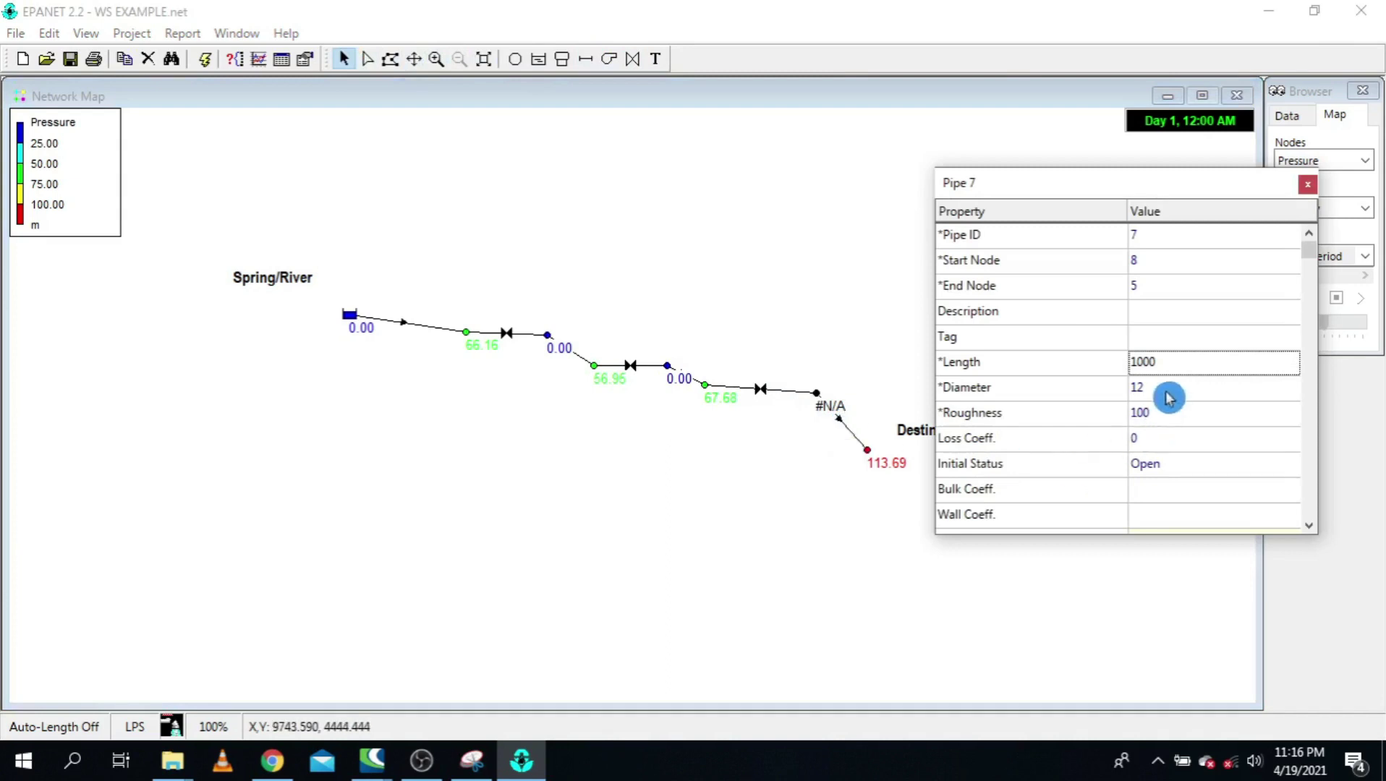
left_click(1163, 363)
type("5")
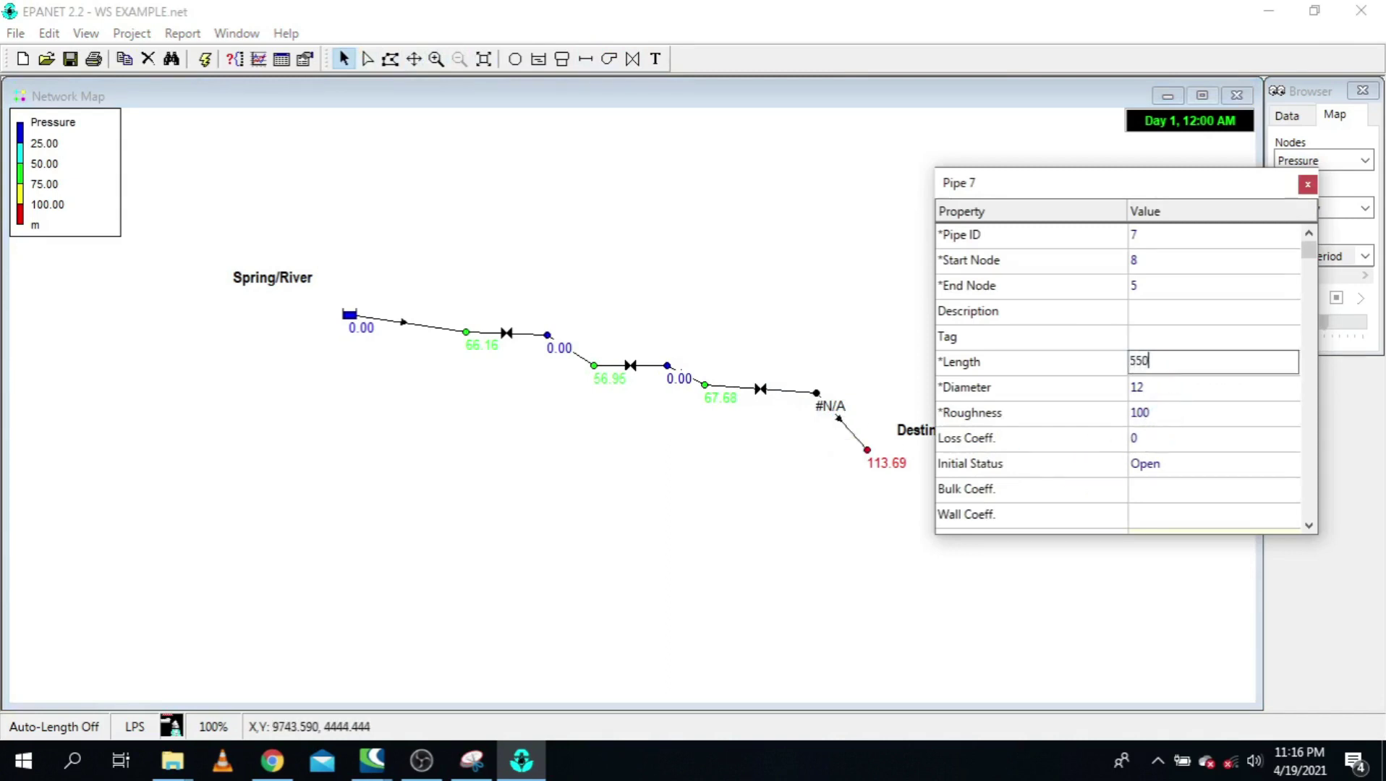
type("50")
key("Return")
type("1")
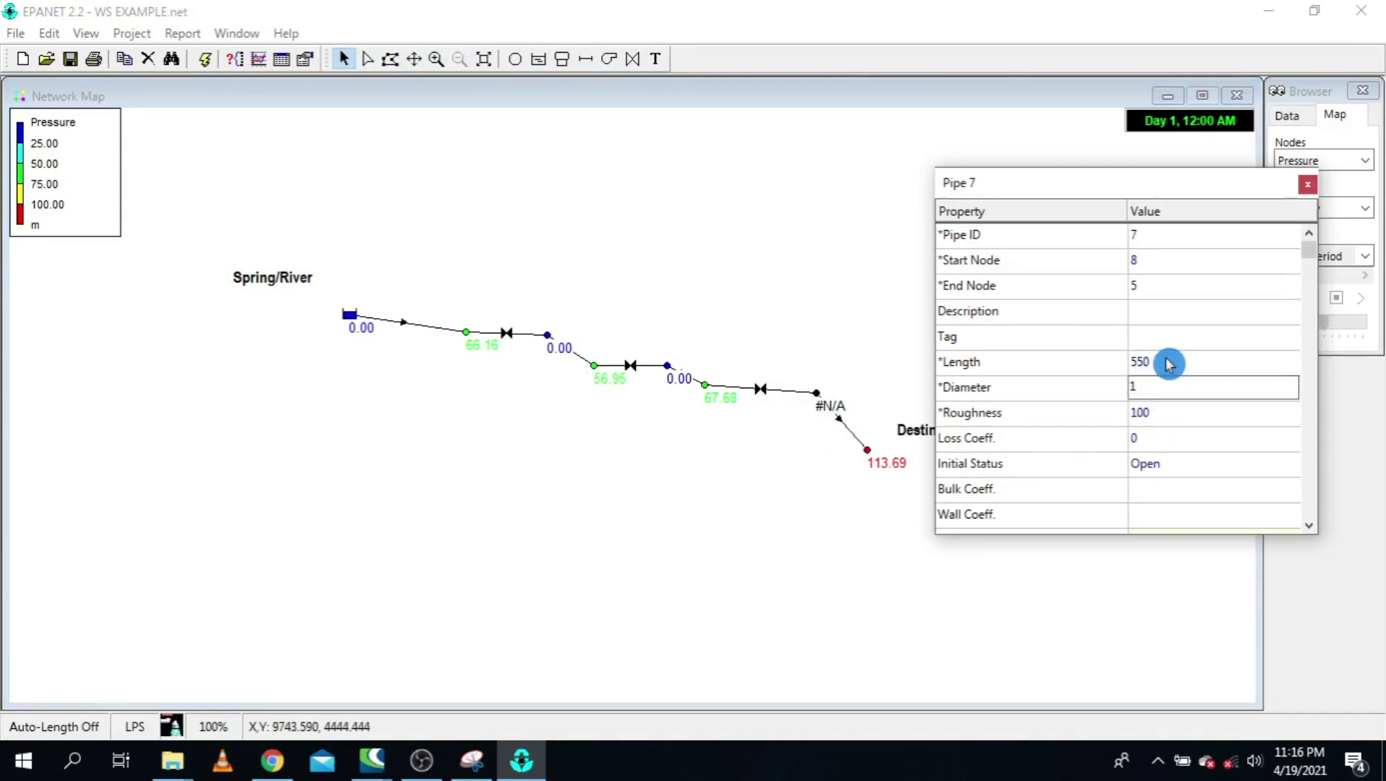
type("75")
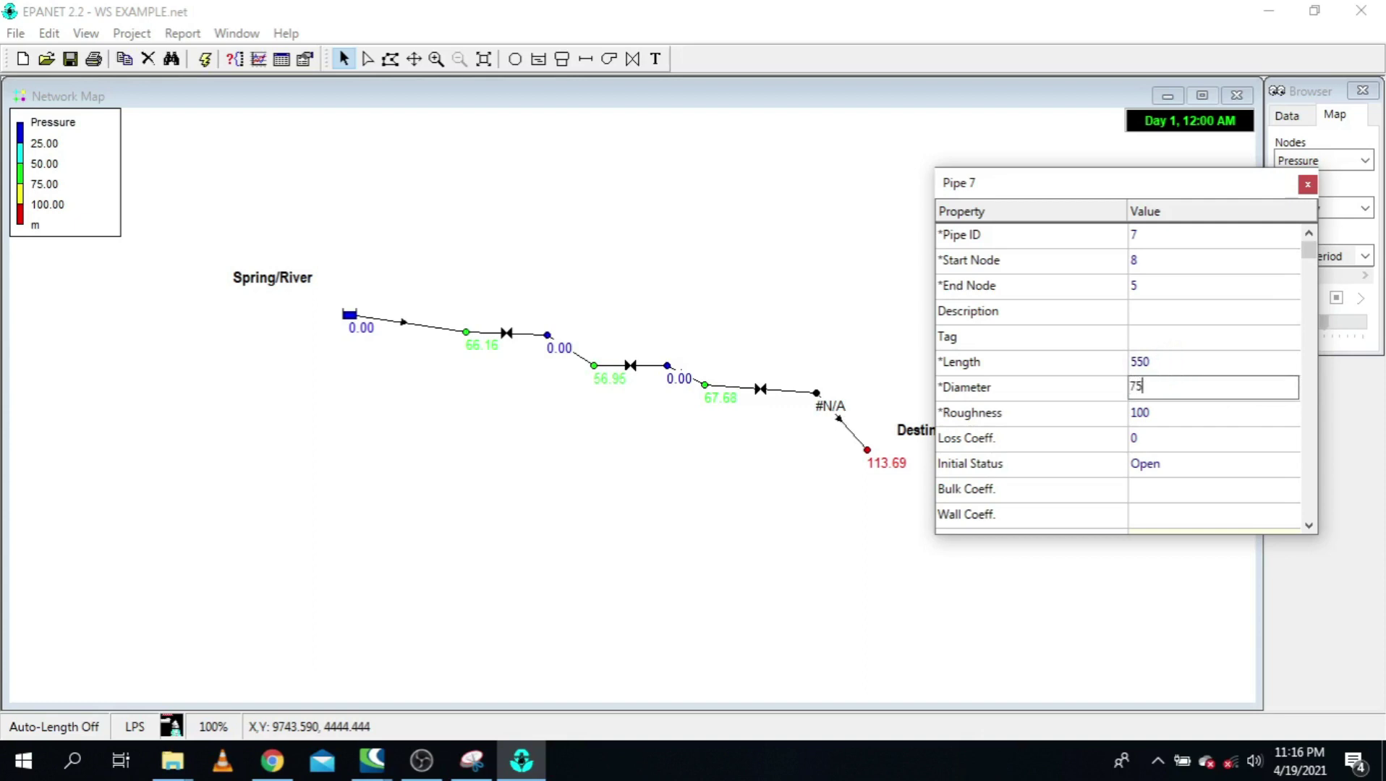
key("Return")
type("140")
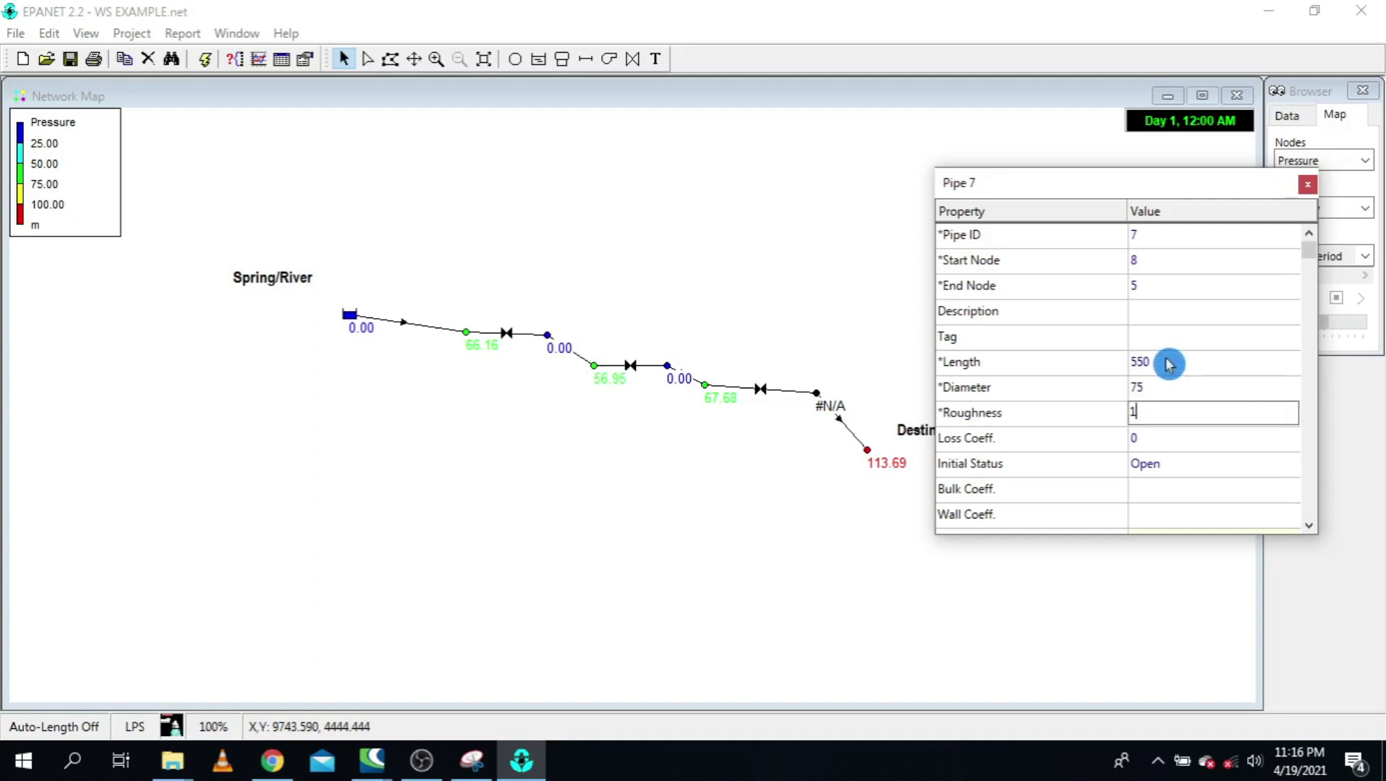
left_click(1308, 184)
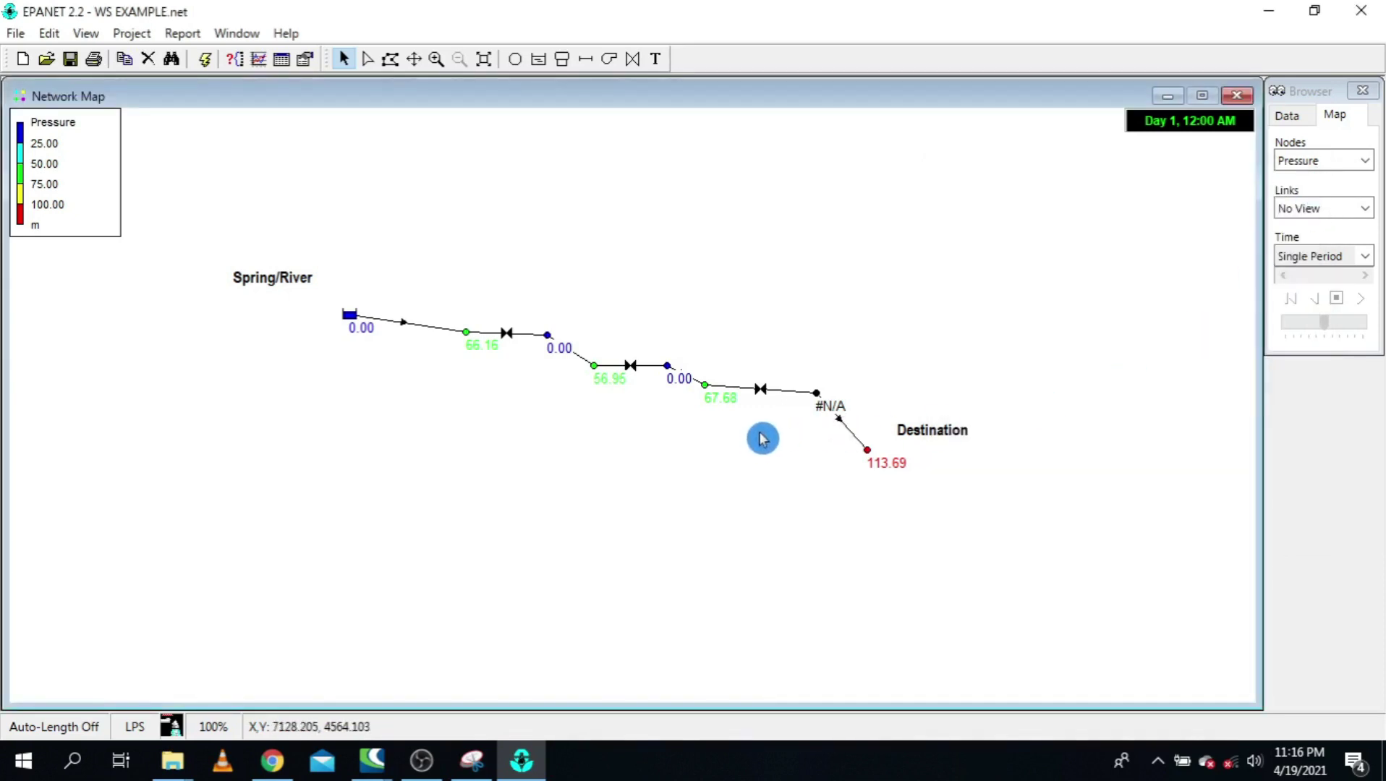
Step: Re-run the analysis and review the negative-pressure warning in the Status Report
key("F9")
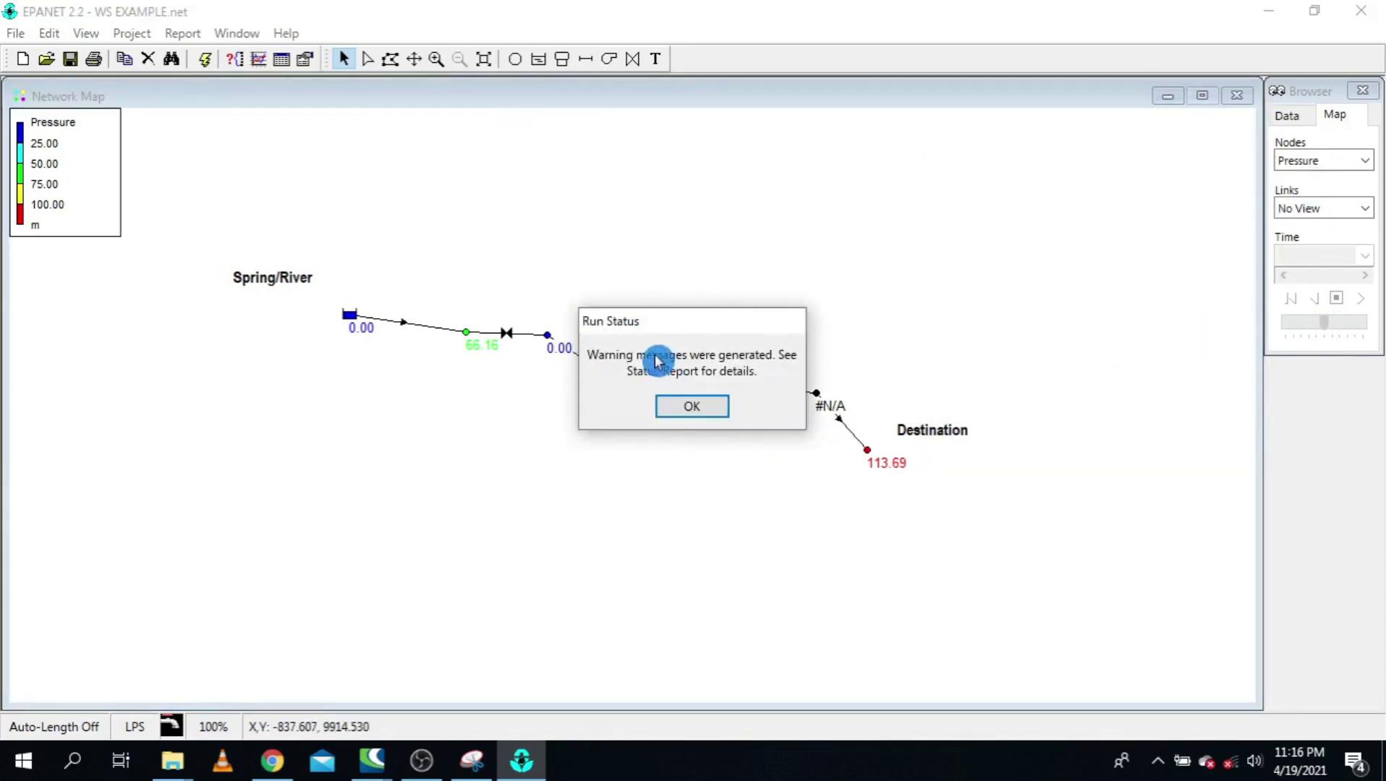
left_click(707, 409)
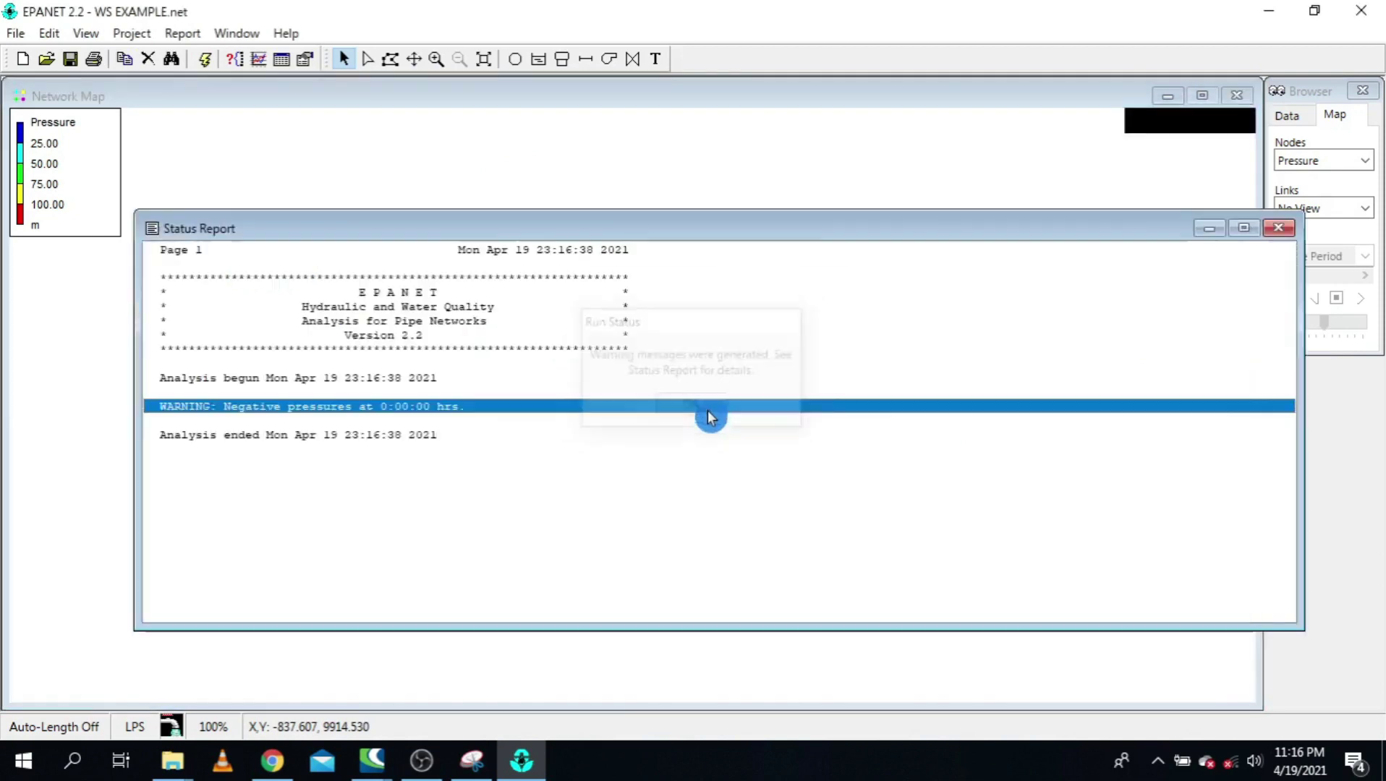
left_click(1278, 228)
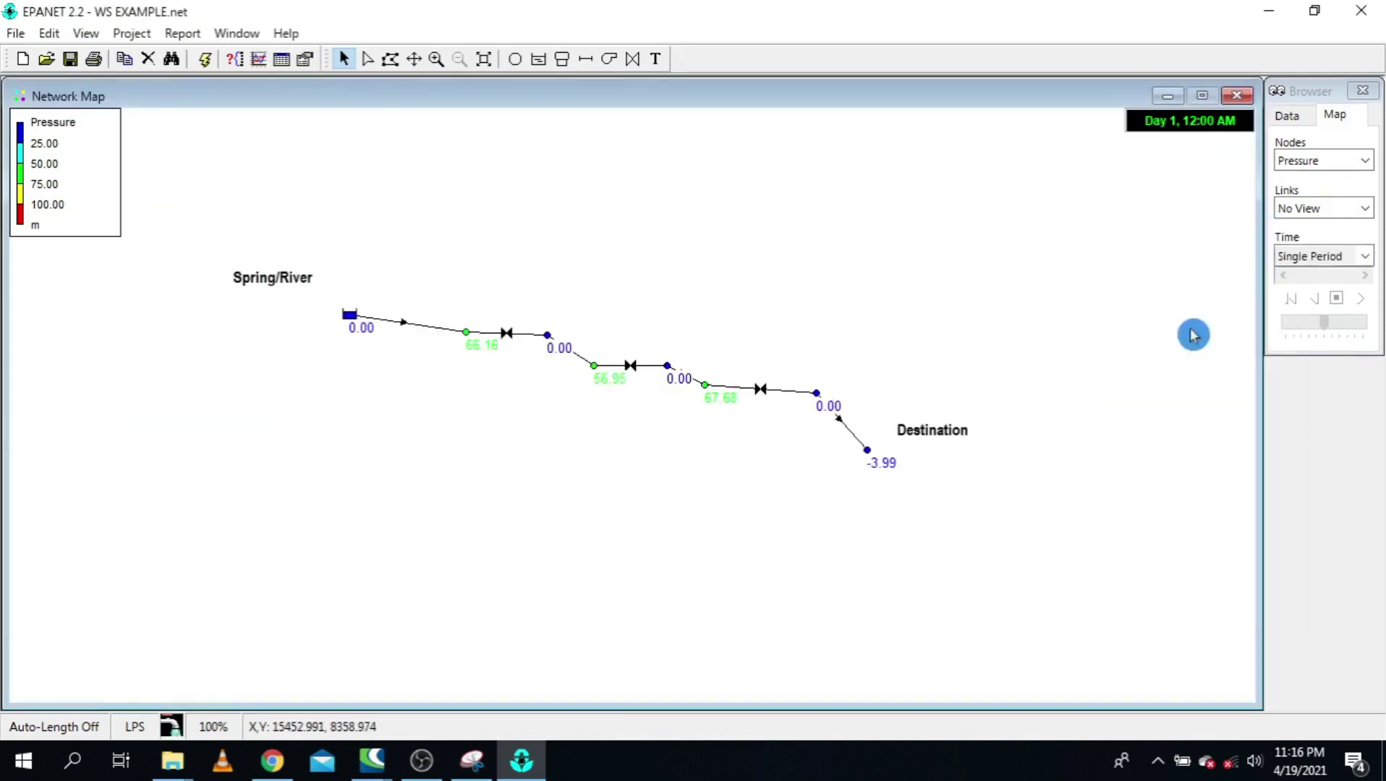
Step: Change Junction 8's elevation to 50
double_click(705, 386)
left_click(1159, 362)
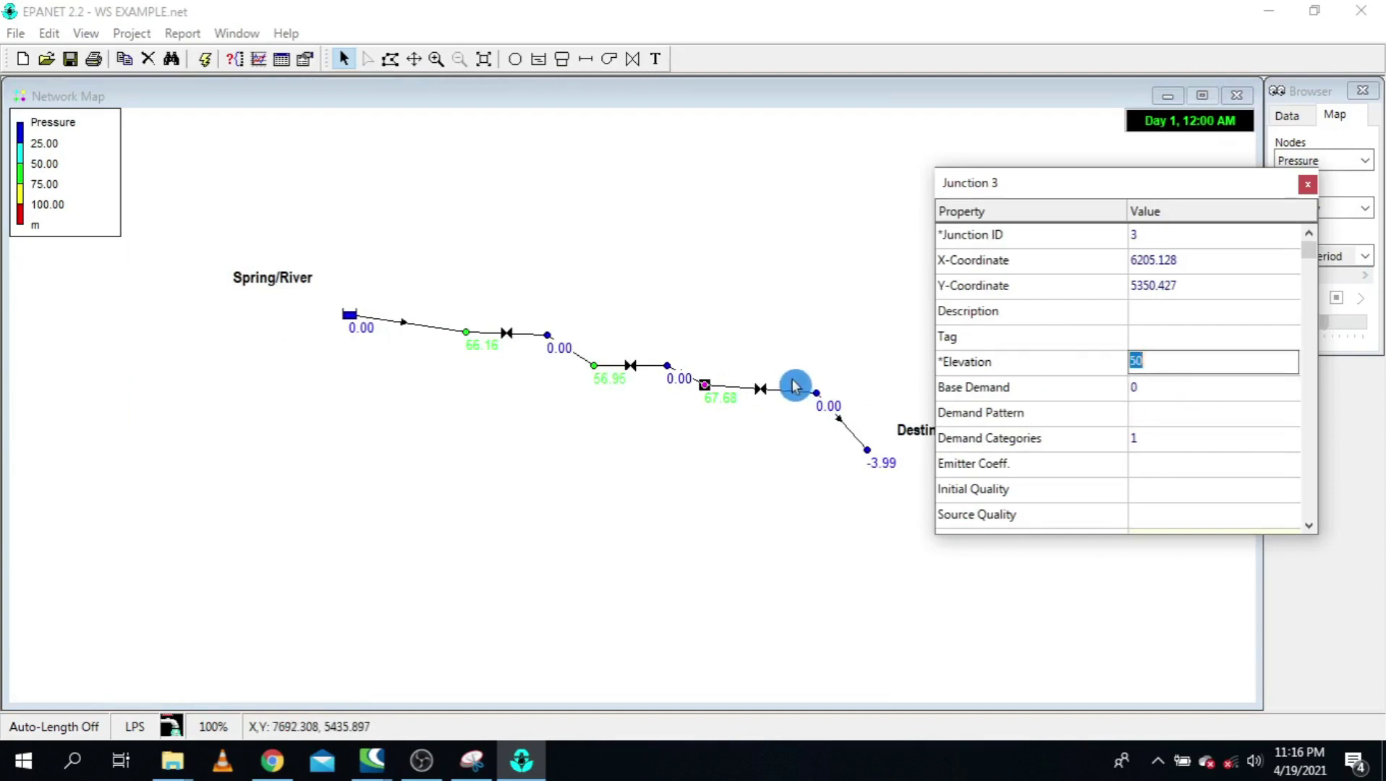
left_click(820, 402)
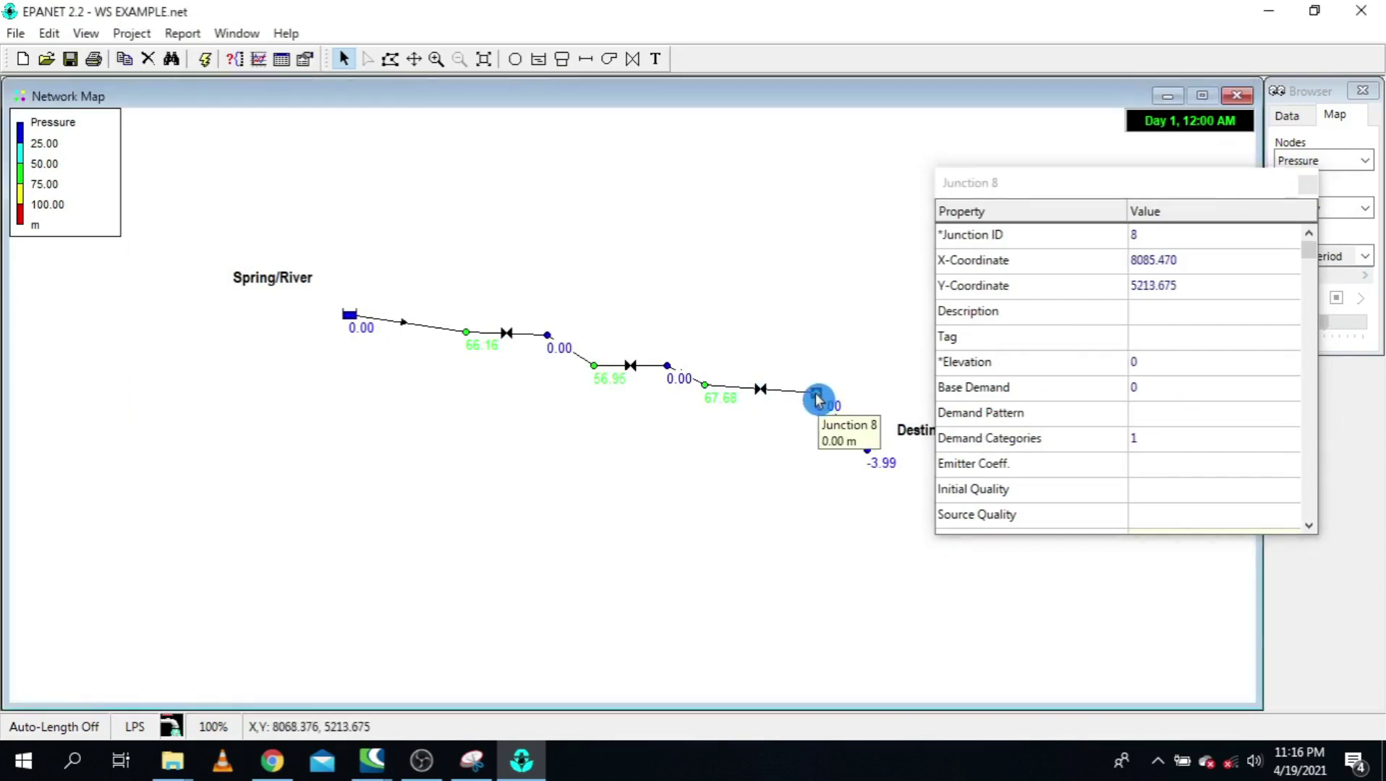
left_click(1238, 370)
type("50")
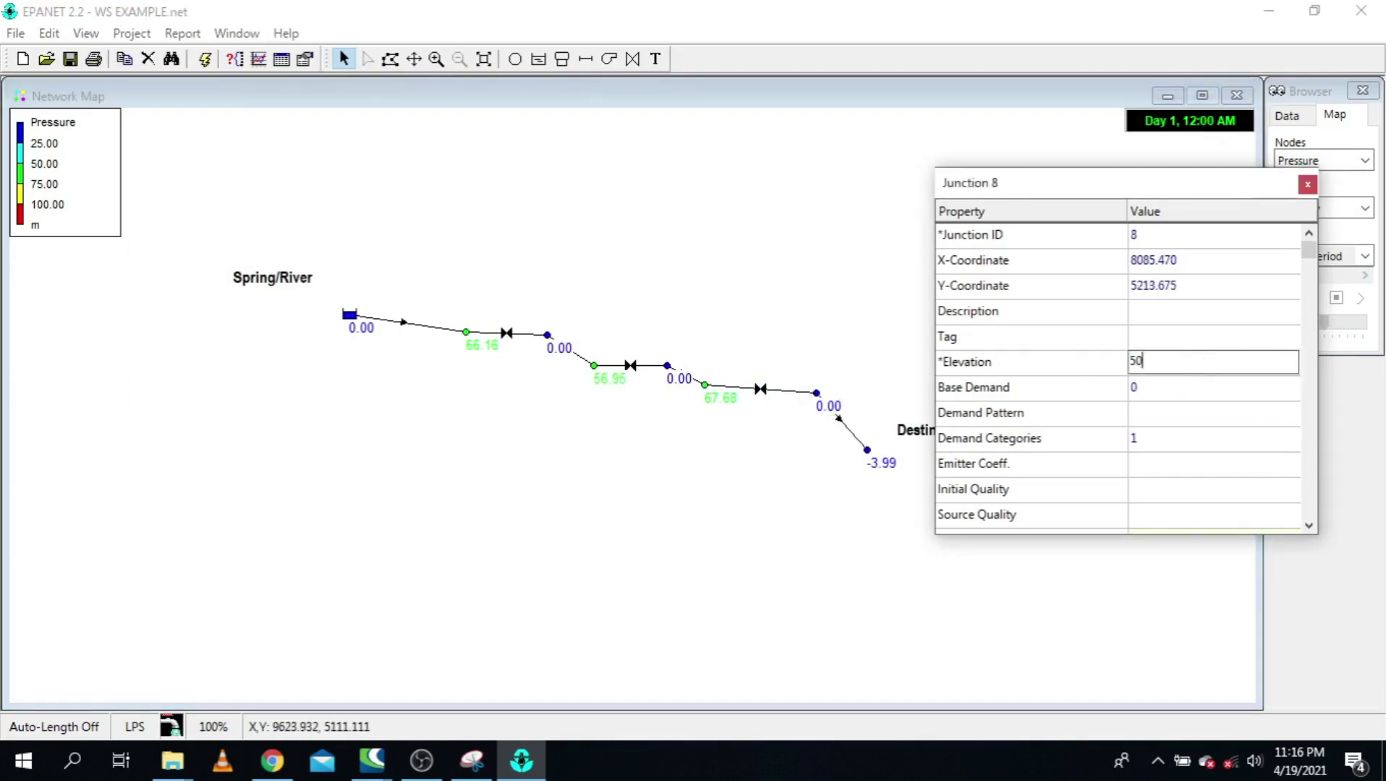
left_click(1307, 185)
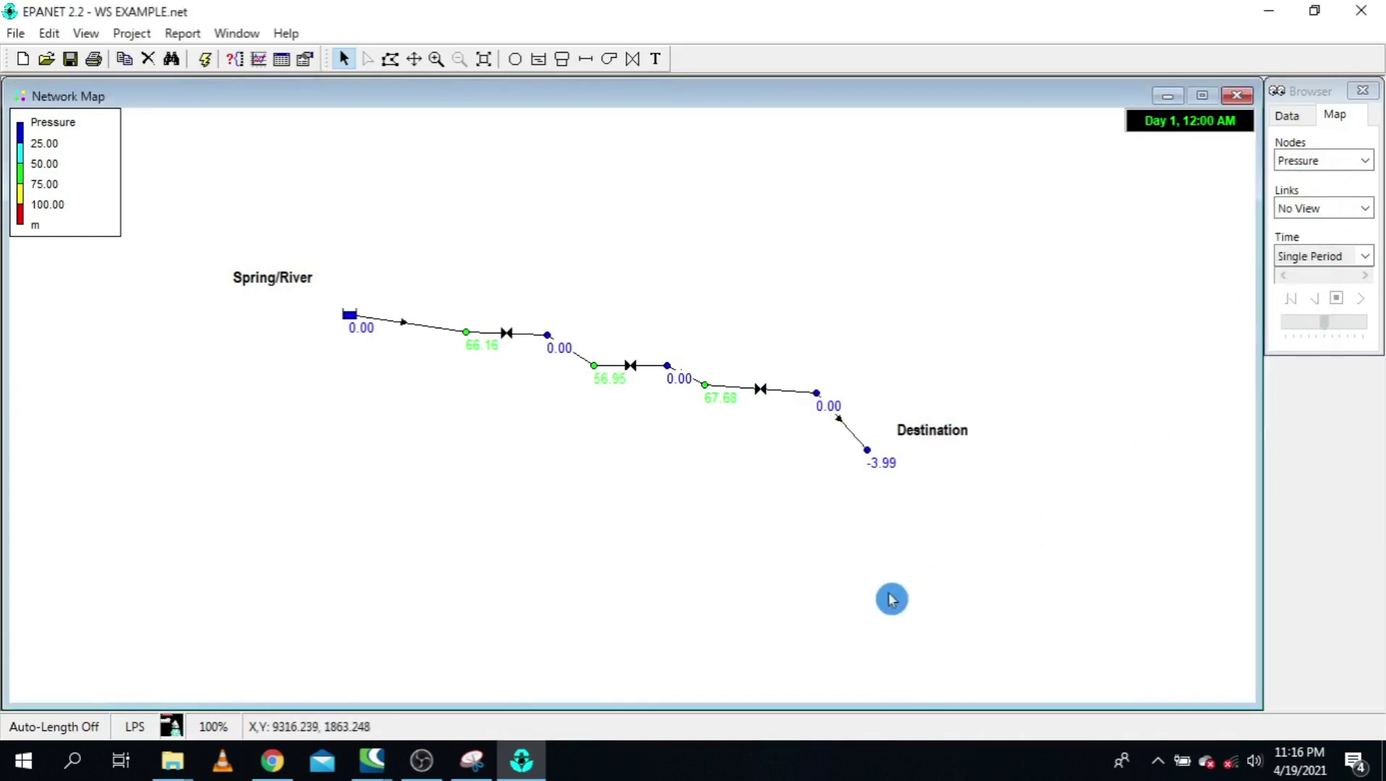
Step: Re-run the analysis and check Junction 8 and Destination's new 46.01 m pressure
left_click(206, 59)
left_click(681, 399)
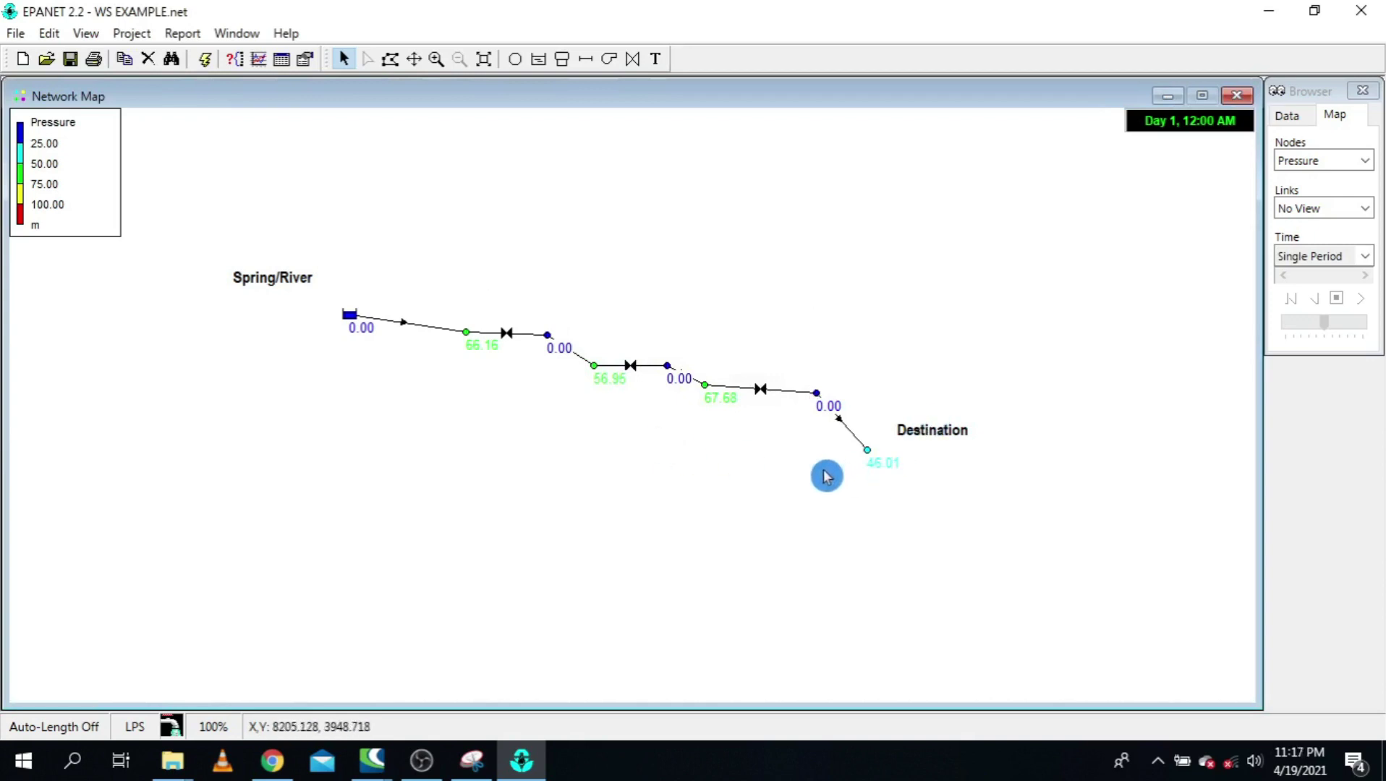
left_click(873, 487)
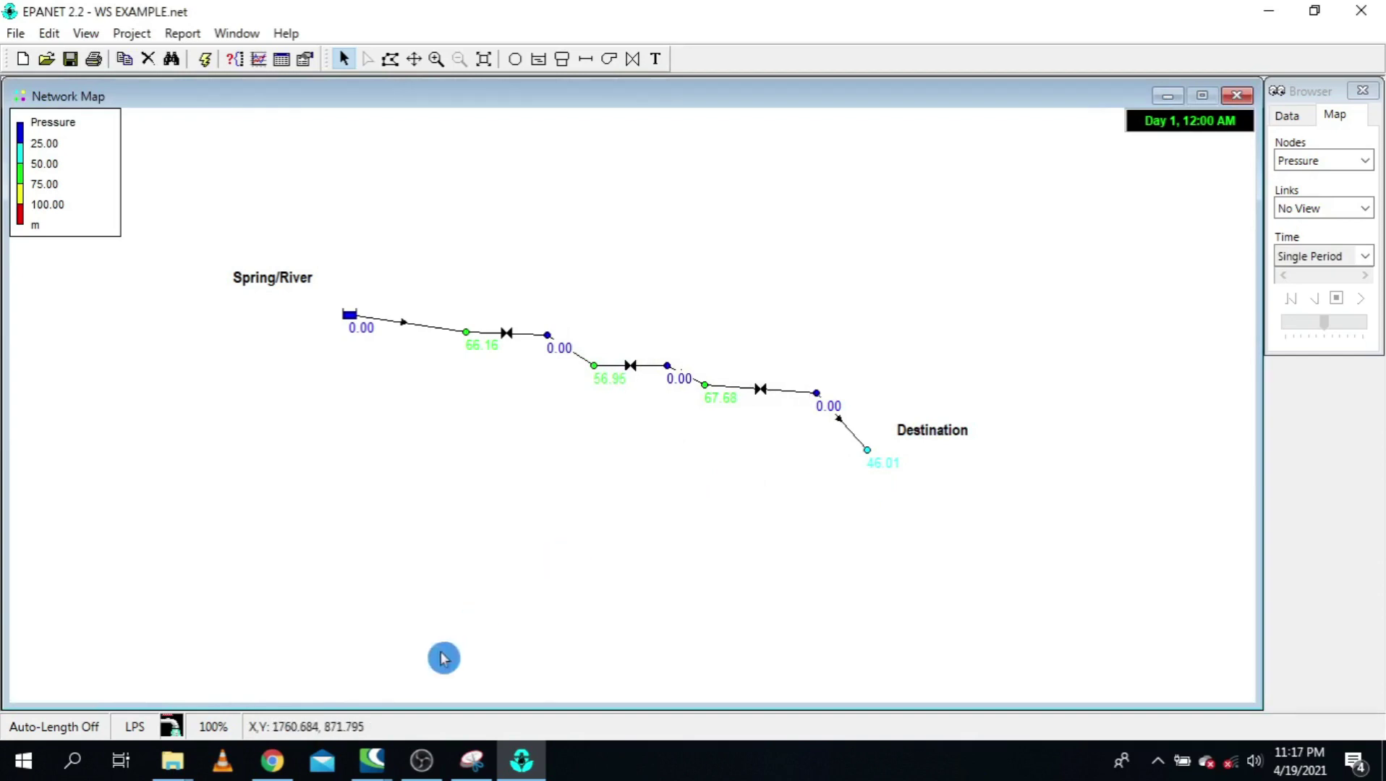
Step: Pen-circle the 123.11 node, valve with 190.79 node, and Destination at 236.80 on the snip
left_click(471, 760)
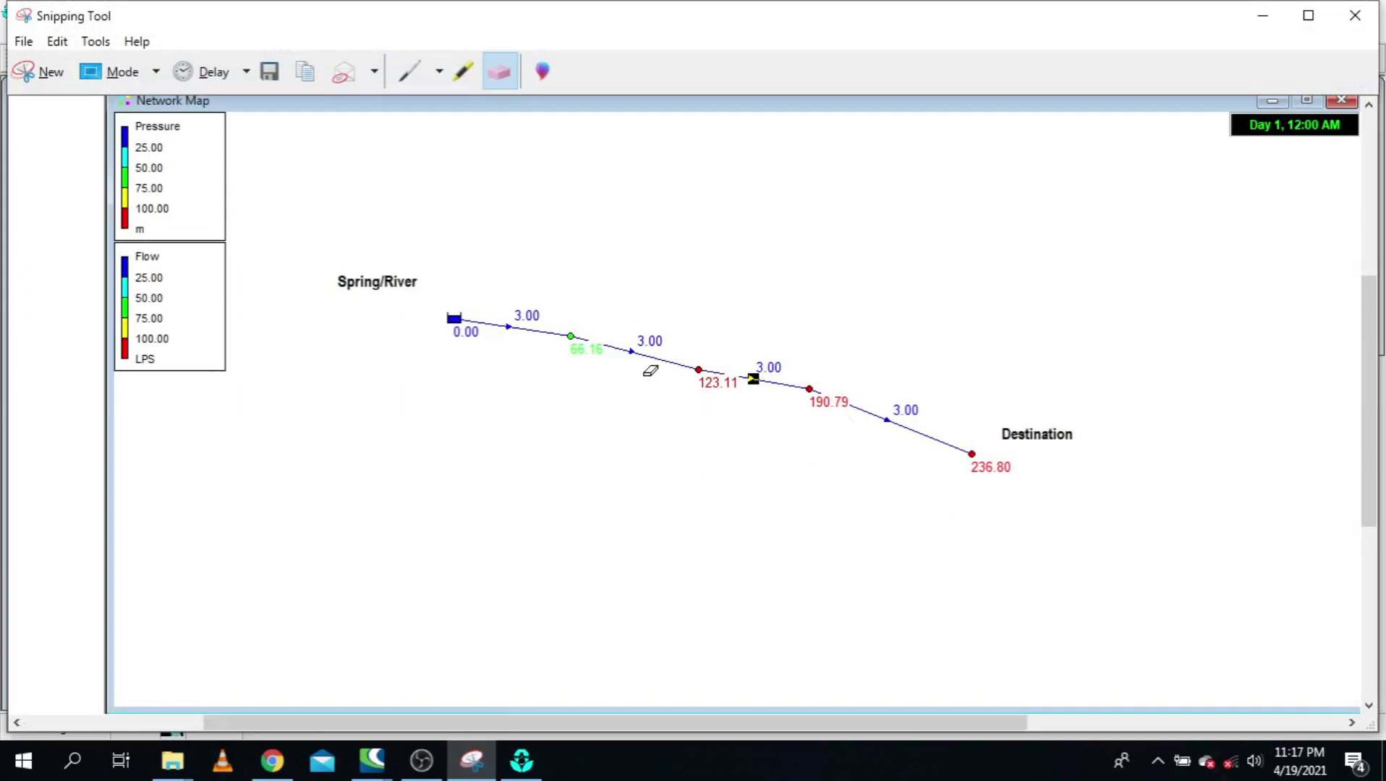
left_click(409, 71)
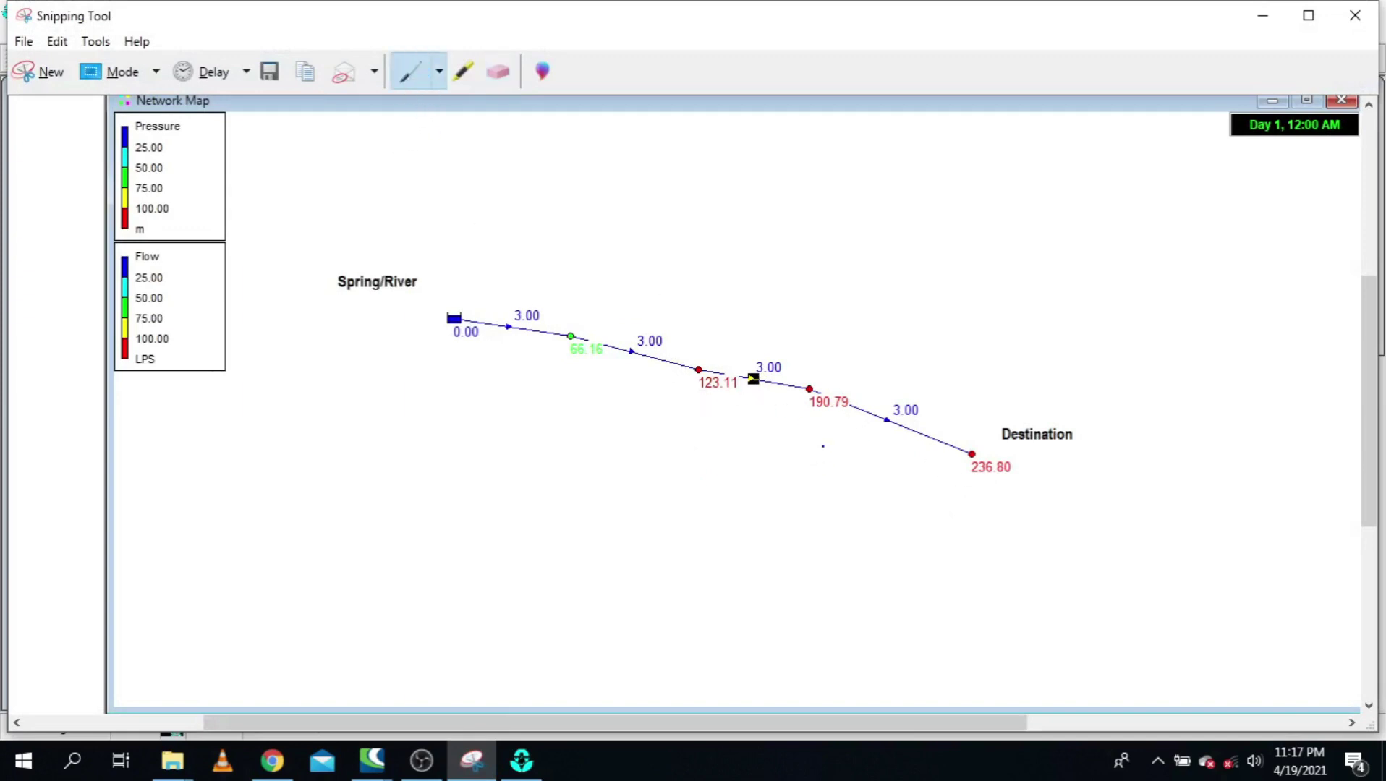
mouse_move(651, 397)
left_mouse_down()
mouse_move(763, 411)
mouse_move(743, 310)
left_mouse_up()
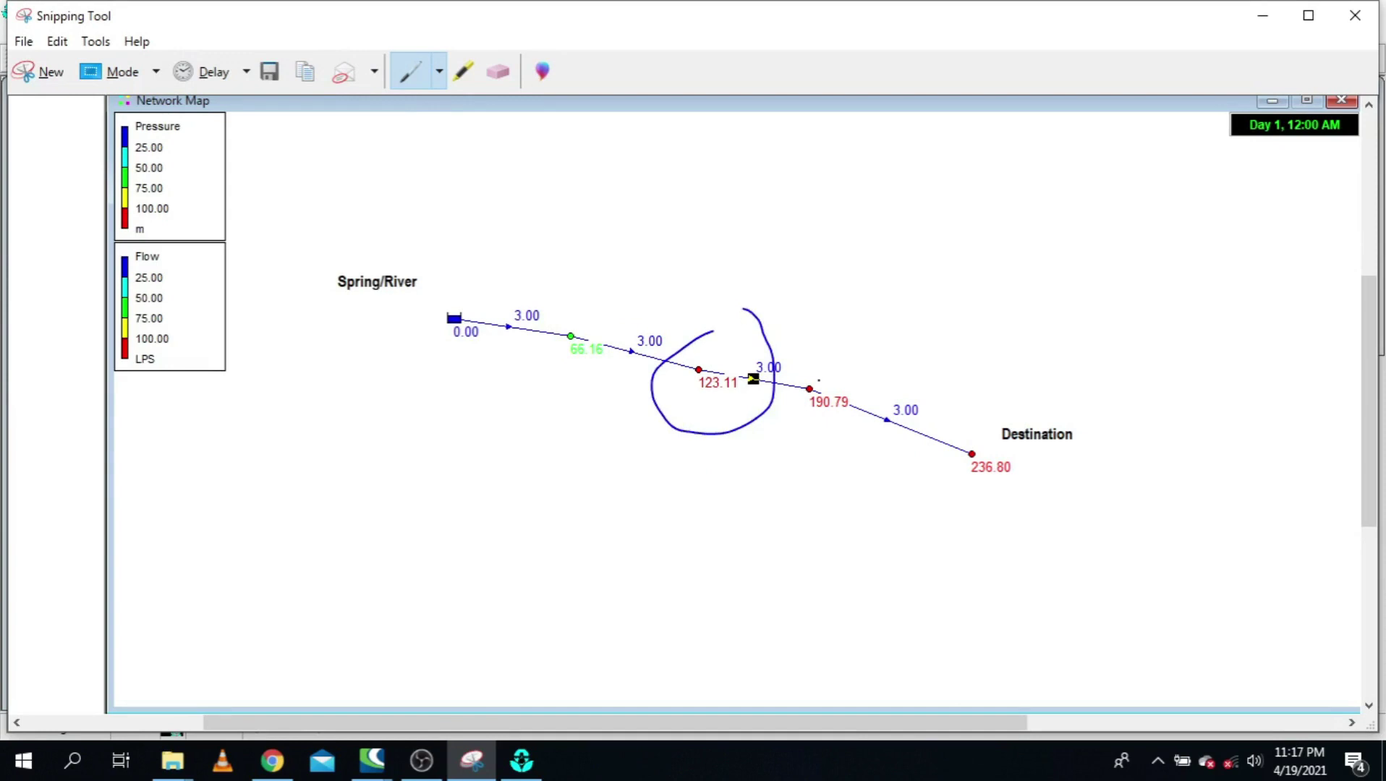
mouse_move(846, 359)
left_mouse_down()
mouse_move(748, 407)
mouse_move(782, 445)
mouse_move(851, 360)
left_mouse_up()
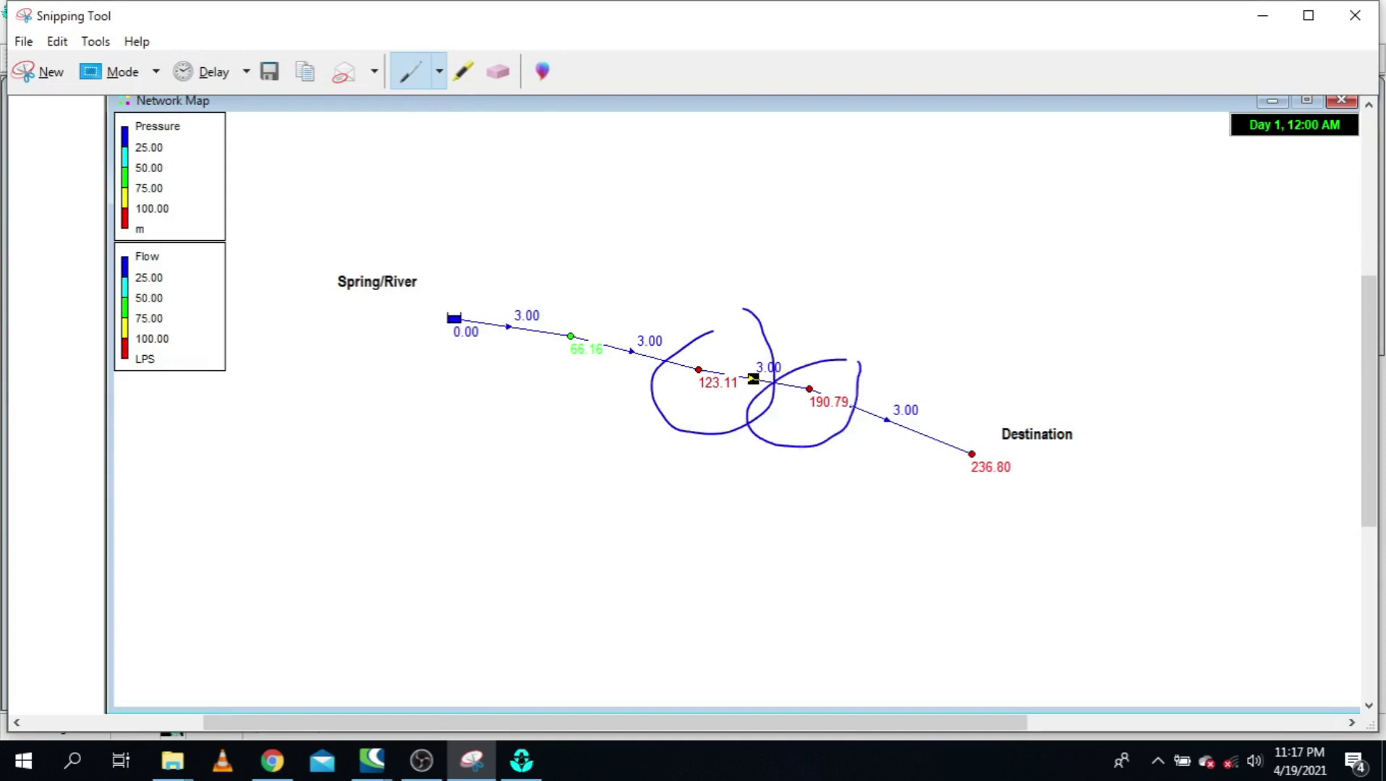
mouse_move(1027, 406)
left_mouse_down()
mouse_move(949, 502)
mouse_move(1081, 478)
mouse_move(1028, 396)
mouse_move(995, 399)
left_mouse_up()
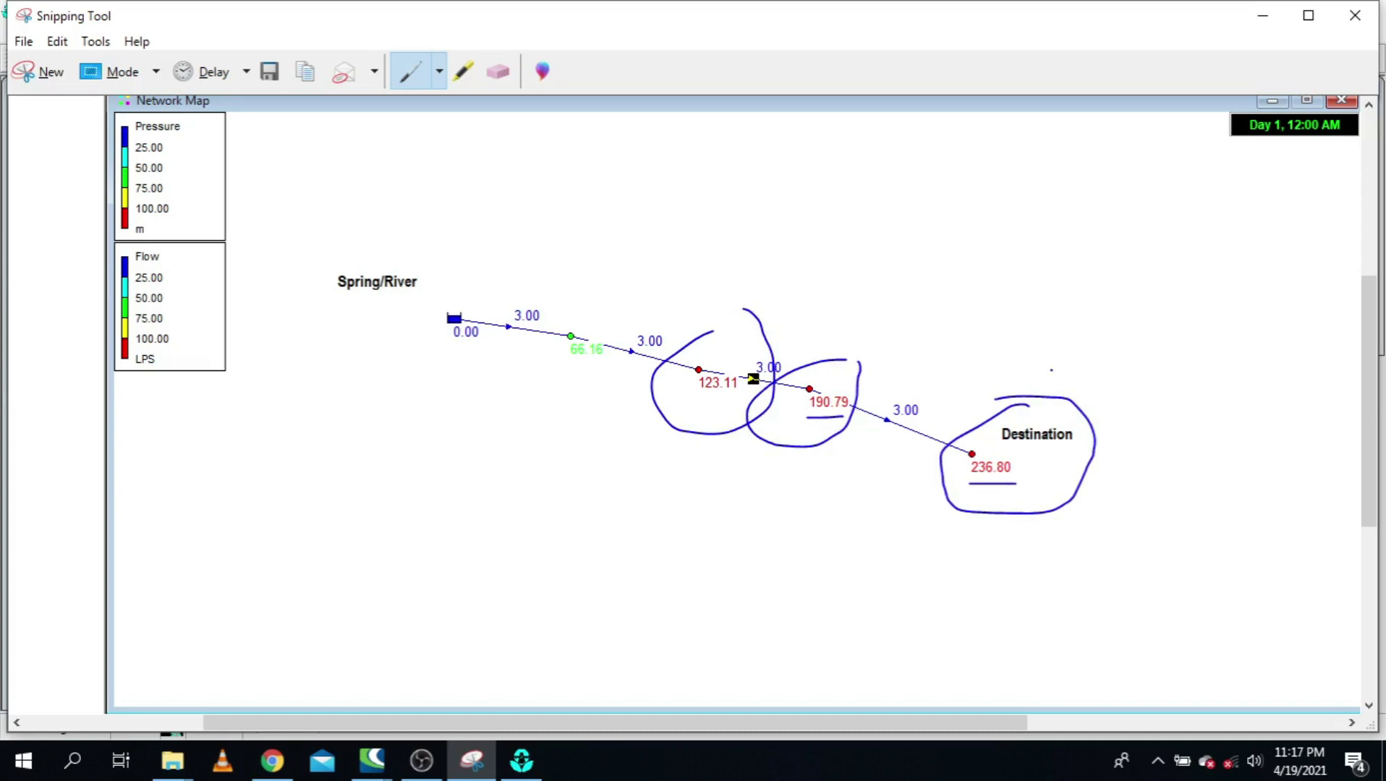
left_click(1263, 15)
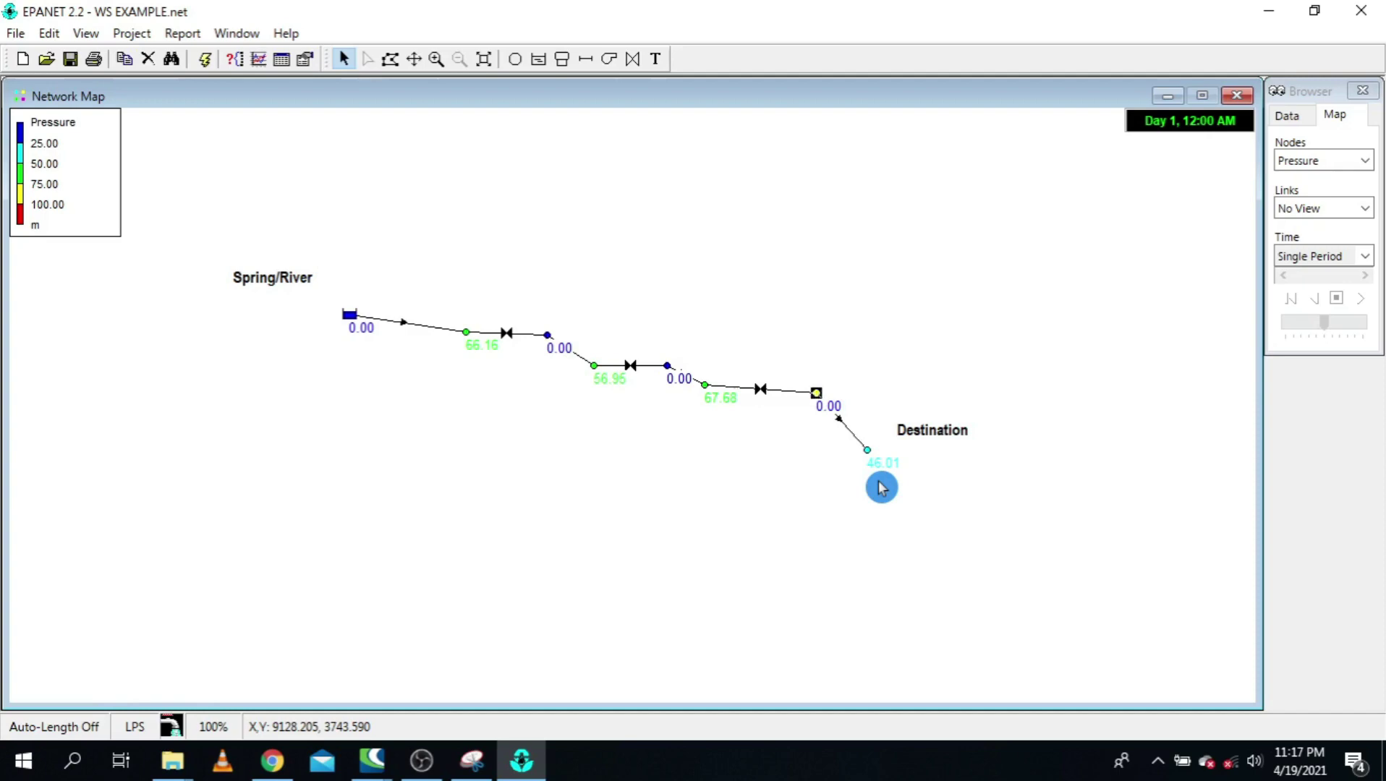
left_click(471, 759)
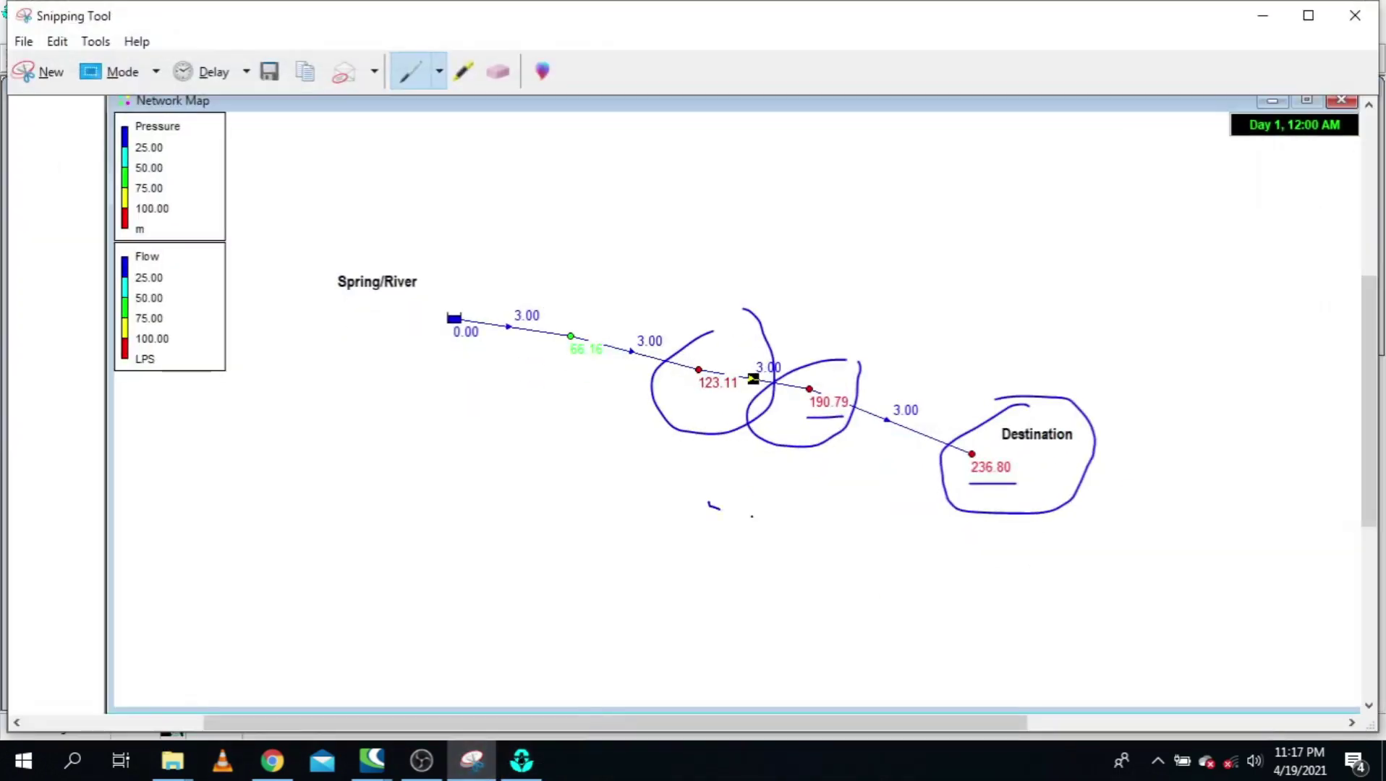
left_click_drag(752, 517, 1020, 568)
left_click(1265, 17)
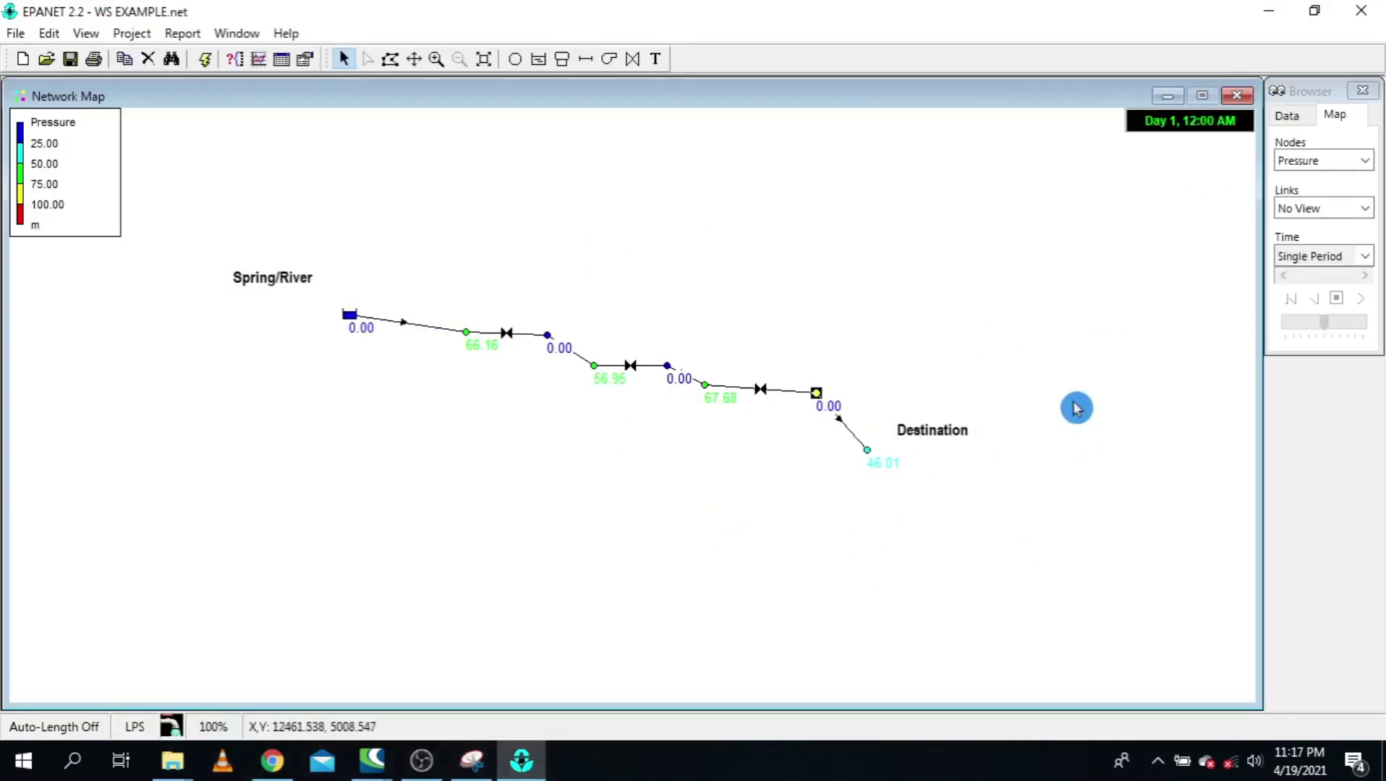